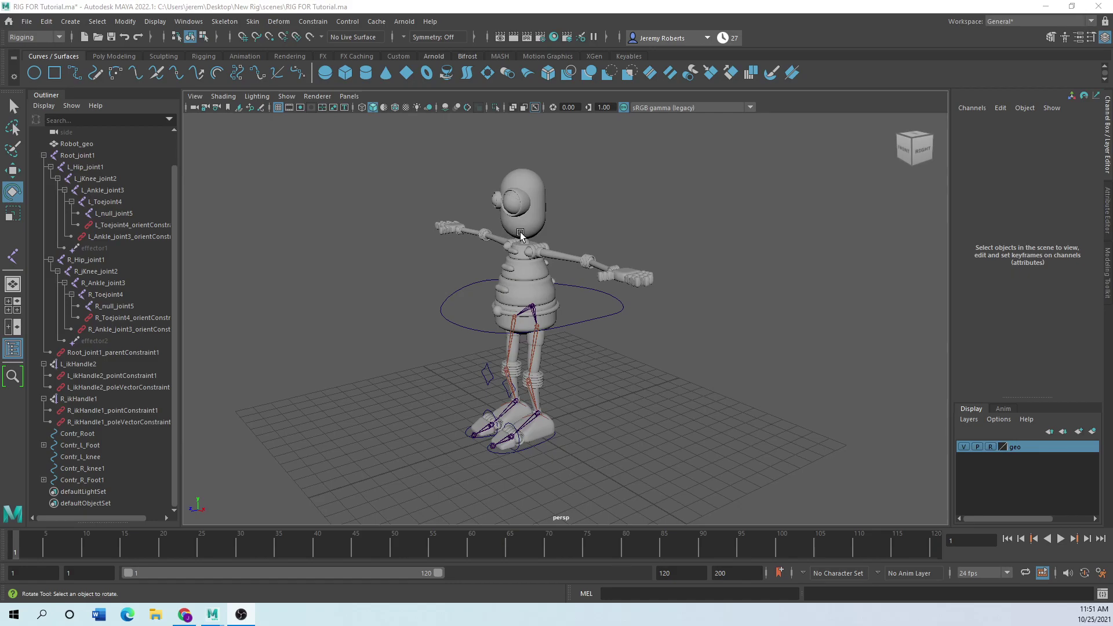
{"action": "scroll", "coordinate": [504, 212], "scroll_direction": "up", "scroll_amount": 4}
{"action": "scroll", "coordinate": [496, 186], "scroll_direction": "down", "scroll_amount": 3}
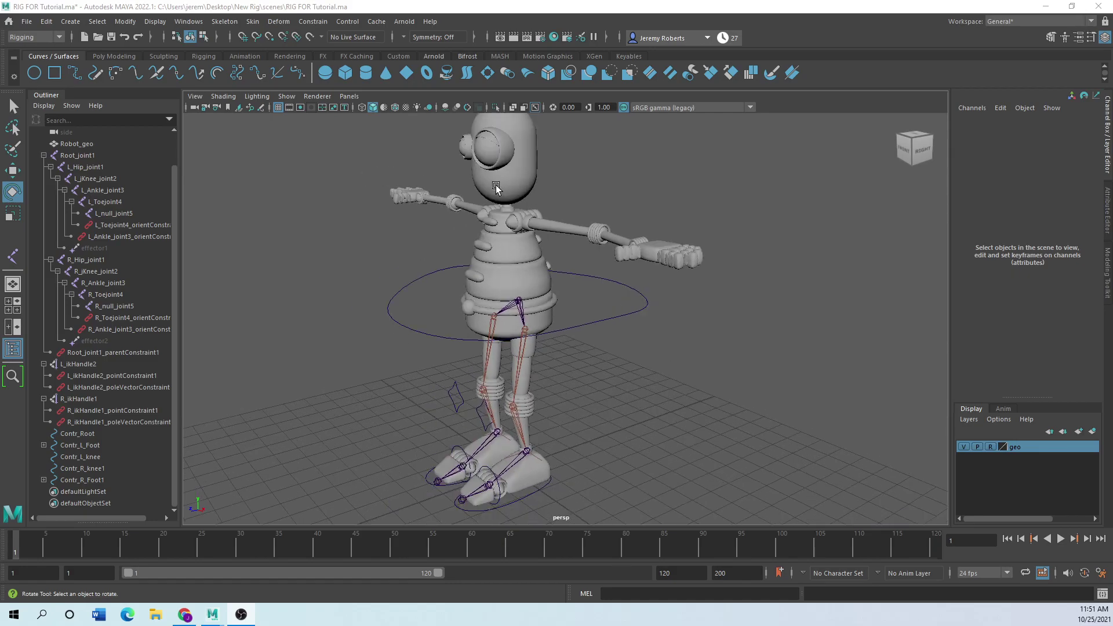
{"action": "scroll", "coordinate": [497, 273], "scroll_direction": "down", "scroll_amount": 1}
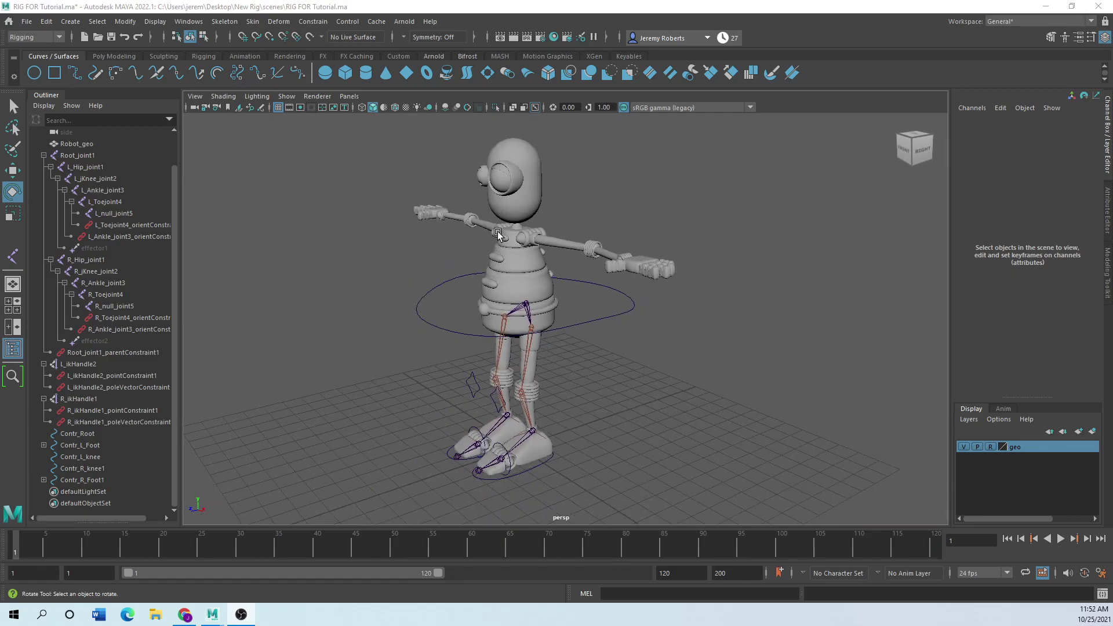
{"action": "scroll", "coordinate": [513, 229], "scroll_direction": "up", "scroll_amount": 2}
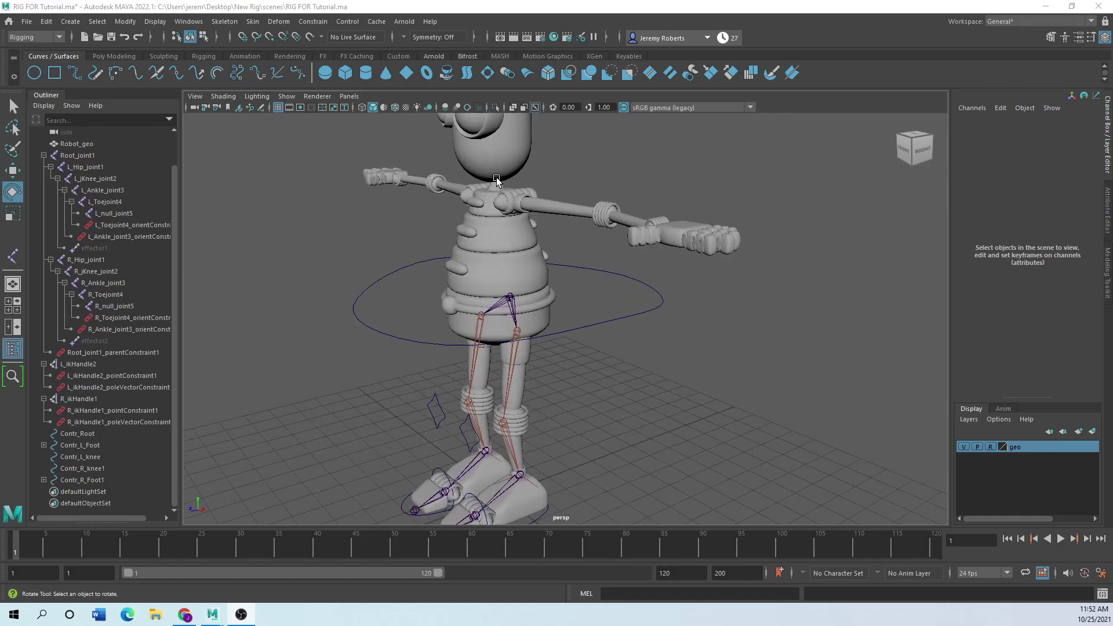
{"action": "scroll", "coordinate": [498, 116], "scroll_direction": "down", "scroll_amount": 2}
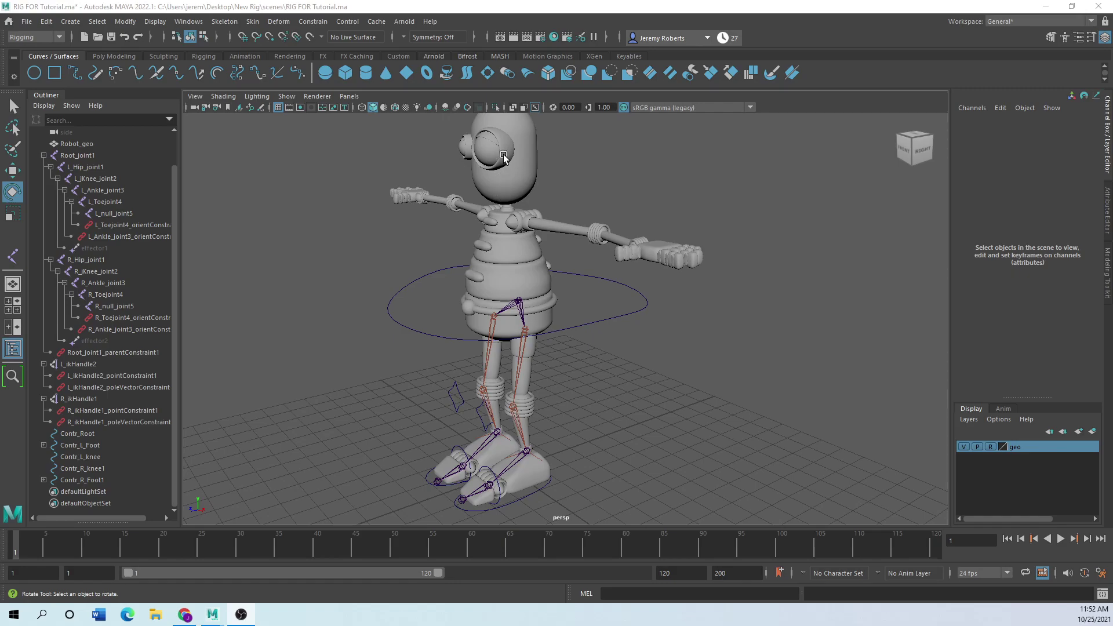
Bring up the RobotRig.ma scene at full size and examine the finished rig's spine, neck and head joints
{"action": "left_click_drag", "start_coordinate": [422, 11], "coordinate": [664, 132]}
{"action": "left_click_drag", "start_coordinate": [430, 99], "coordinate": [469, 92]}
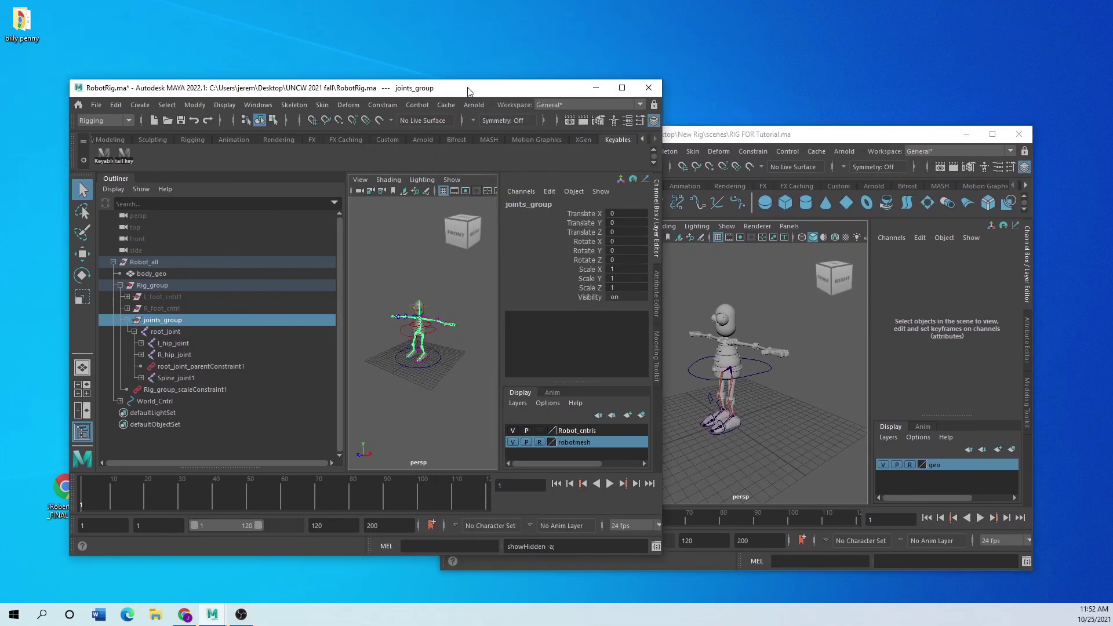
{"action": "left_click", "coordinate": [622, 88]}
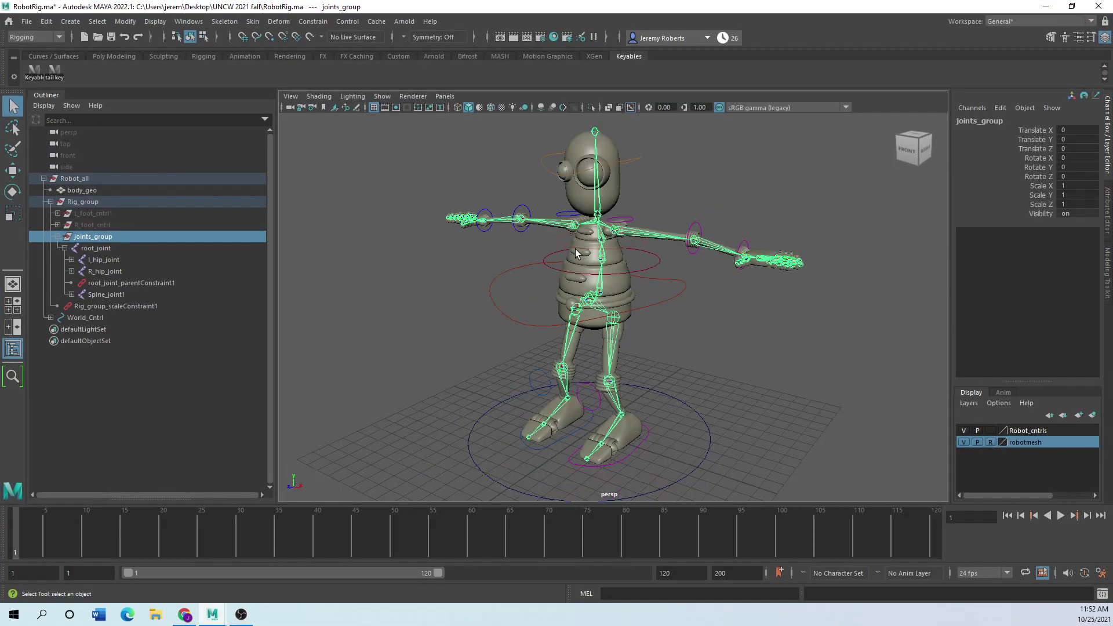
{"action": "scroll", "coordinate": [541, 249], "scroll_direction": "up", "scroll_amount": 5}
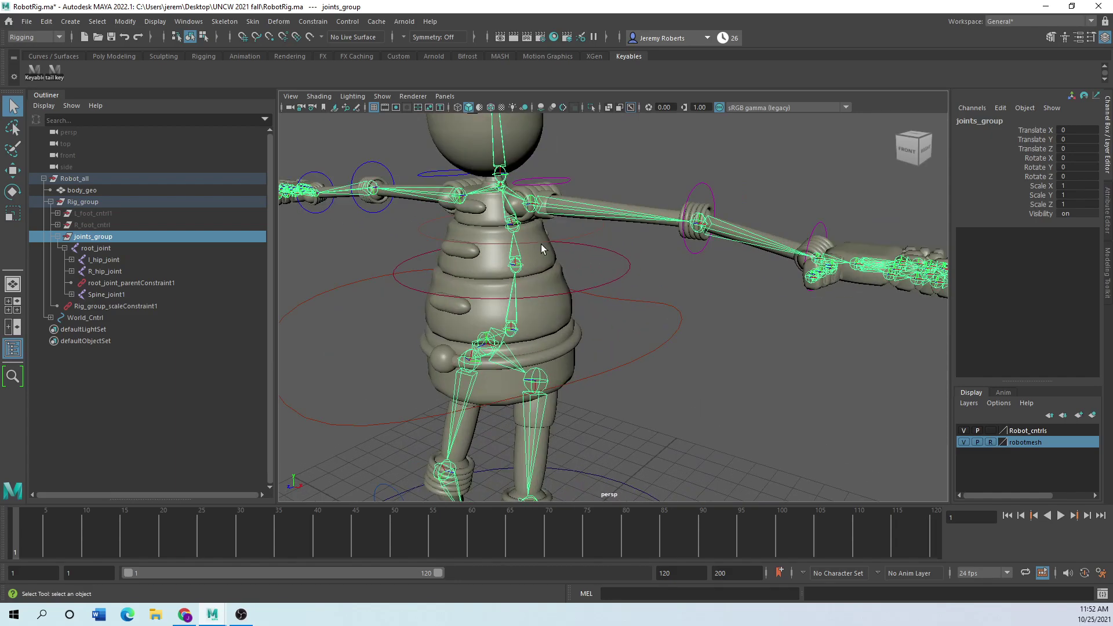
{"action": "middle_click_drag", "start_coordinate": [542, 250], "coordinate": [563, 168], "text": "alt"}
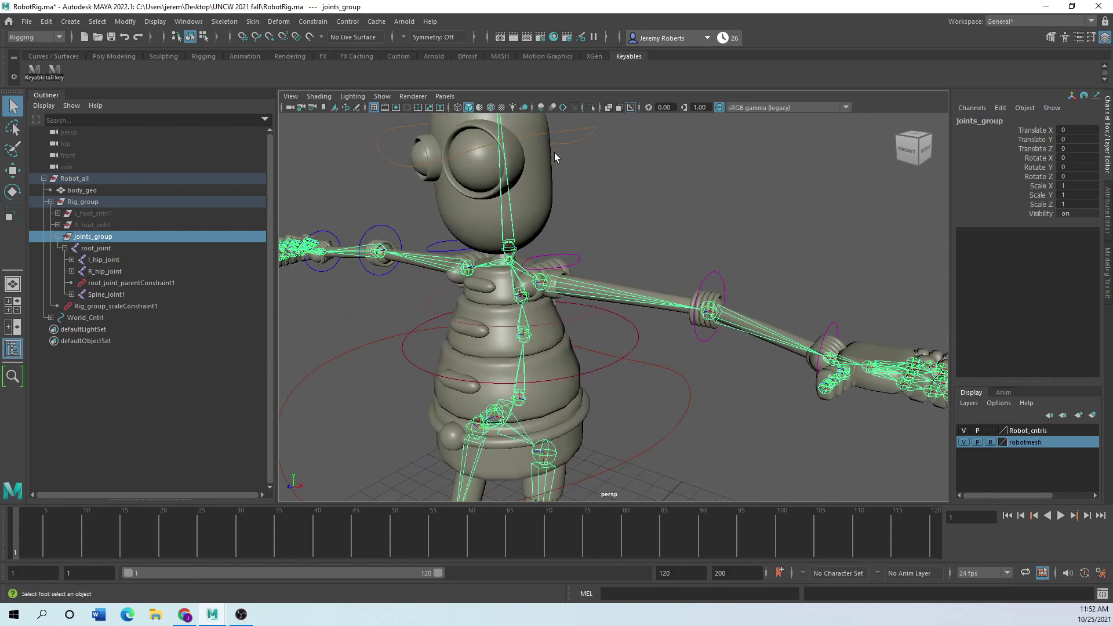
{"action": "middle_click_drag", "start_coordinate": [517, 229], "coordinate": [515, 237], "text": "alt"}
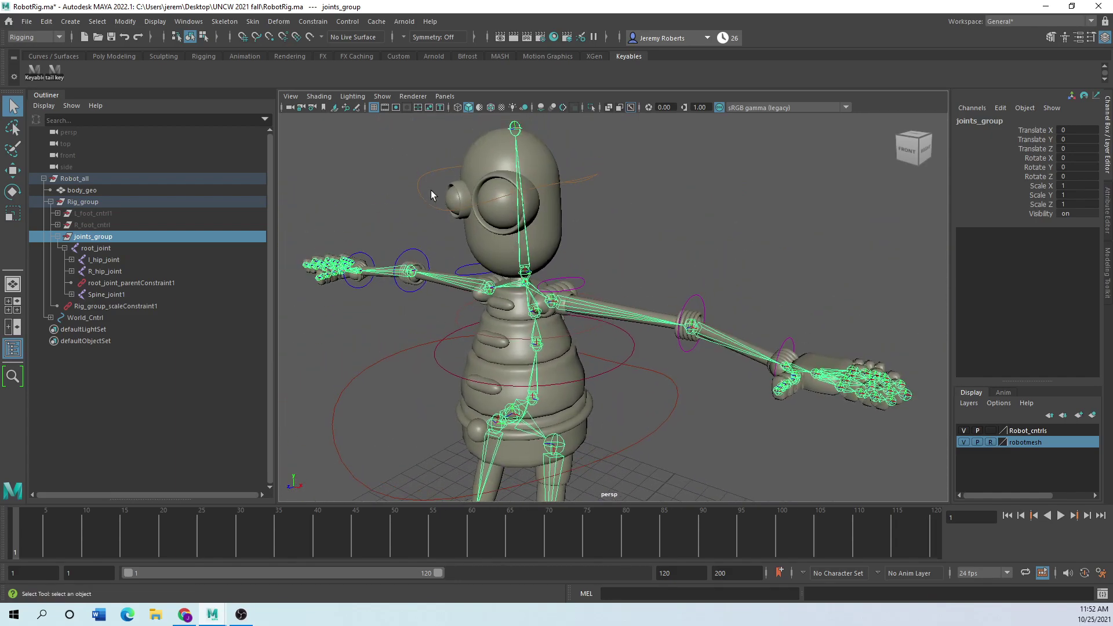
Try rotating the head_cntrl curve in the finished rig, and undo the rotation
{"action": "left_click", "coordinate": [423, 197]}
{"action": "left_click", "coordinate": [12, 191]}
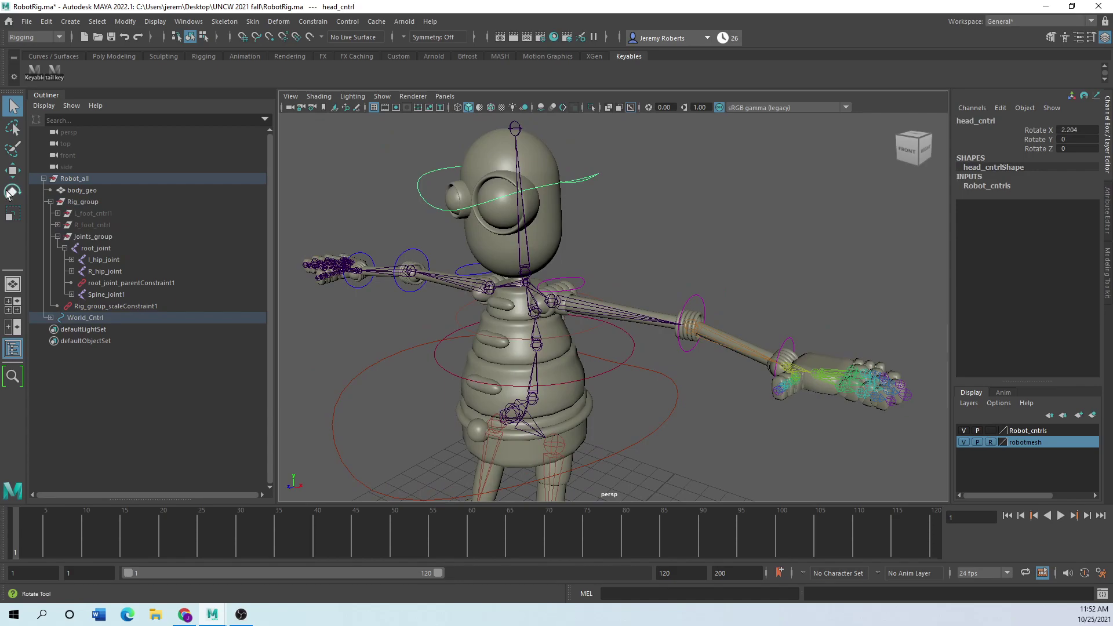
{"action": "left_click_drag", "start_coordinate": [494, 249], "coordinate": [530, 268]}
{"action": "key", "text": "ctrl+z"}
{"action": "scroll", "coordinate": [583, 352], "scroll_direction": "down", "scroll_amount": 3}
{"action": "scroll", "coordinate": [558, 340], "scroll_direction": "up", "scroll_amount": 5}
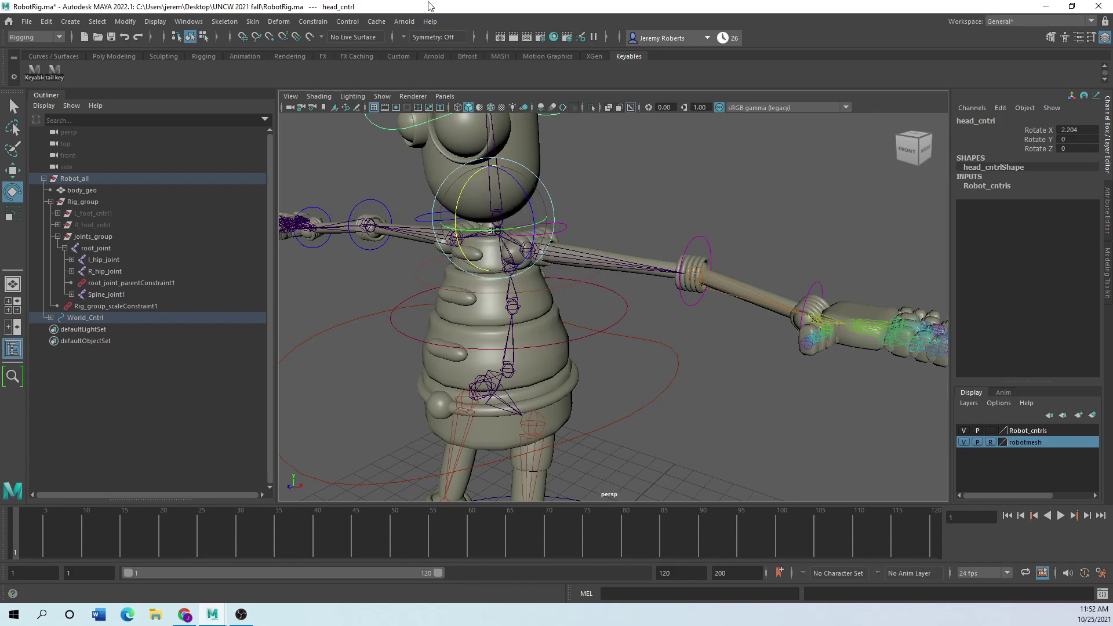
Move the RobotRig window out of the way and bring the RIG FOR Tutorial scene back to full size
{"action": "left_click_drag", "start_coordinate": [428, 7], "coordinate": [0, 156]}
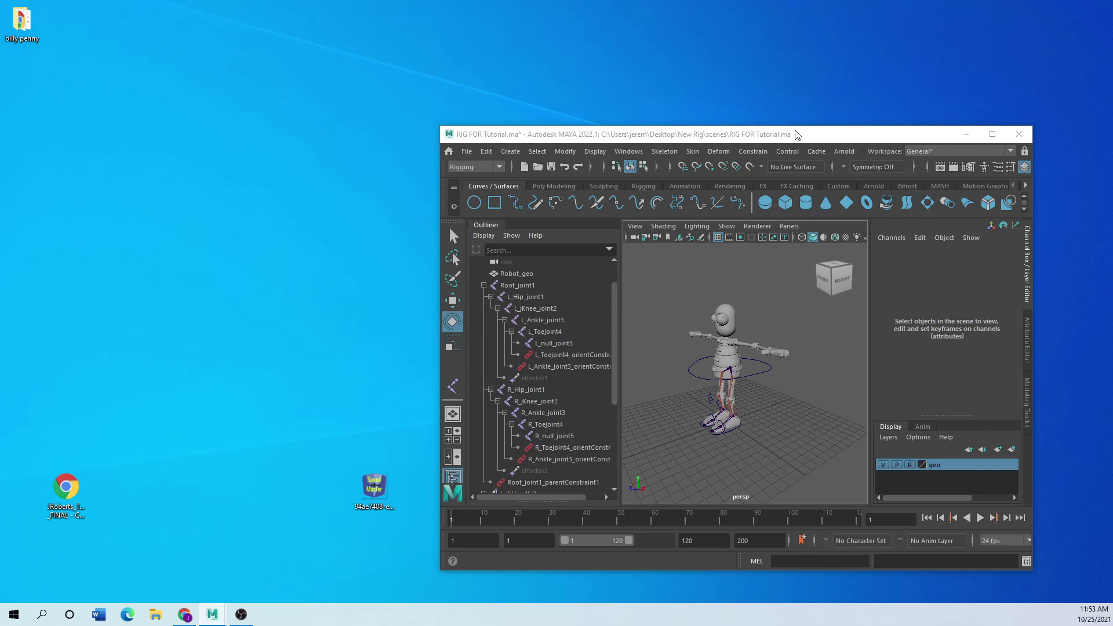
{"action": "left_click_drag", "start_coordinate": [703, 134], "coordinate": [399, 120]}
{"action": "double_click", "coordinate": [399, 121]}
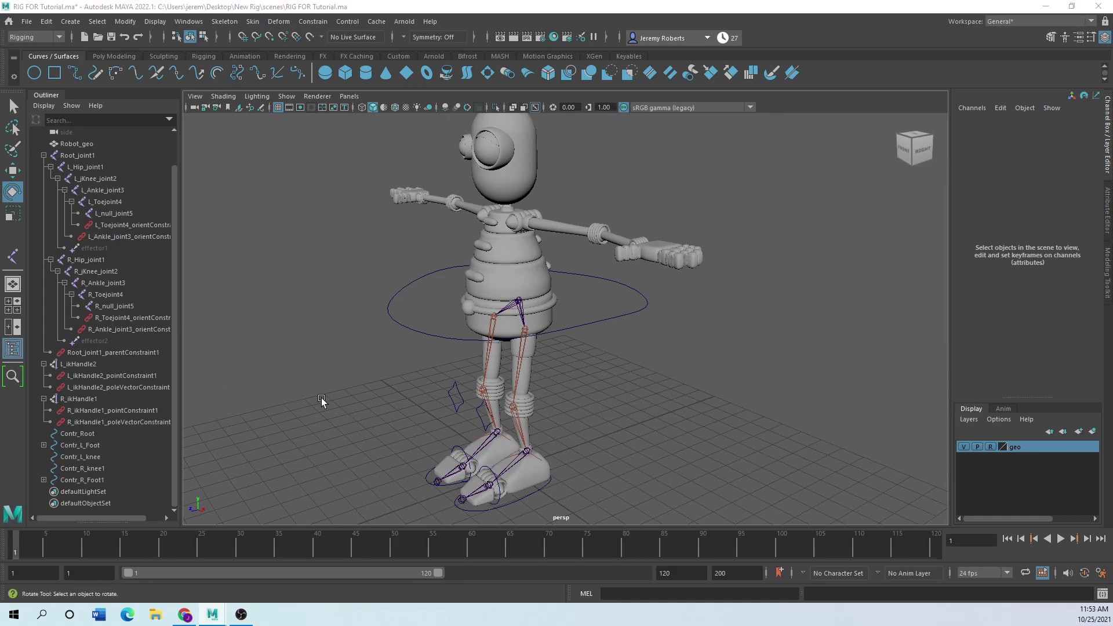
In the side view, create three spine joints from just above the root joint up to the upper chest
{"action": "key", "text": "space"}
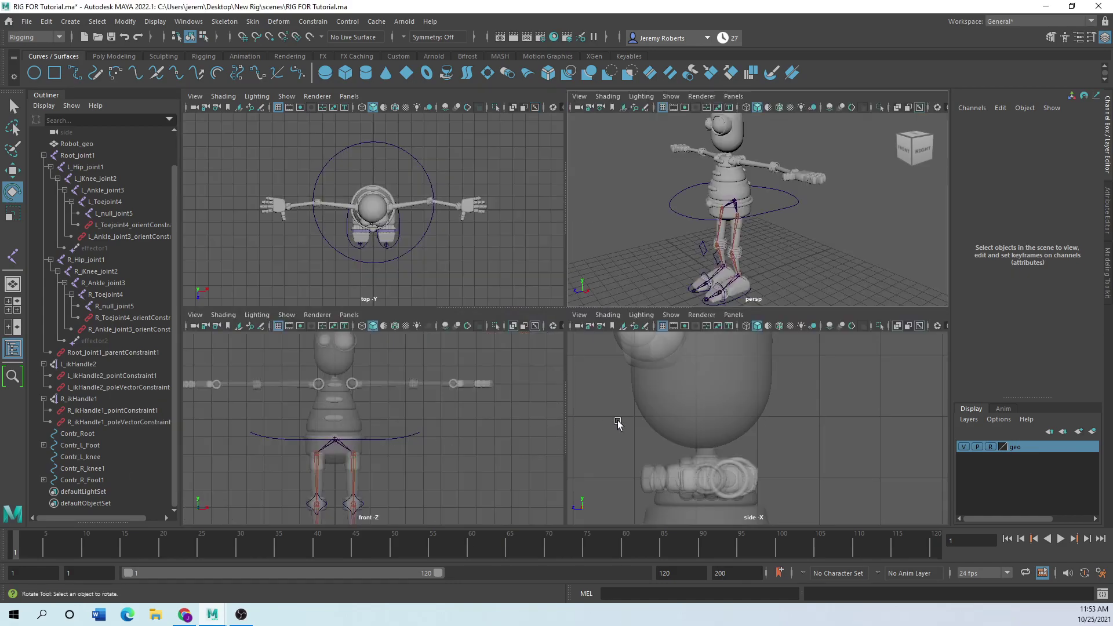
{"action": "key", "text": "space"}
{"action": "scroll", "coordinate": [527, 417], "scroll_direction": "down", "scroll_amount": 5}
{"action": "scroll", "coordinate": [527, 416], "scroll_direction": "down", "scroll_amount": 2}
{"action": "middle_click_drag", "start_coordinate": [528, 416], "coordinate": [374, 297], "text": "alt"}
{"action": "left_click", "coordinate": [225, 21]}
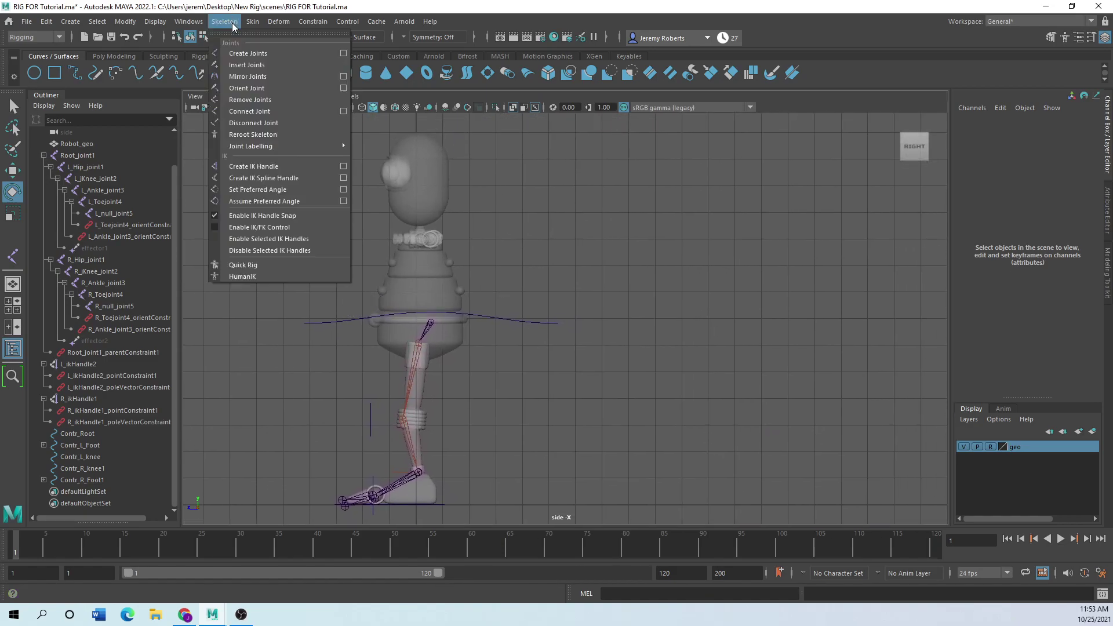
{"action": "left_click", "coordinate": [255, 53]}
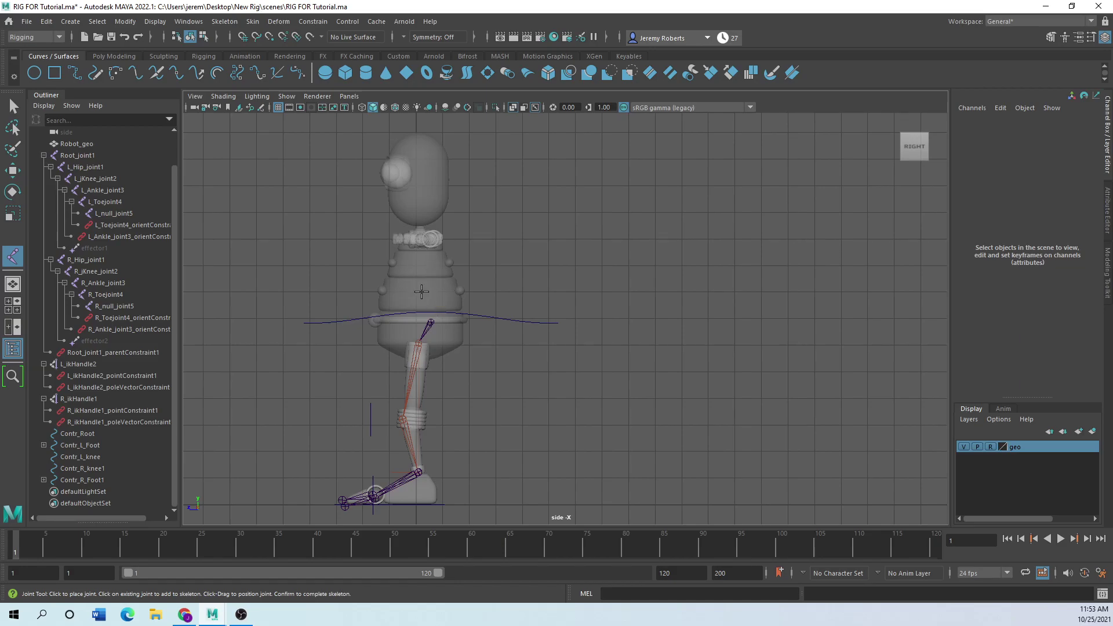
{"action": "scroll", "coordinate": [423, 290], "scroll_direction": "up", "scroll_amount": 3}
{"action": "scroll", "coordinate": [410, 319], "scroll_direction": "down", "scroll_amount": 1}
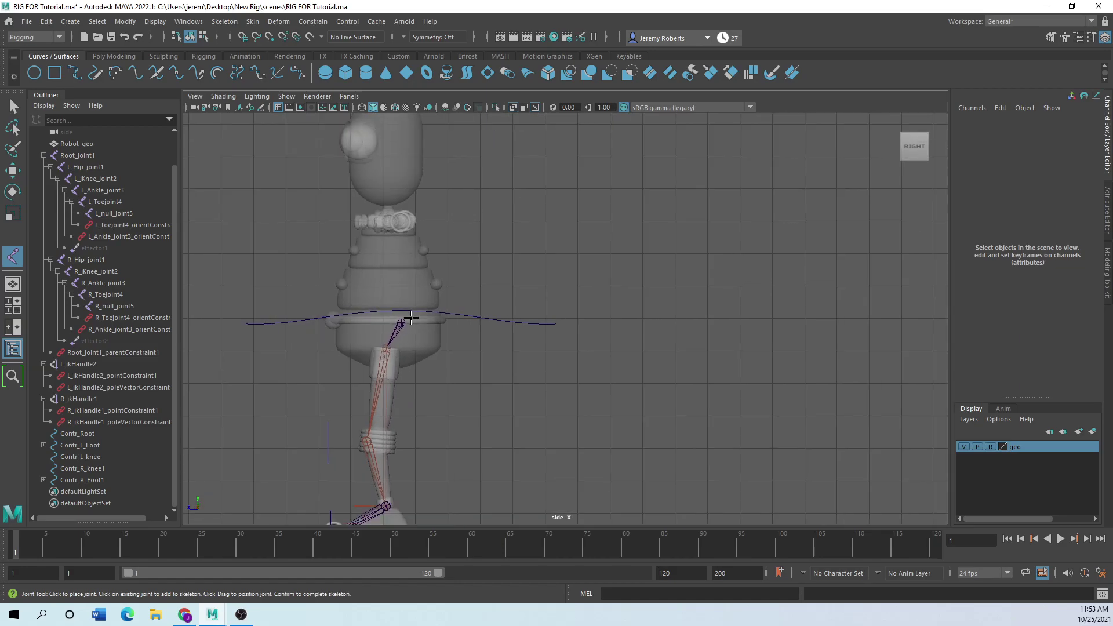
{"action": "middle_click_drag", "start_coordinate": [419, 341], "coordinate": [471, 392], "text": "alt"}
{"action": "scroll", "coordinate": [471, 392], "scroll_direction": "up", "scroll_amount": 3}
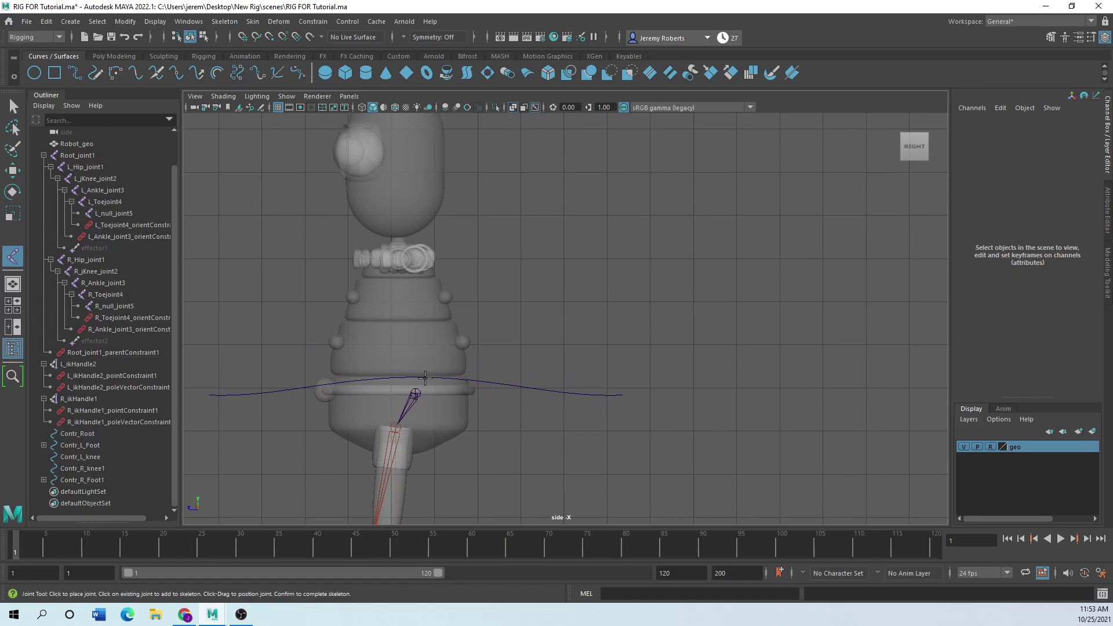
{"action": "left_click", "coordinate": [426, 378]}
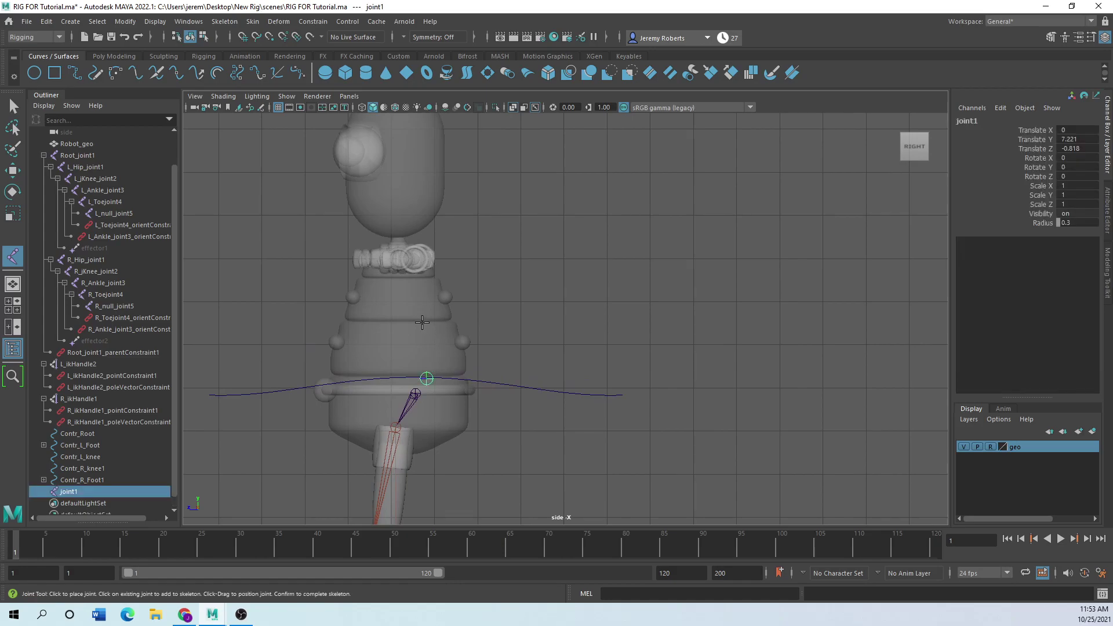
{"action": "left_click", "coordinate": [422, 323]}
{"action": "left_click", "coordinate": [406, 278]}
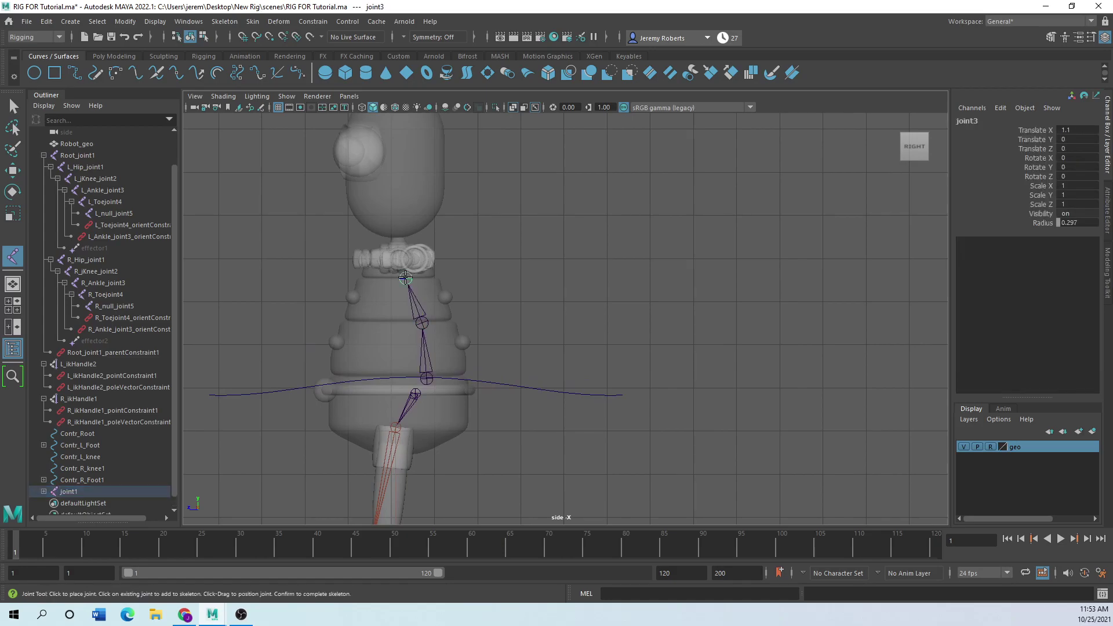
Continue the joint chain with a neck joint under the head and an end joint at the head's crown, and complete it
{"action": "left_click", "coordinate": [396, 243]}
{"action": "scroll", "coordinate": [424, 203], "scroll_direction": "down", "scroll_amount": 2}
{"action": "left_click", "coordinate": [448, 159]}
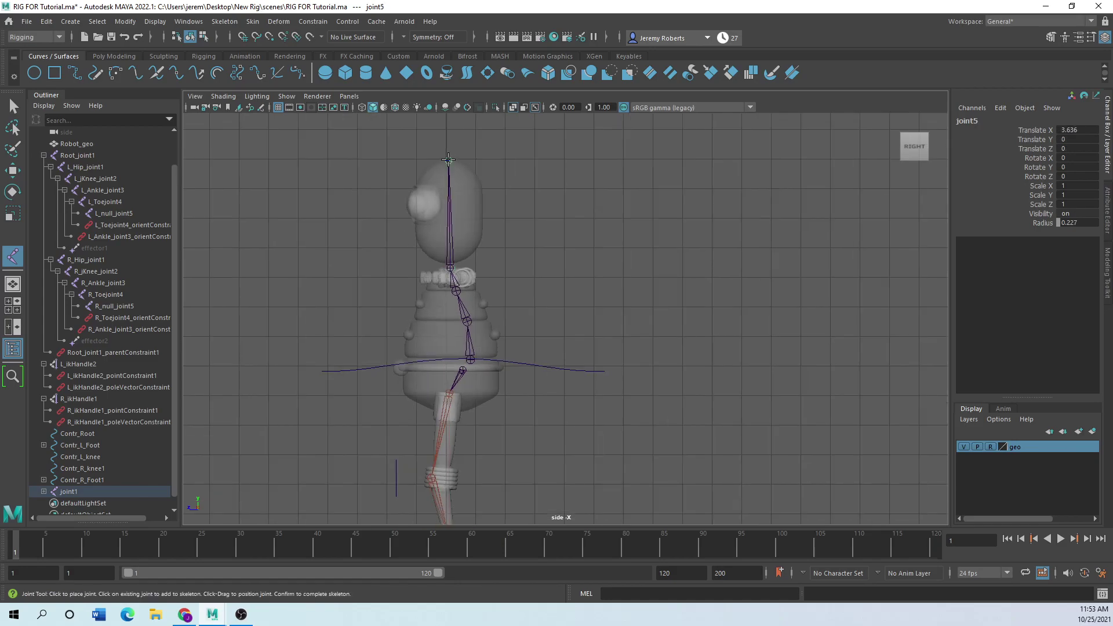
{"action": "key", "text": "Return"}
{"action": "key", "text": "e"}
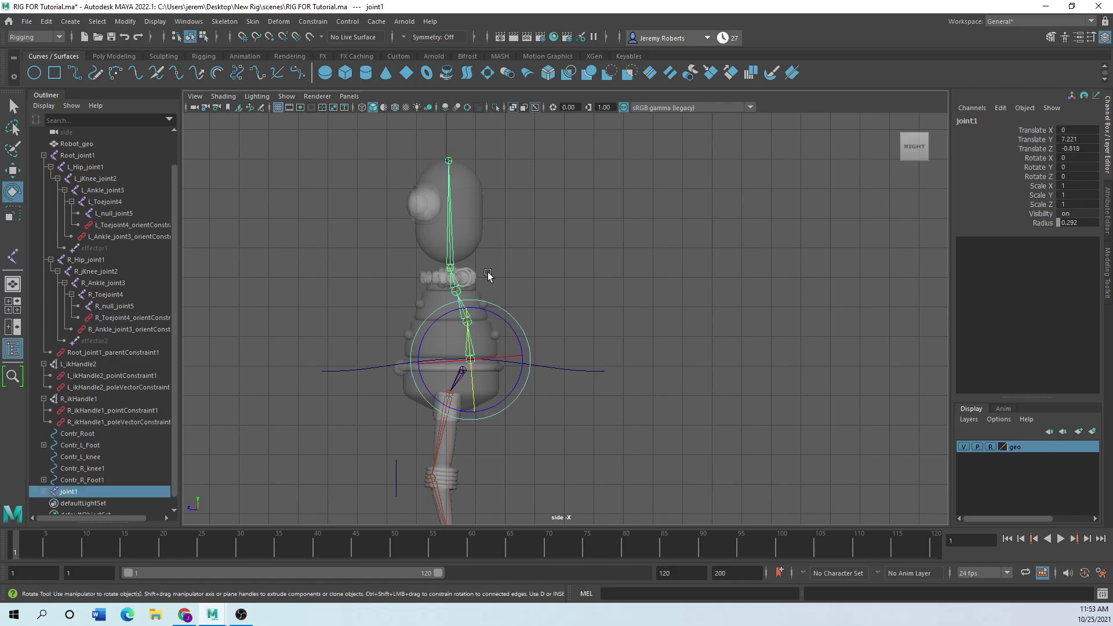
In the front view, move the neck joint slightly up towards the base of the head
{"action": "key", "text": "space"}
{"action": "key", "text": "space"}
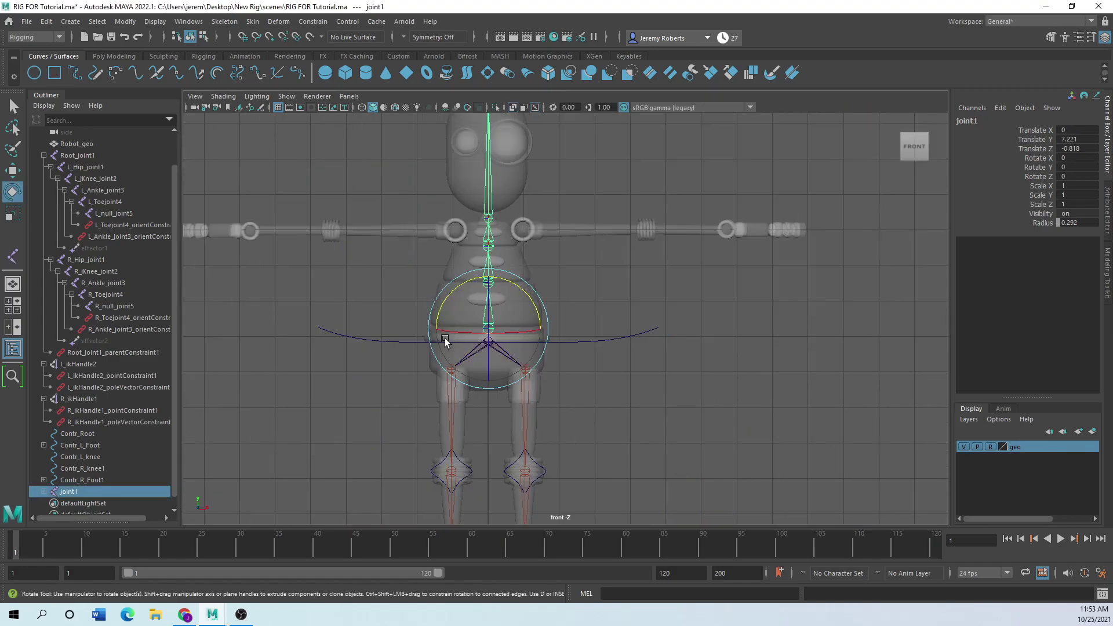
{"action": "scroll", "coordinate": [510, 291], "scroll_direction": "up", "scroll_amount": 5}
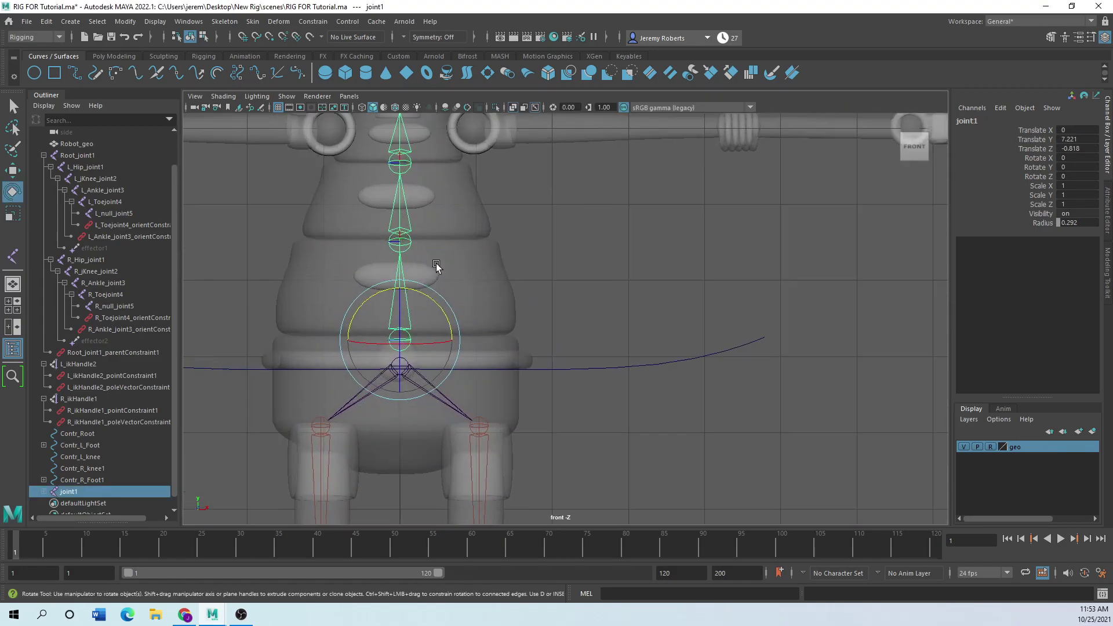
{"action": "middle_click_drag", "start_coordinate": [443, 334], "coordinate": [461, 410], "text": "alt"}
{"action": "scroll", "coordinate": [462, 238], "scroll_direction": "up", "scroll_amount": 2}
{"action": "middle_click_drag", "start_coordinate": [470, 267], "coordinate": [508, 389], "text": "alt"}
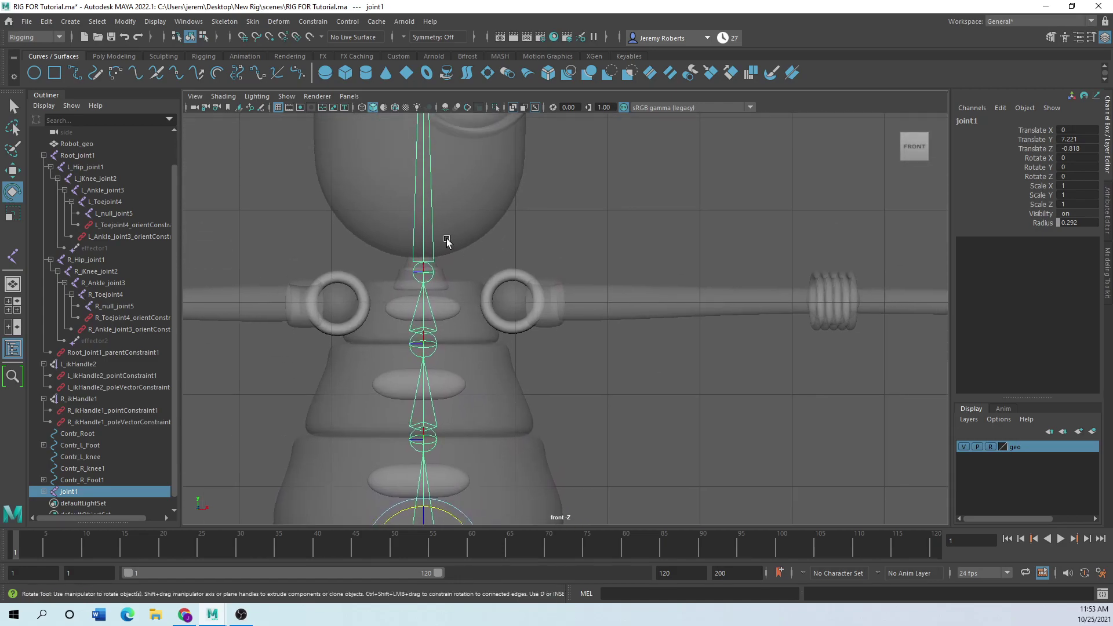
{"action": "left_click", "coordinate": [428, 273]}
{"action": "key", "text": "w"}
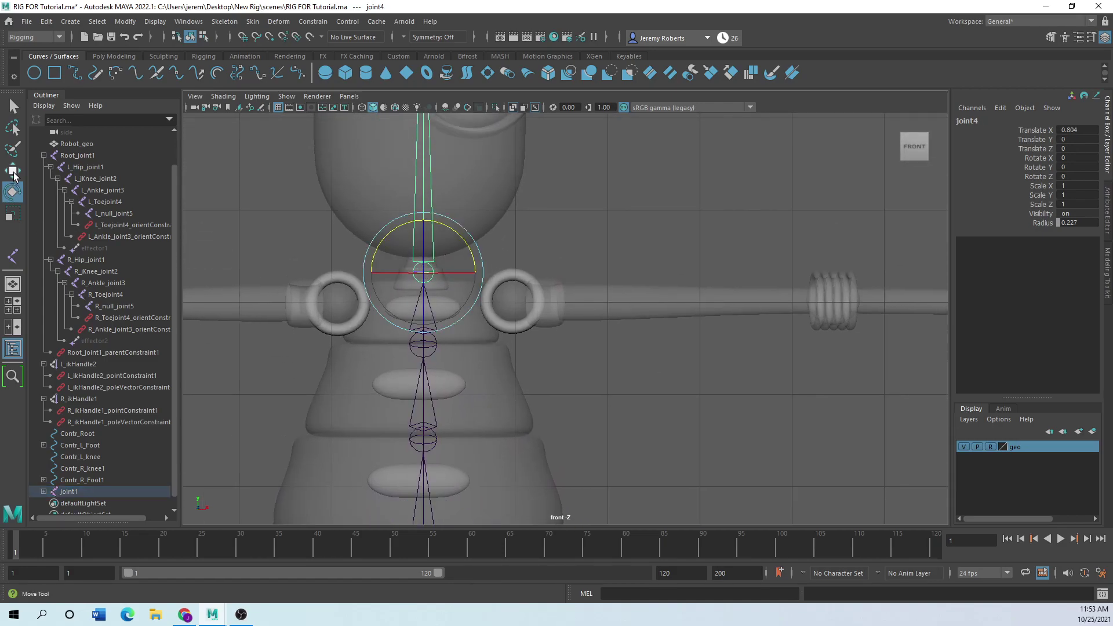
{"action": "left_click_drag", "start_coordinate": [423, 233], "coordinate": [423, 218]}
{"action": "left_click_drag", "start_coordinate": [454, 261], "coordinate": [452, 262]}
Apply Orient Joint to the whole spine chain, starting from its lowest joint
{"action": "left_click", "coordinate": [422, 344]}
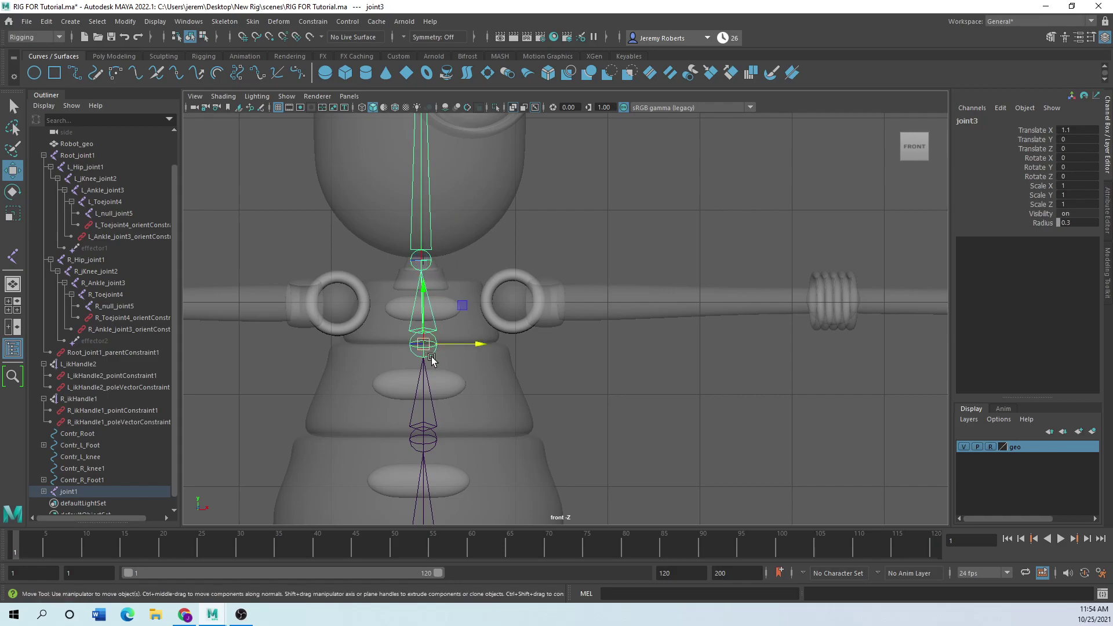
{"action": "middle_click_drag", "start_coordinate": [421, 442], "coordinate": [413, 410], "text": "alt"}
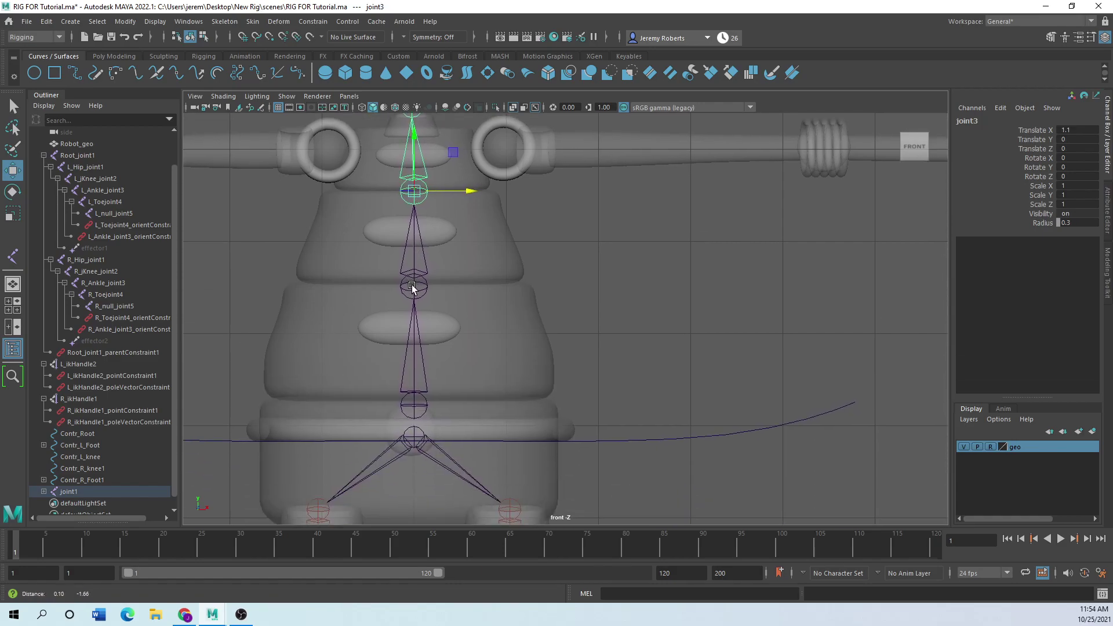
{"action": "left_click", "coordinate": [411, 404]}
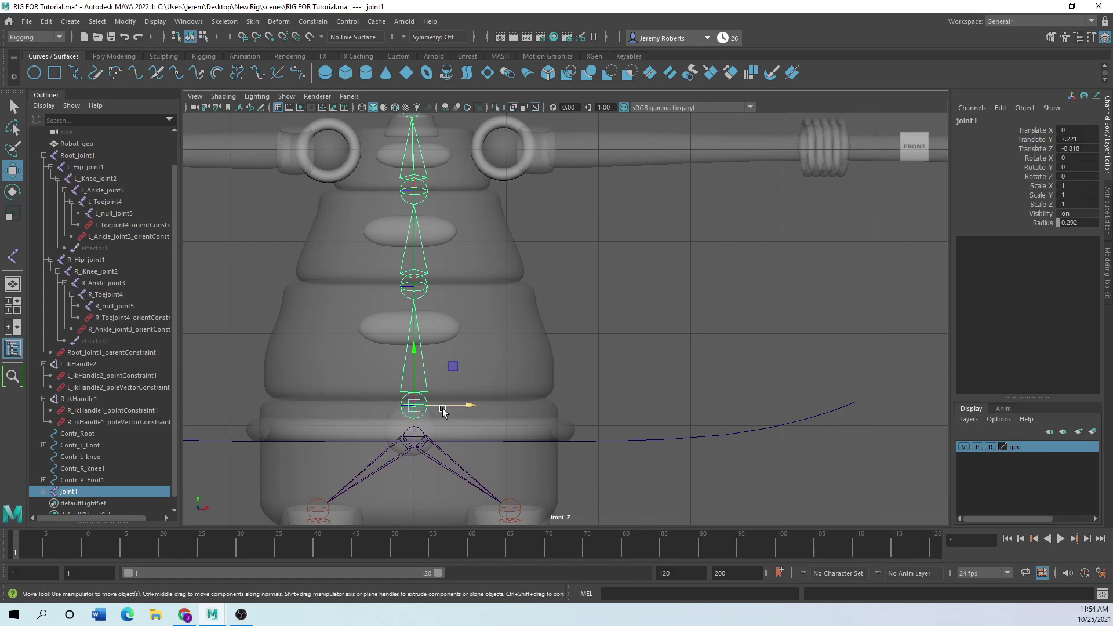
{"action": "scroll", "coordinate": [454, 372], "scroll_direction": "down", "scroll_amount": 3}
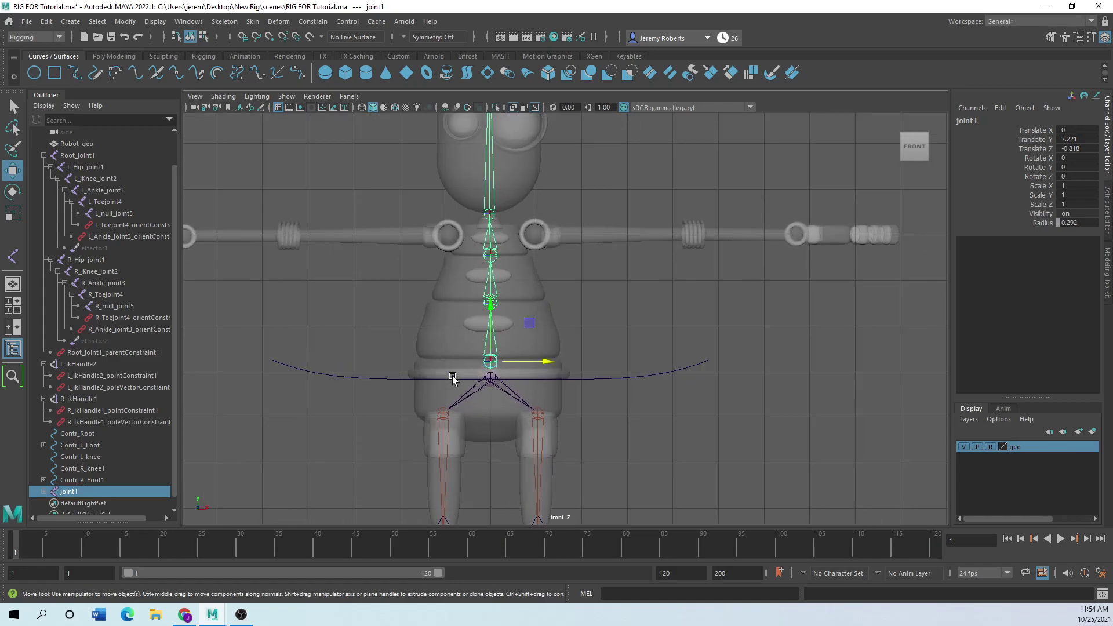
{"action": "key", "text": "space"}
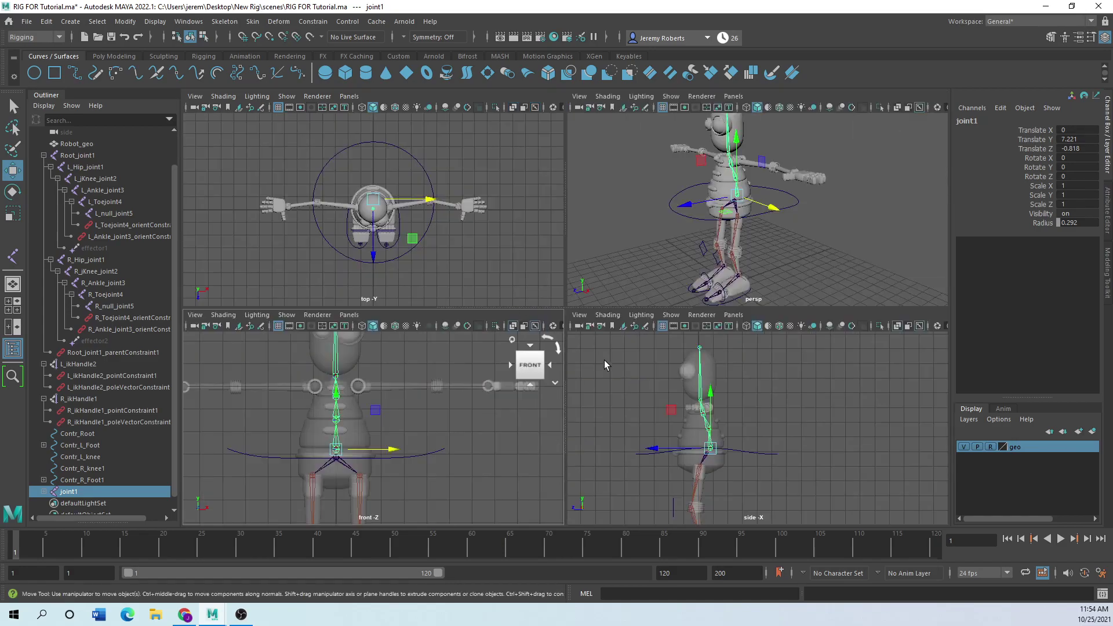
{"action": "key", "text": "space"}
{"action": "scroll", "coordinate": [423, 338], "scroll_direction": "up", "scroll_amount": 3}
{"action": "scroll", "coordinate": [423, 339], "scroll_direction": "down", "scroll_amount": 4}
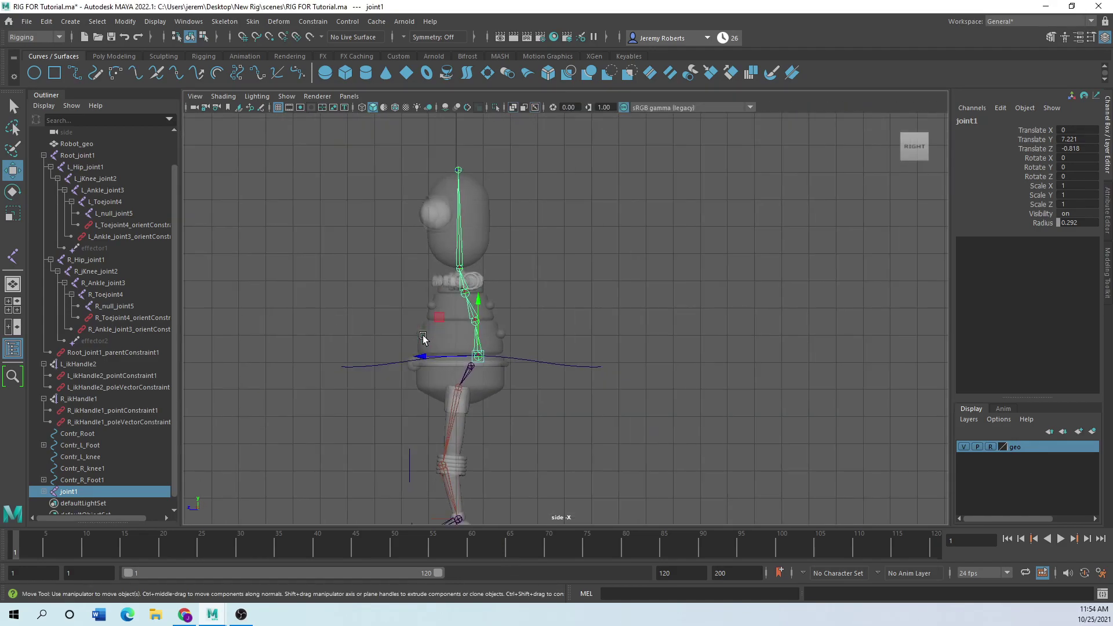
{"action": "left_click", "coordinate": [221, 22]}
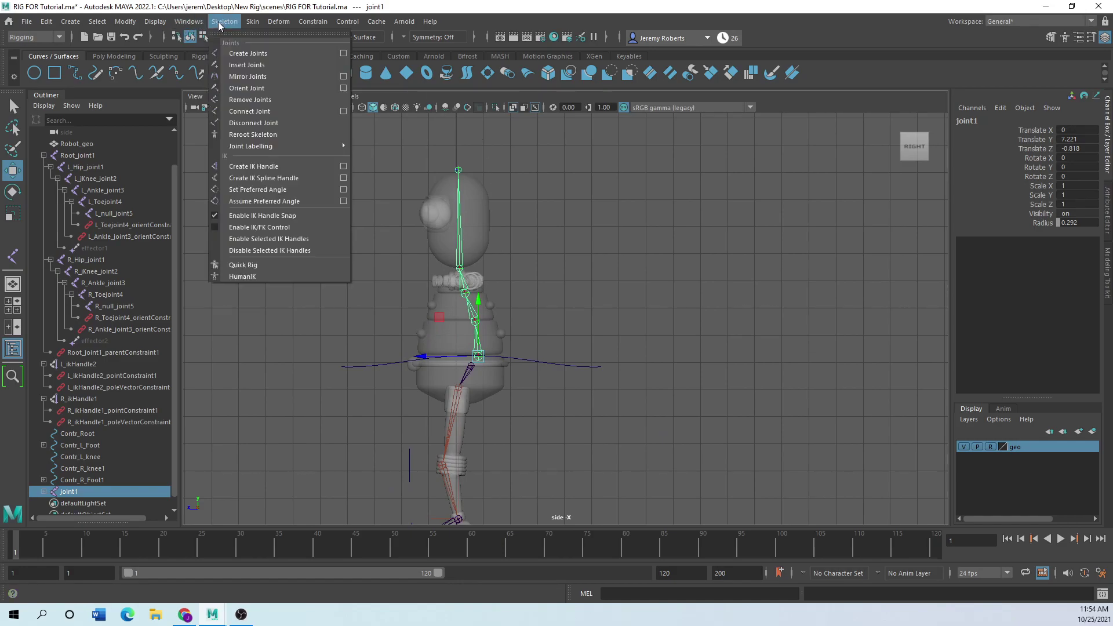
{"action": "left_click", "coordinate": [267, 88]}
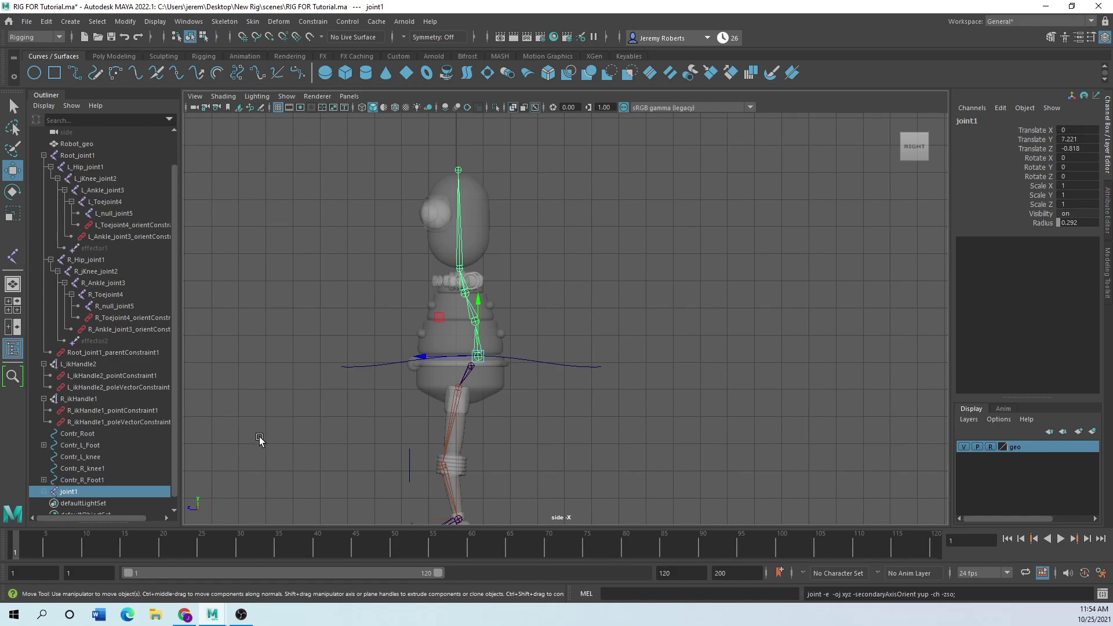
Expand the joint1 hierarchy in the Outliner down to joint5
{"action": "scroll", "coordinate": [259, 438], "scroll_direction": "down", "scroll_amount": 2}
{"action": "scroll", "coordinate": [170, 412], "scroll_direction": "down", "scroll_amount": 1}
{"action": "left_click", "coordinate": [43, 480]}
{"action": "scroll", "coordinate": [80, 465], "scroll_direction": "down", "scroll_amount": 1}
{"action": "left_click", "coordinate": [51, 479]}
{"action": "left_click", "coordinate": [58, 491]}
{"action": "left_click", "coordinate": [65, 503]}
{"action": "scroll", "coordinate": [87, 490], "scroll_direction": "down", "scroll_amount": 3}
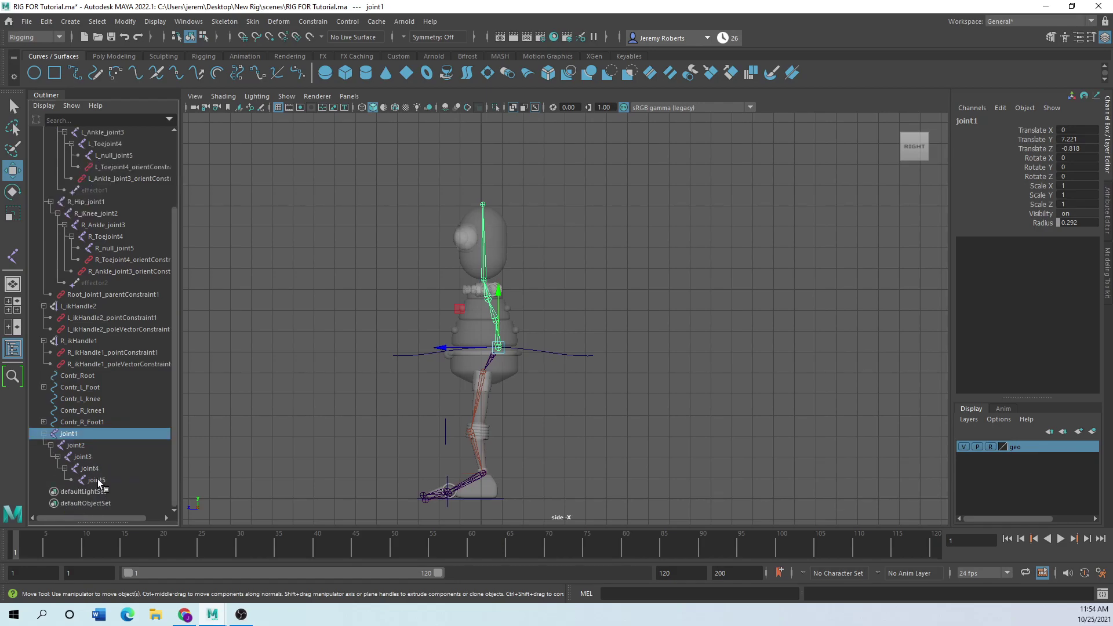
Add the prefix Spline_ to the names of the whole joint1 hierarchy
{"action": "left_click", "coordinate": [182, 22]}
{"action": "mouse_move", "coordinate": [125, 22]}
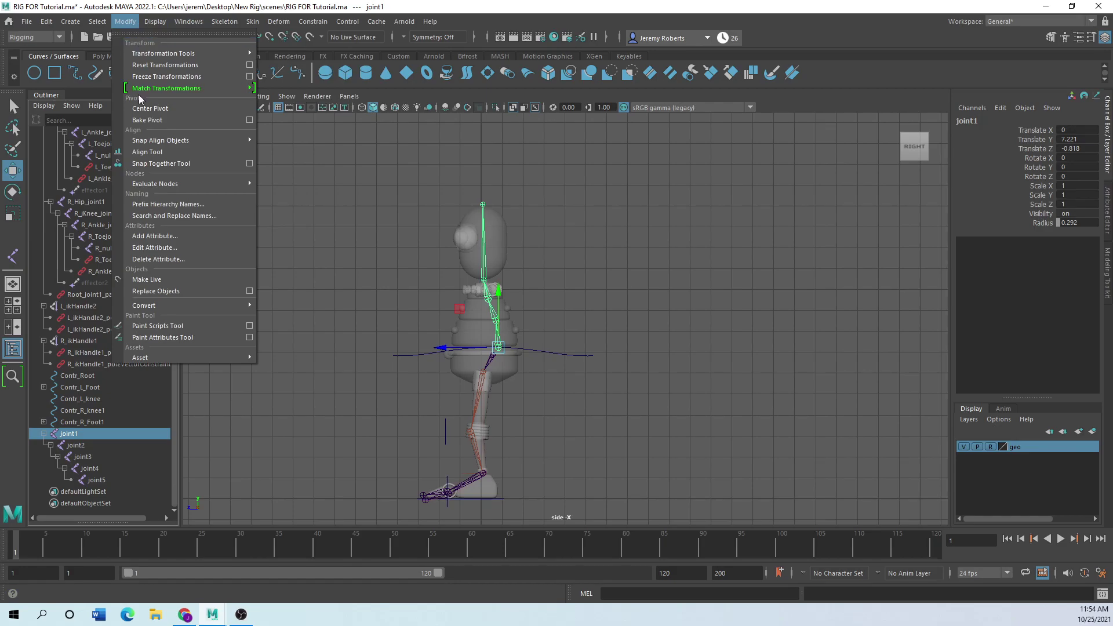
{"action": "left_click", "coordinate": [161, 204]}
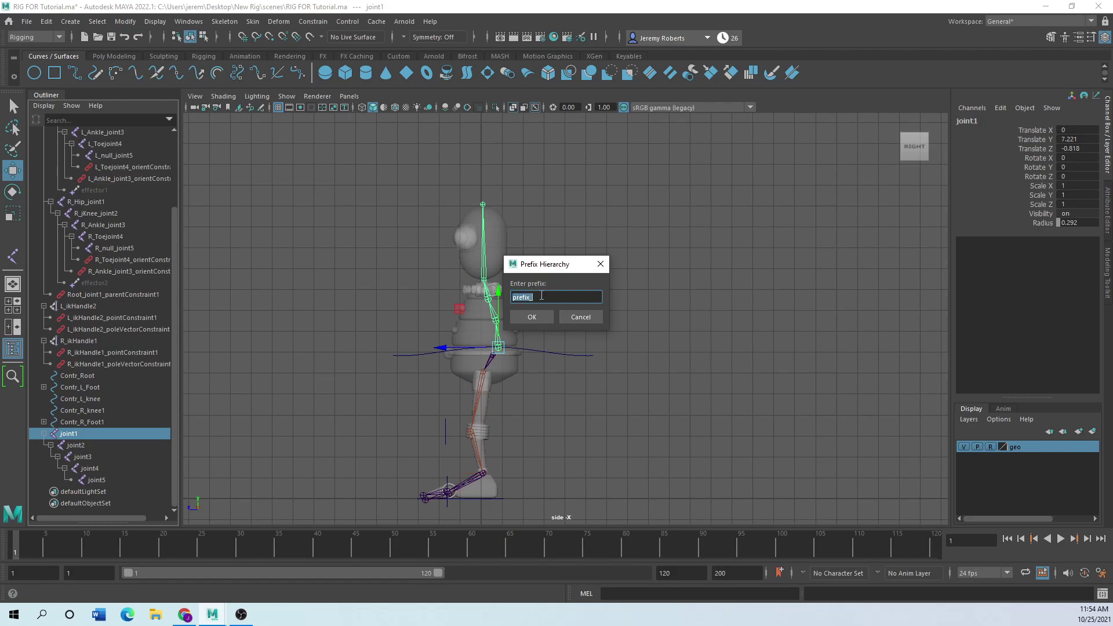
{"action": "type", "text": "Spline_"}
{"action": "key", "text": "Return"}
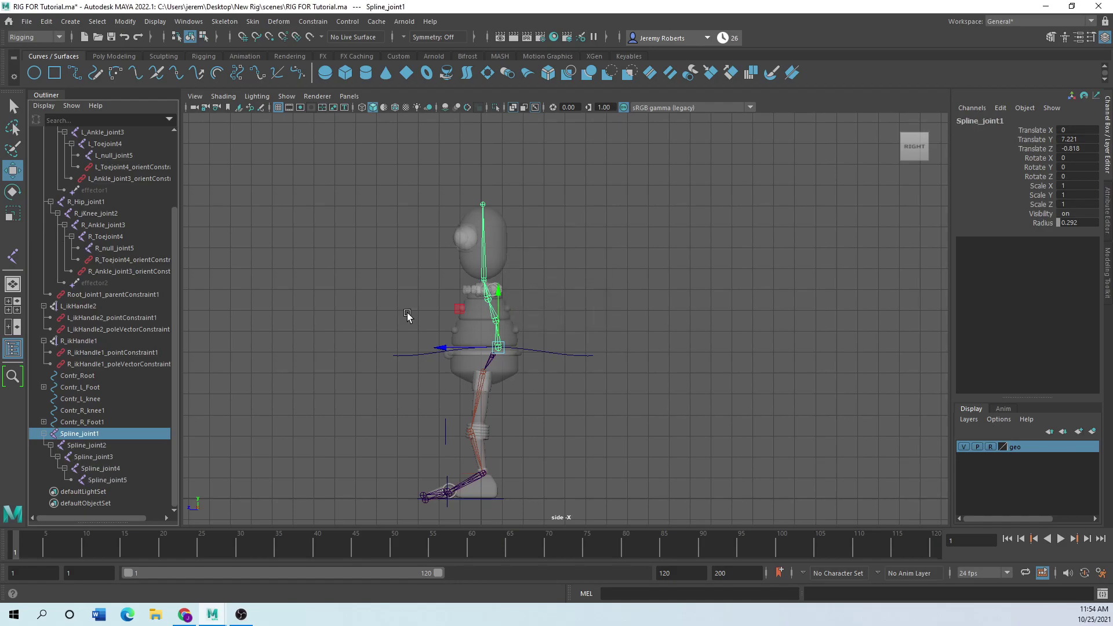
Rename the chain's end joint as Spline_null and its parent joint as Head_joint4
{"action": "left_click", "coordinate": [106, 480]}
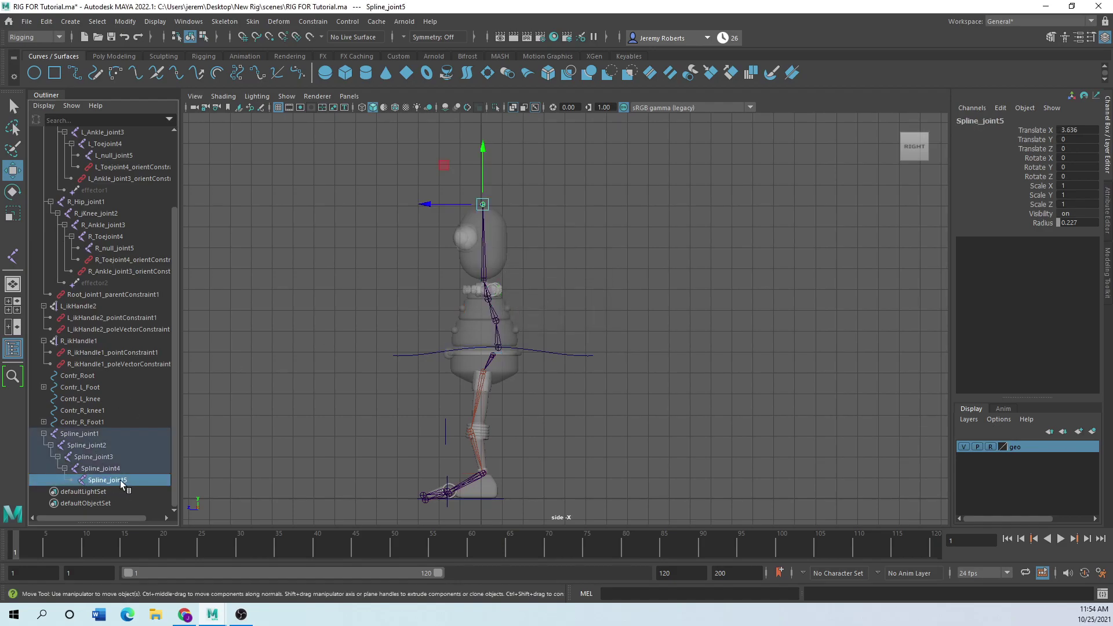
{"action": "double_click", "coordinate": [131, 481]}
{"action": "type", "text": "Spline_null"}
{"action": "double_click", "coordinate": [106, 467]}
{"action": "left_click", "coordinate": [132, 469]}
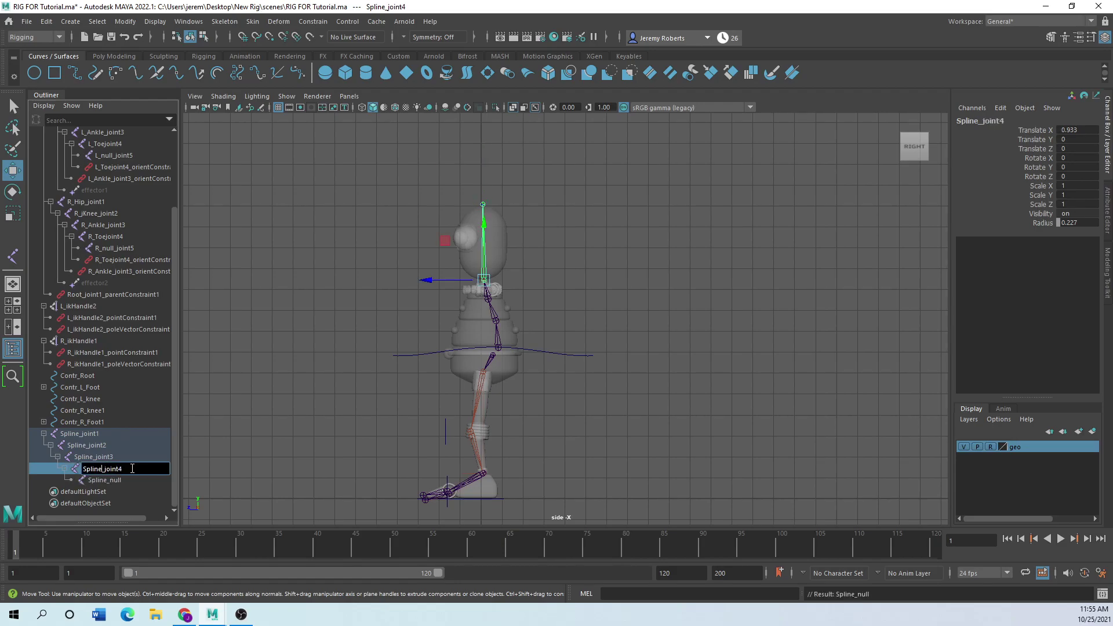
{"action": "key", "text": "BackSpace"}
{"action": "key", "text": "BackSpace"}
{"action": "key", "text": "BackSpace"}
{"action": "type", "text": "He"}
{"action": "left_click", "coordinate": [105, 458]}
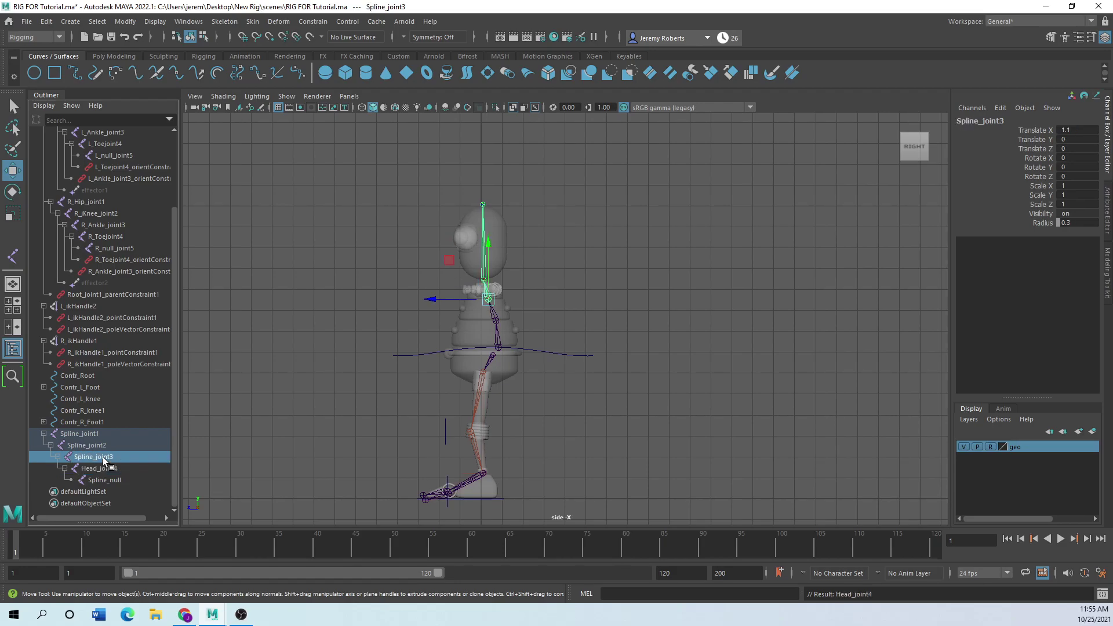
Rename the three spine joints from the lowest upwards as Spline1_joint1, Spline2_joint2 and Spline3_joint3
{"action": "left_click", "coordinate": [82, 435]}
{"action": "double_click", "coordinate": [81, 433]}
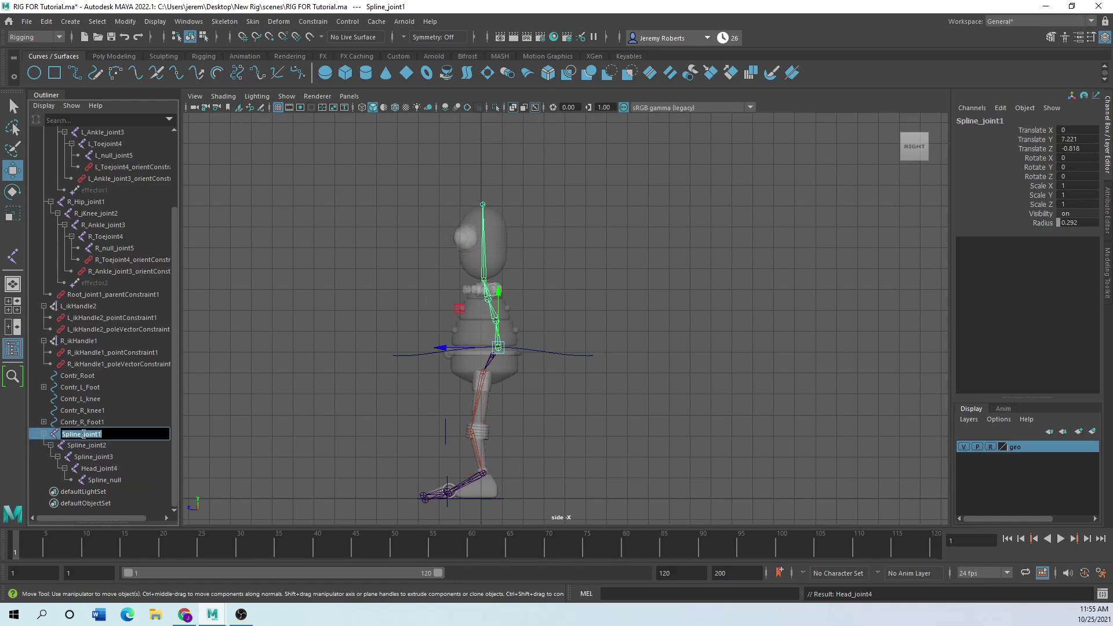
{"action": "left_click", "coordinate": [83, 435]}
{"action": "type", "text": "1"}
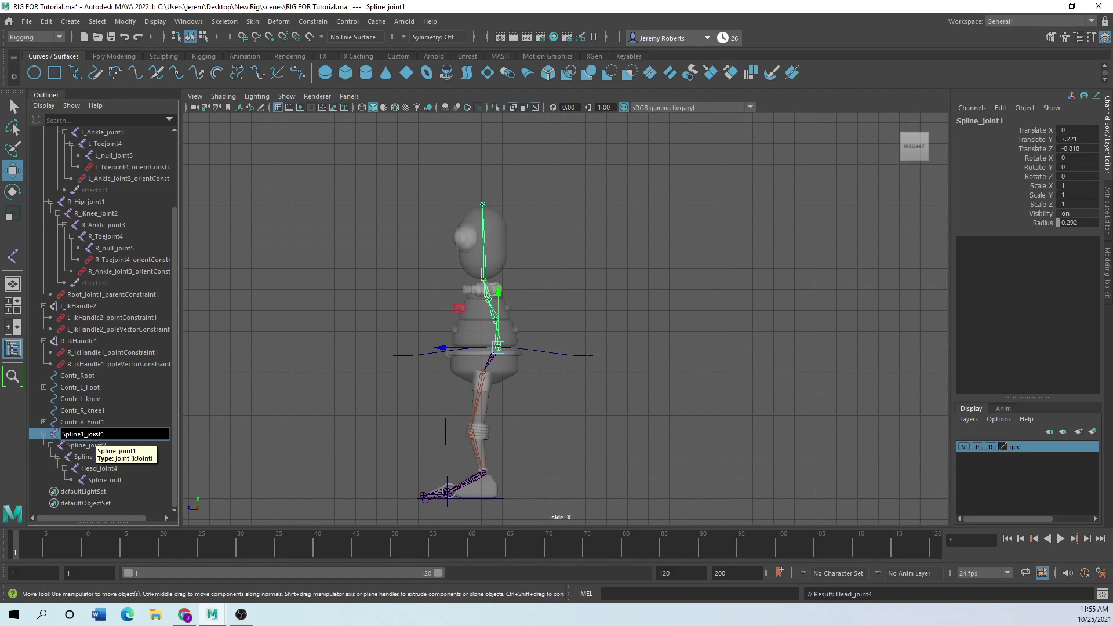
{"action": "double_click", "coordinate": [80, 444]}
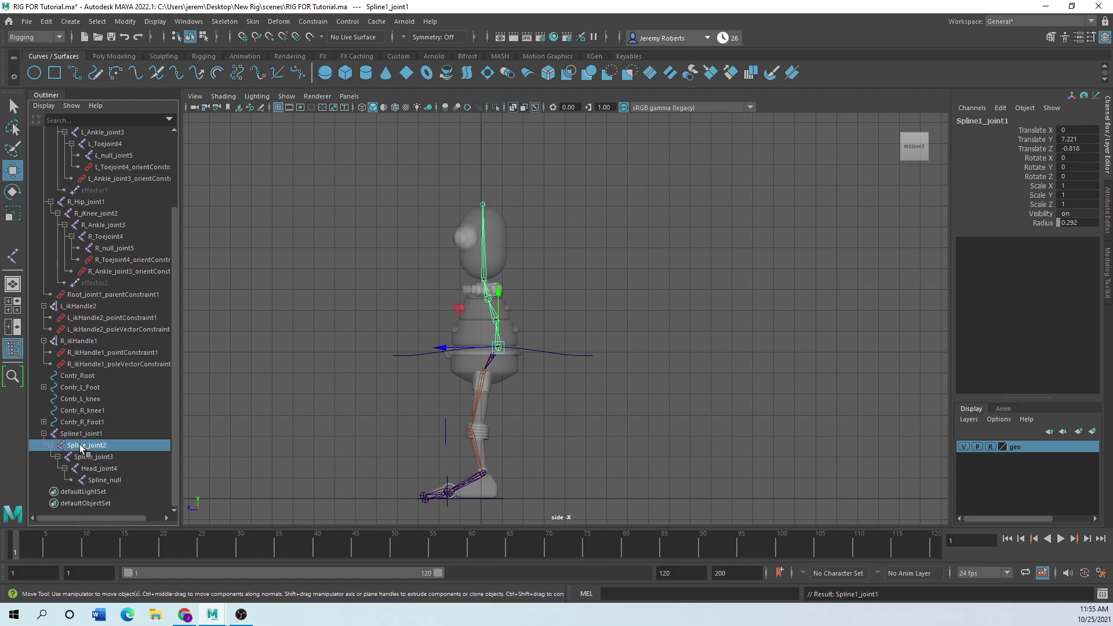
{"action": "left_click", "coordinate": [88, 446]}
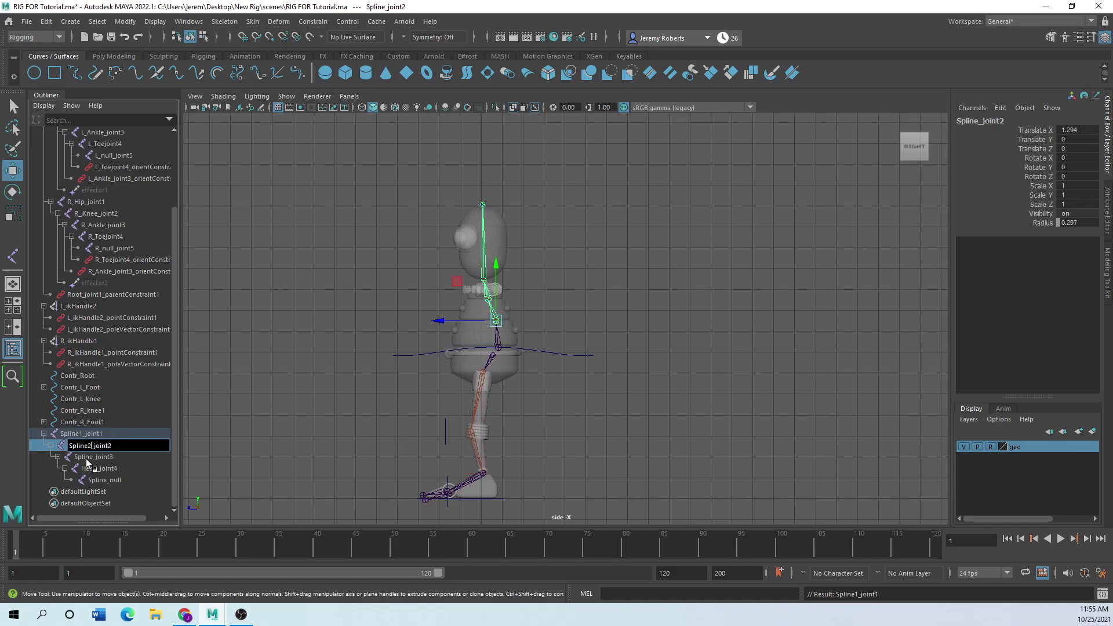
{"action": "double_click", "coordinate": [86, 458]}
{"action": "left_click", "coordinate": [94, 458]}
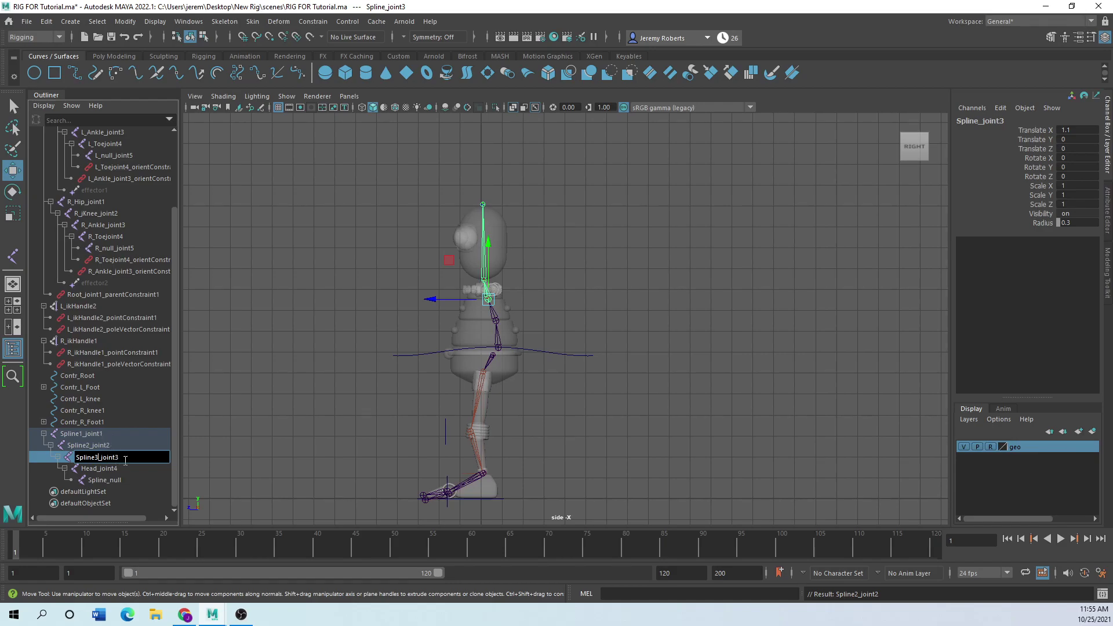
{"action": "left_click", "coordinate": [244, 447]}
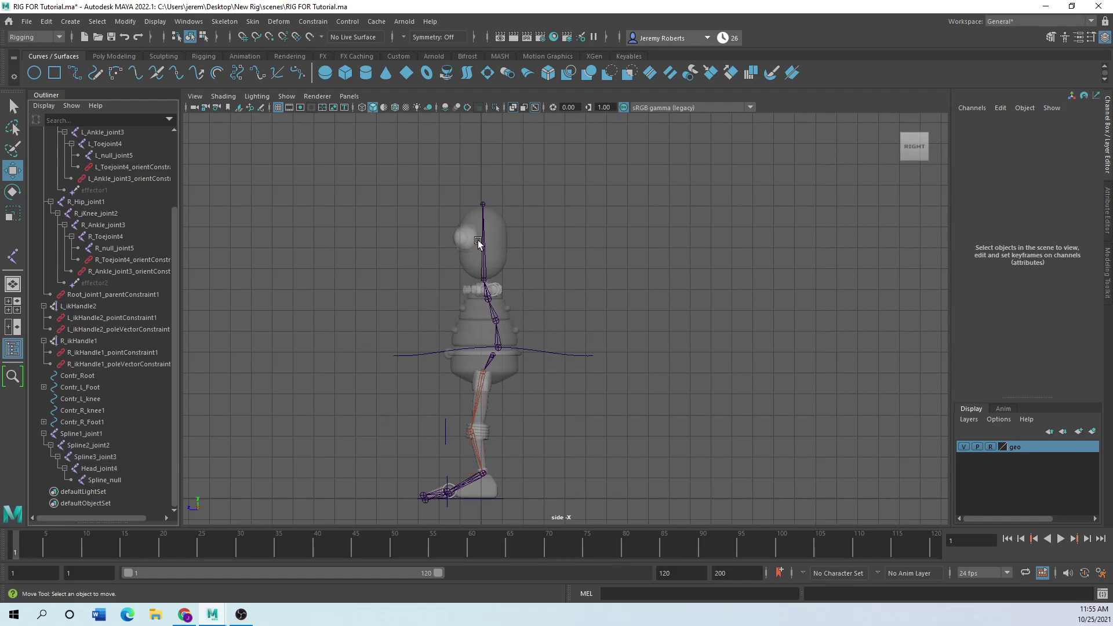
Examine the spine chain from its lowest joint in the side, front and perspective views
{"action": "scroll", "coordinate": [464, 301], "scroll_direction": "up", "scroll_amount": 2}
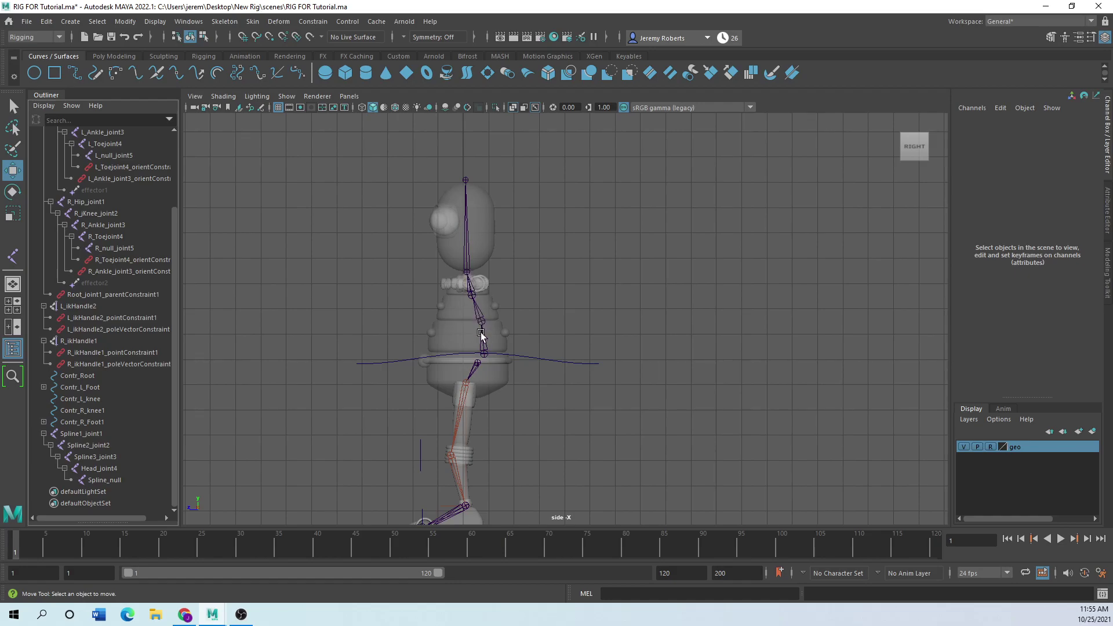
{"action": "left_click", "coordinate": [485, 352]}
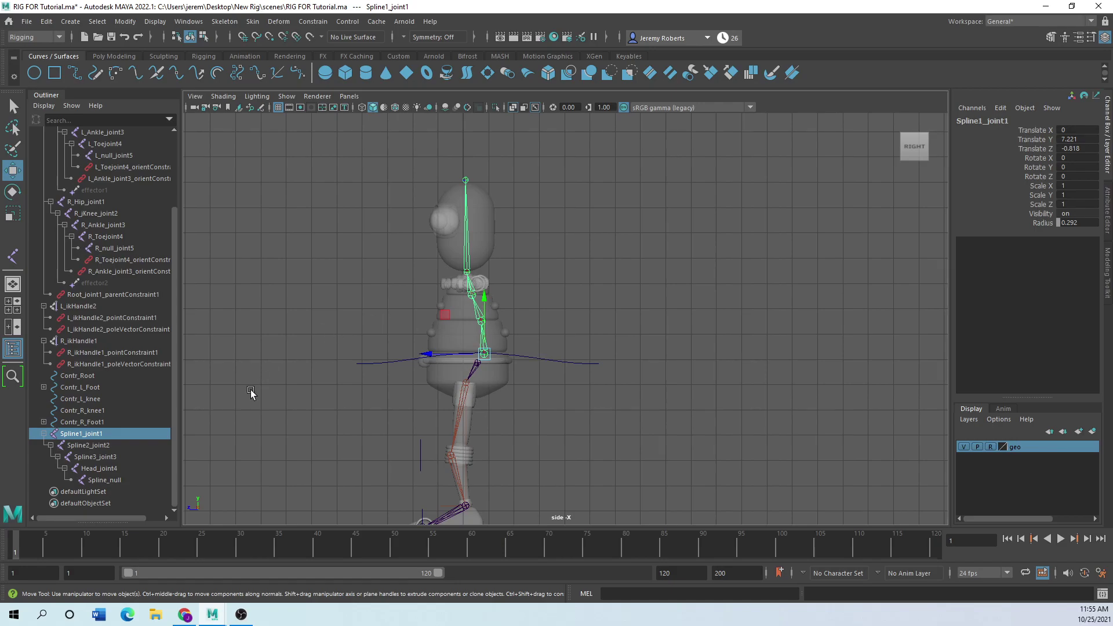
{"action": "key", "text": "space"}
{"action": "key", "text": "space"}
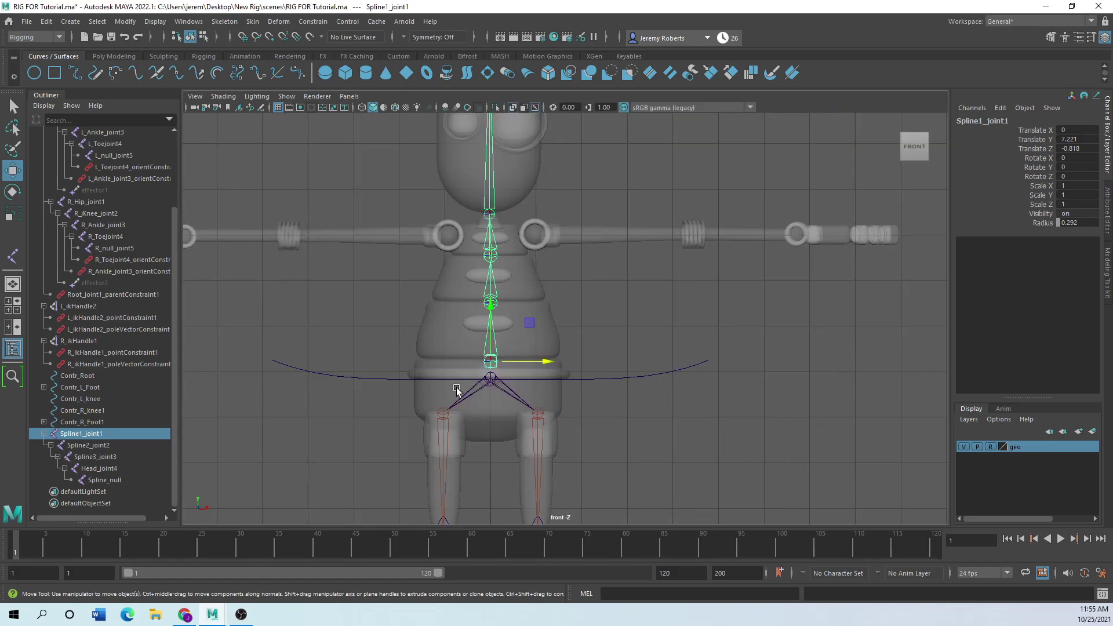
{"action": "left_click_drag", "start_coordinate": [385, 418], "coordinate": [368, 428], "text": "alt"}
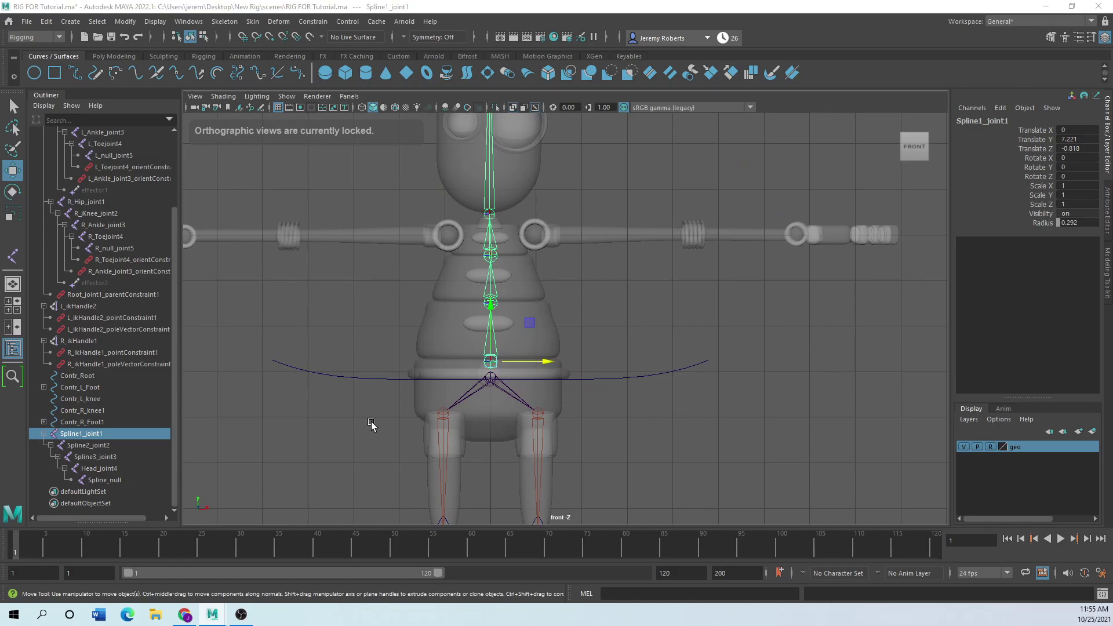
{"action": "key", "text": "space"}
{"action": "key", "text": "space"}
{"action": "mouse_move", "coordinate": [482, 377]}
{"action": "left_mouse_down", "text": "alt"}
{"action": "mouse_move", "coordinate": [463, 386]}
{"action": "mouse_move", "coordinate": [477, 385]}
{"action": "left_mouse_up", "text": "alt"}
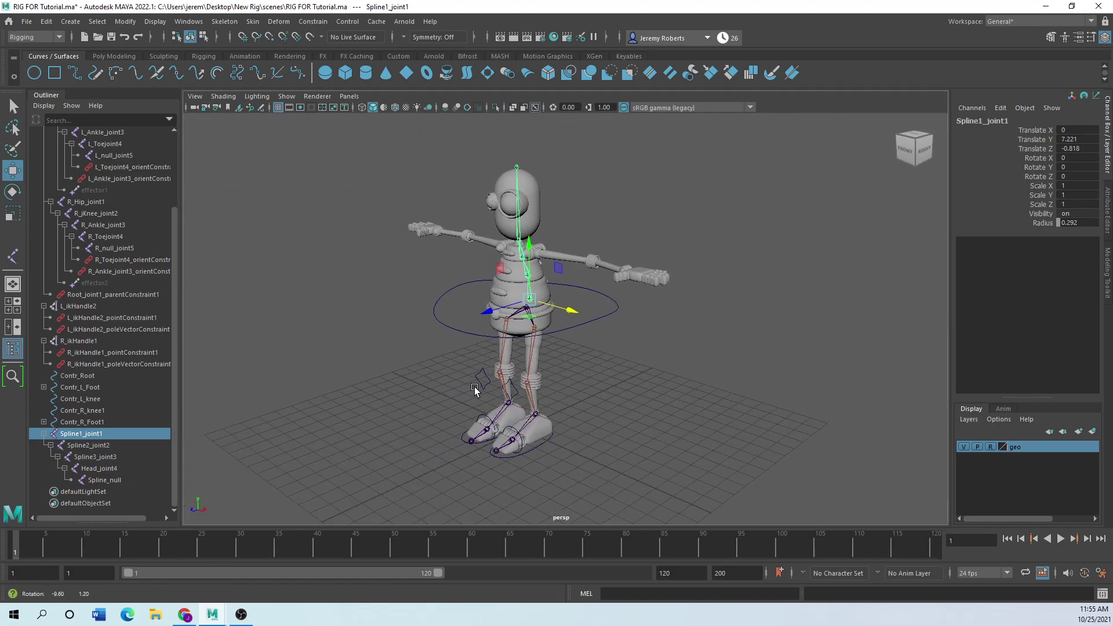
Create a NURBS circle, raise it to the lower torso at about Y 7.65 and scale it uniformly to about 3.13
{"action": "left_click", "coordinate": [34, 72]}
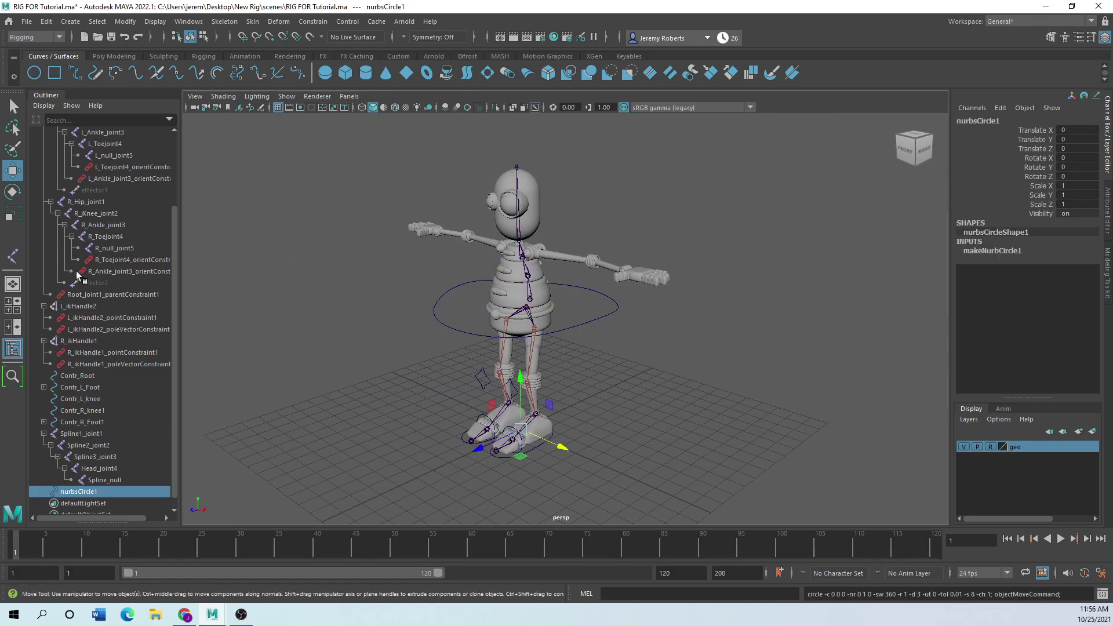
{"action": "left_click_drag", "start_coordinate": [520, 394], "coordinate": [511, 252]}
{"action": "left_click", "coordinate": [13, 214]}
{"action": "left_click_drag", "start_coordinate": [518, 294], "coordinate": [580, 298]}
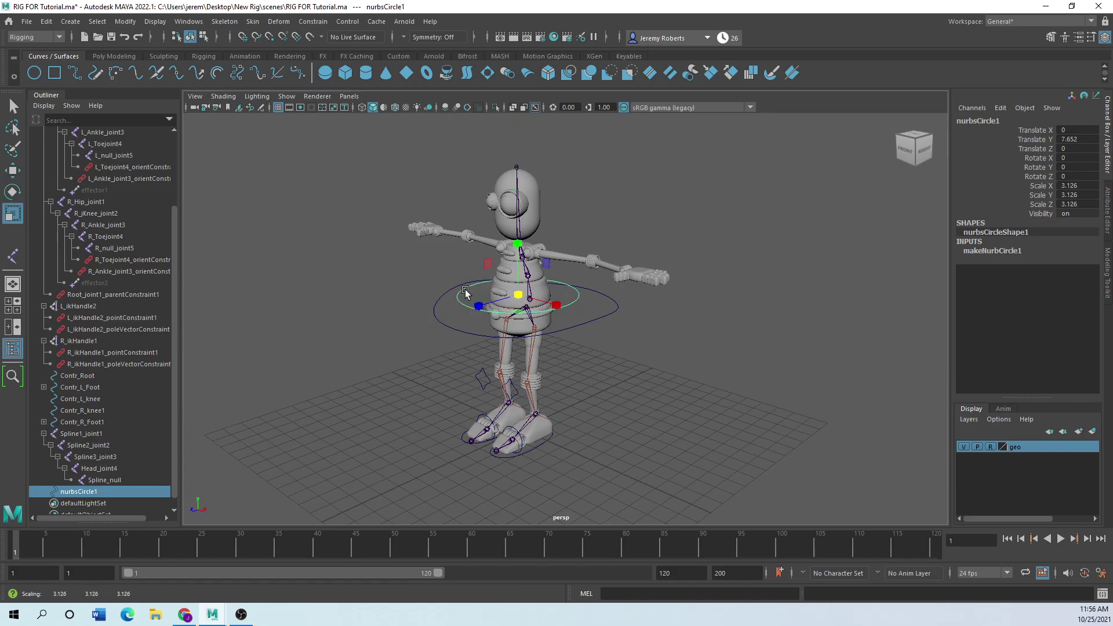
Duplicate the torso circle twice, placing one copy at the chest at about Y 9.45 and the other around the head at about Y 12.28
{"action": "key", "text": "ctrl+d"}
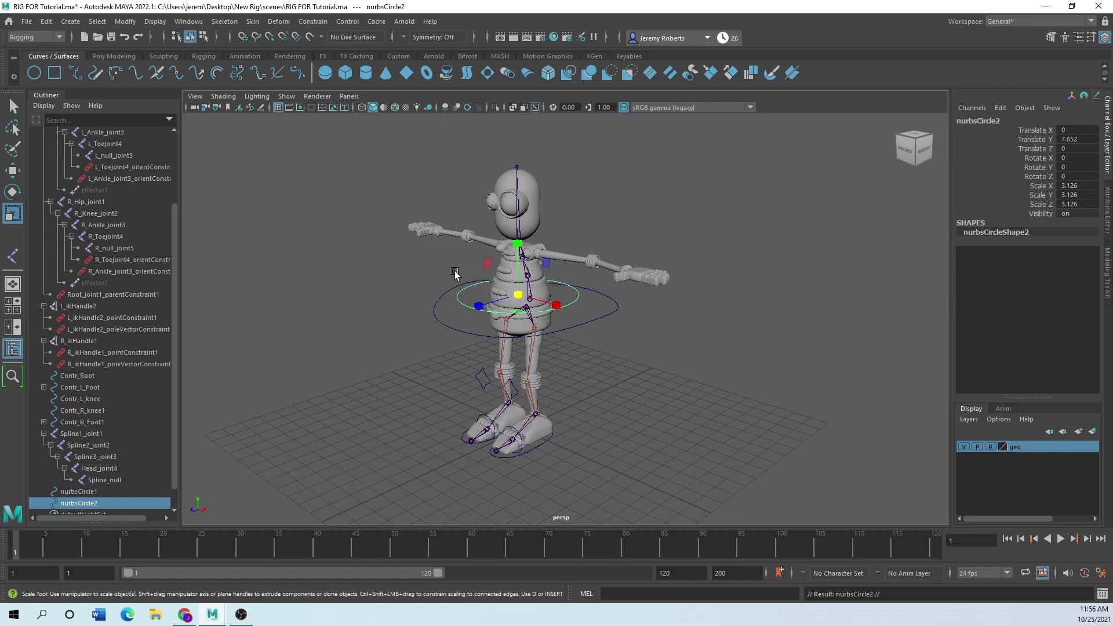
{"action": "left_click", "coordinate": [12, 170]}
{"action": "left_click_drag", "start_coordinate": [518, 265], "coordinate": [517, 174]}
{"action": "key", "text": "ctrl+z"}
{"action": "key", "text": "ctrl+d"}
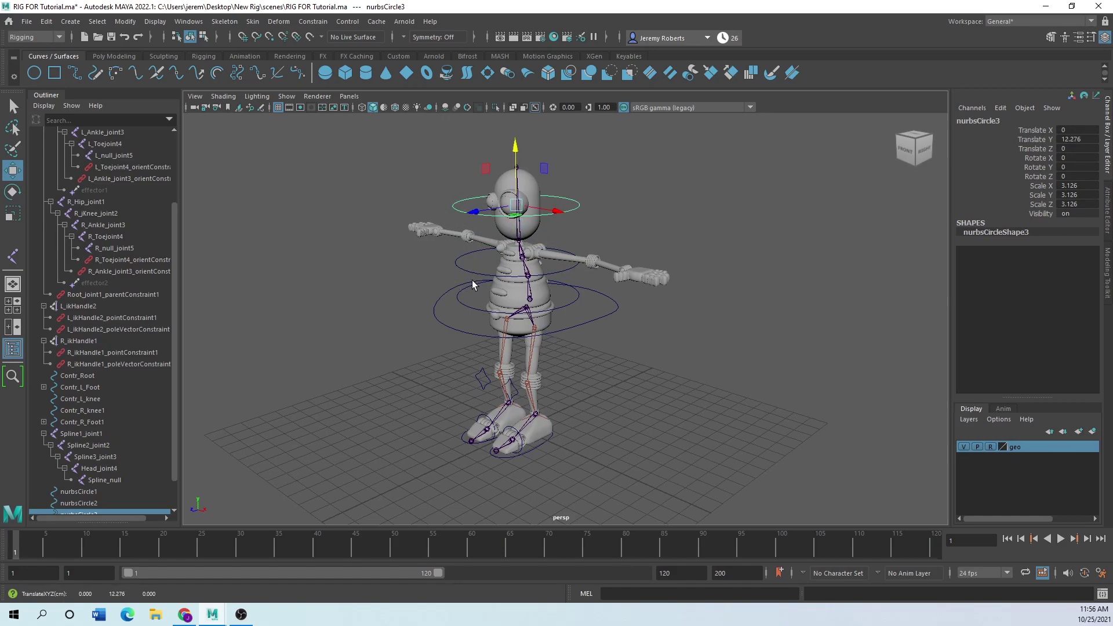
In the side view, scale the head circle down uniformly to about 2.15
{"action": "key", "text": "space"}
{"action": "key", "text": "space"}
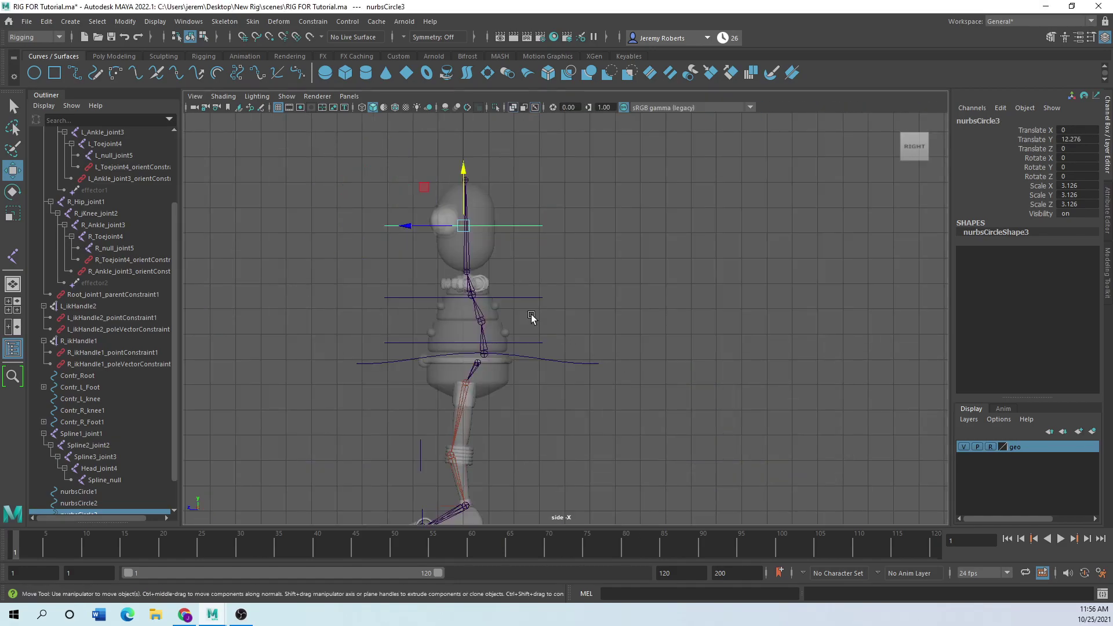
{"action": "scroll", "coordinate": [447, 241], "scroll_direction": "up", "scroll_amount": 3}
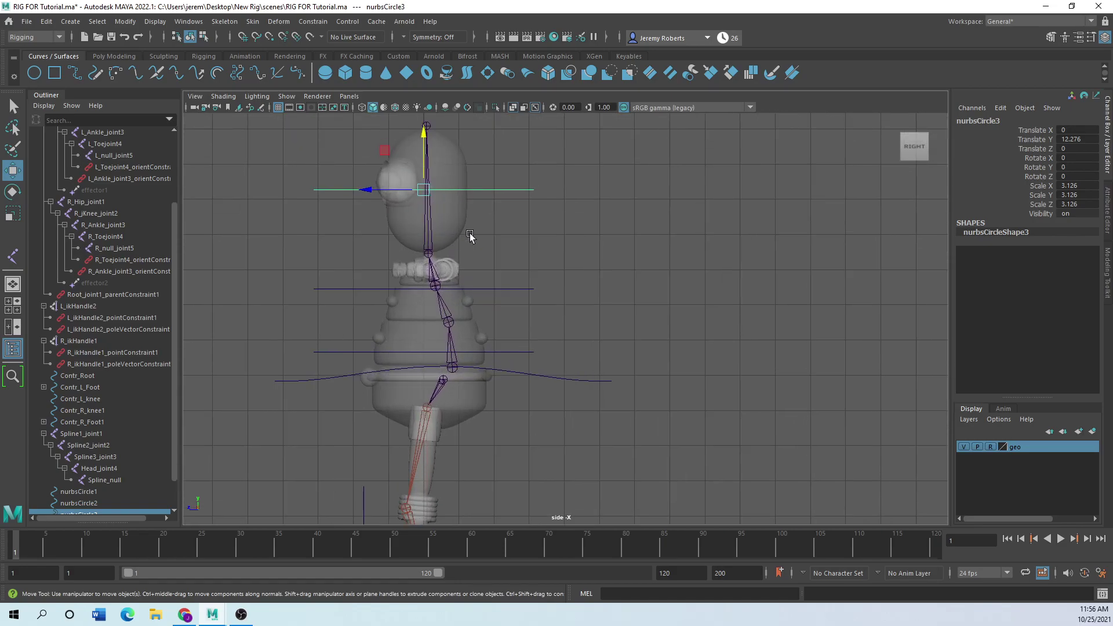
{"action": "middle_click_drag", "start_coordinate": [489, 256], "coordinate": [537, 409], "text": "alt"}
{"action": "scroll", "coordinate": [517, 385], "scroll_direction": "up", "scroll_amount": 2}
{"action": "middle_click_drag", "start_coordinate": [534, 351], "coordinate": [594, 273], "text": "alt"}
{"action": "scroll", "coordinate": [553, 300], "scroll_direction": "up", "scroll_amount": 2}
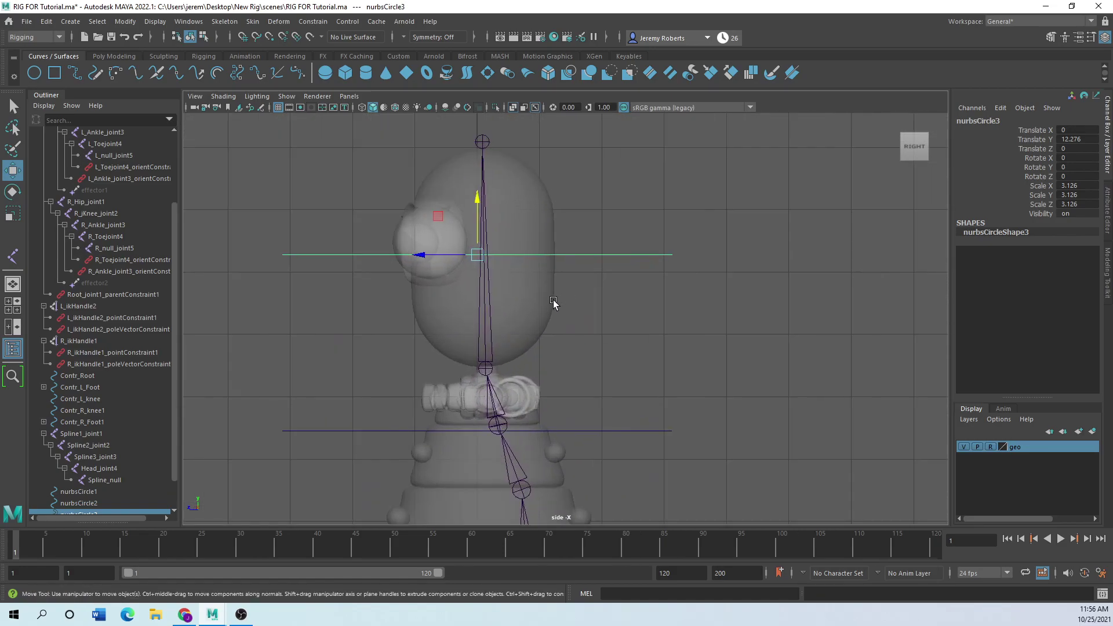
{"action": "key", "text": "r"}
{"action": "left_click_drag", "start_coordinate": [477, 255], "coordinate": [370, 319]}
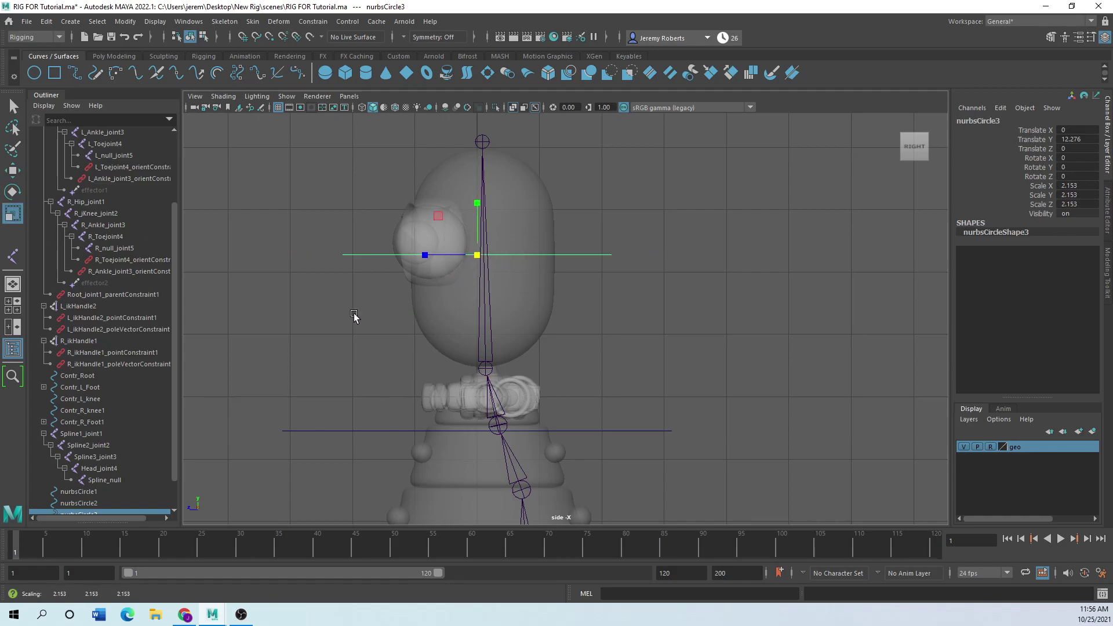
Raise the head circle's front and back control vertices so the curve dips in the middle, and return to object mode
{"action": "right_click", "coordinate": [342, 259]}
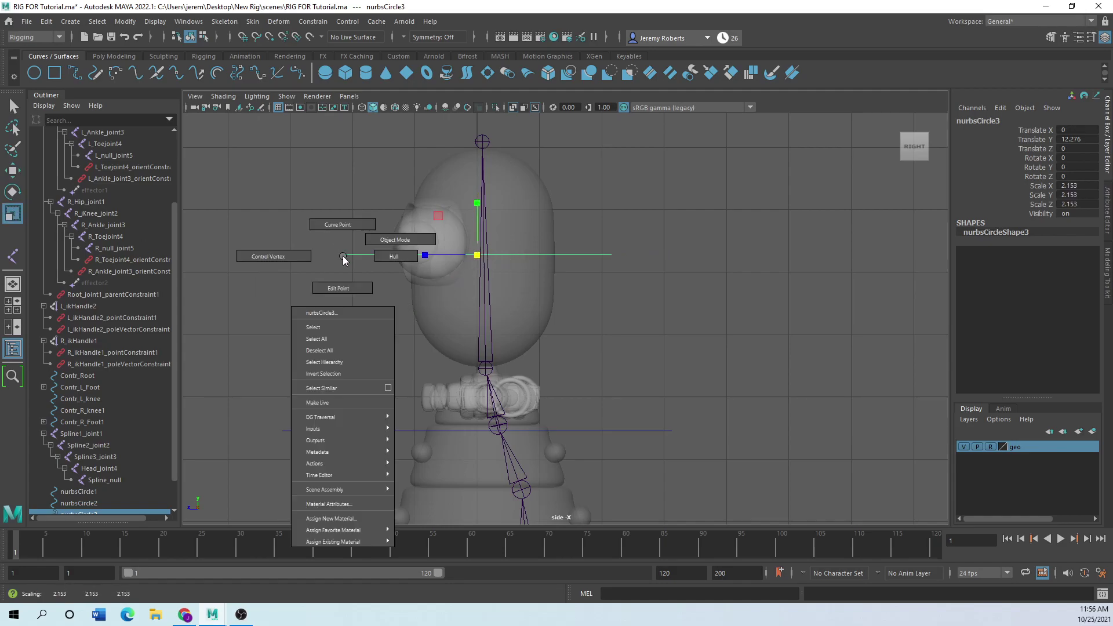
{"action": "left_click", "coordinate": [268, 256]}
{"action": "left_click_drag", "start_coordinate": [318, 232], "coordinate": [388, 298]}
{"action": "left_click_drag", "start_coordinate": [658, 225], "coordinate": [571, 330]}
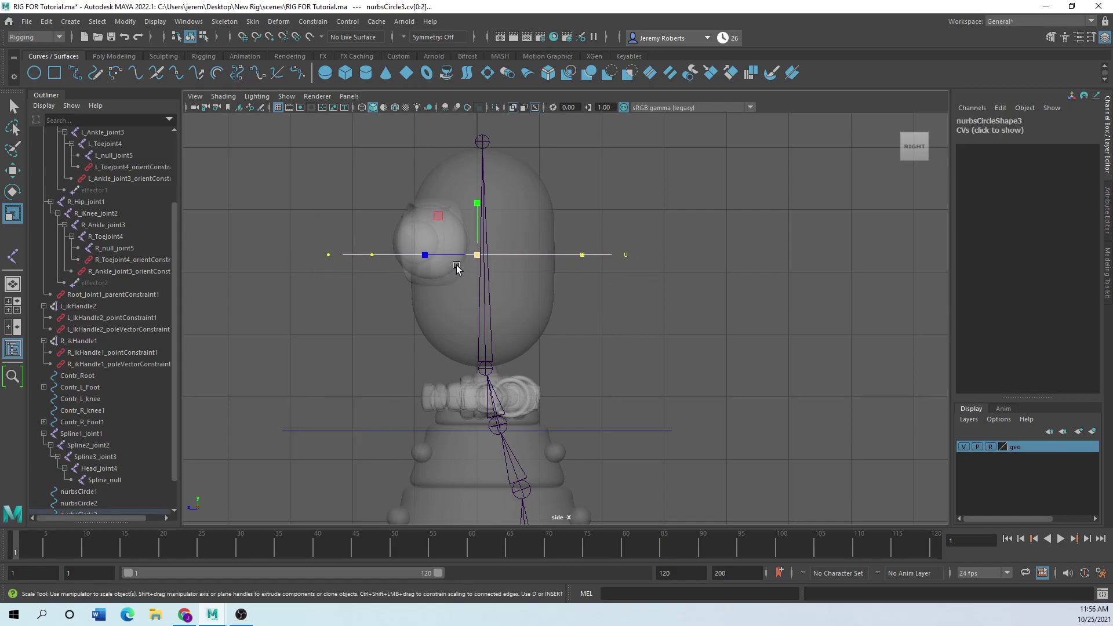
{"action": "left_click", "coordinate": [14, 172]}
{"action": "left_click_drag", "start_coordinate": [477, 205], "coordinate": [475, 162]}
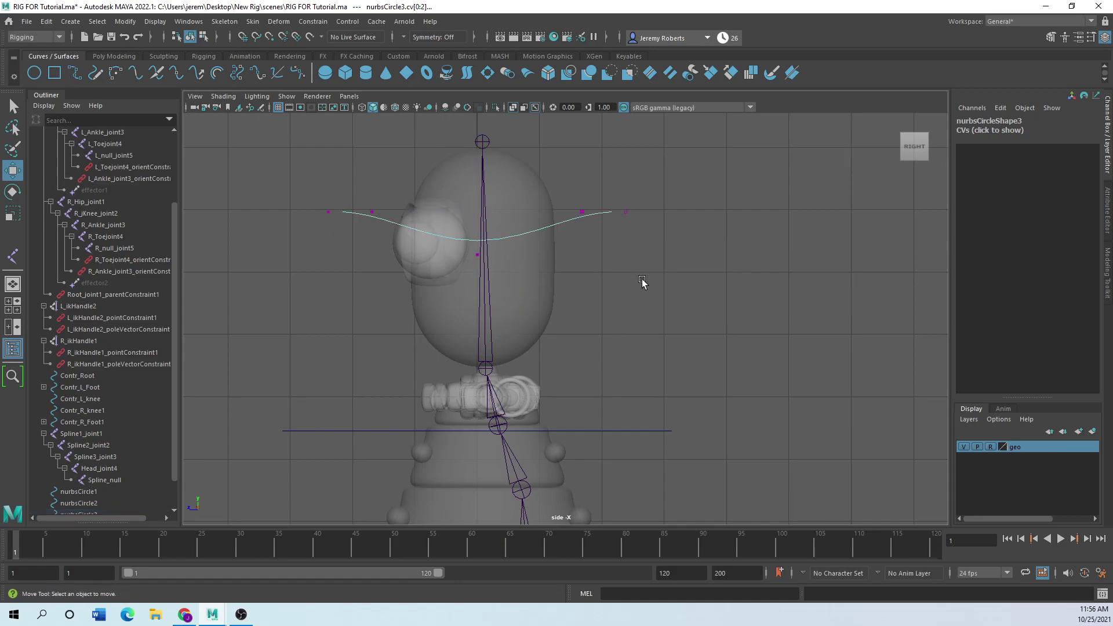
{"action": "key", "text": "F8"}
Scale the chest circle down uniformly to about 1.54
{"action": "left_click_drag", "start_coordinate": [676, 412], "coordinate": [632, 461]}
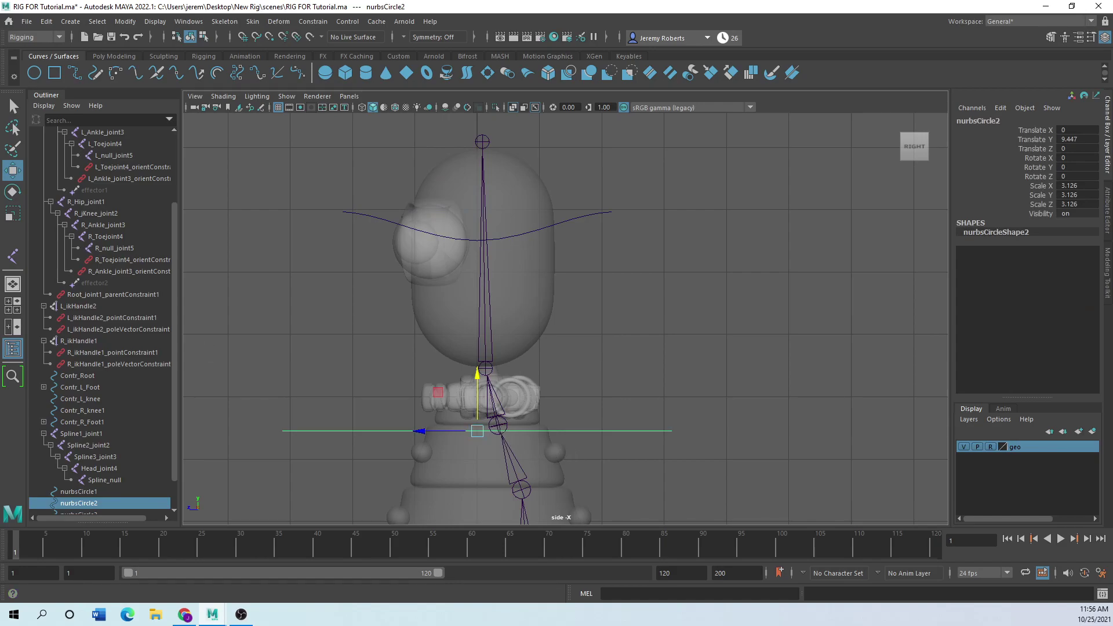
{"action": "key", "text": "r"}
{"action": "left_click_drag", "start_coordinate": [478, 433], "coordinate": [323, 472]}
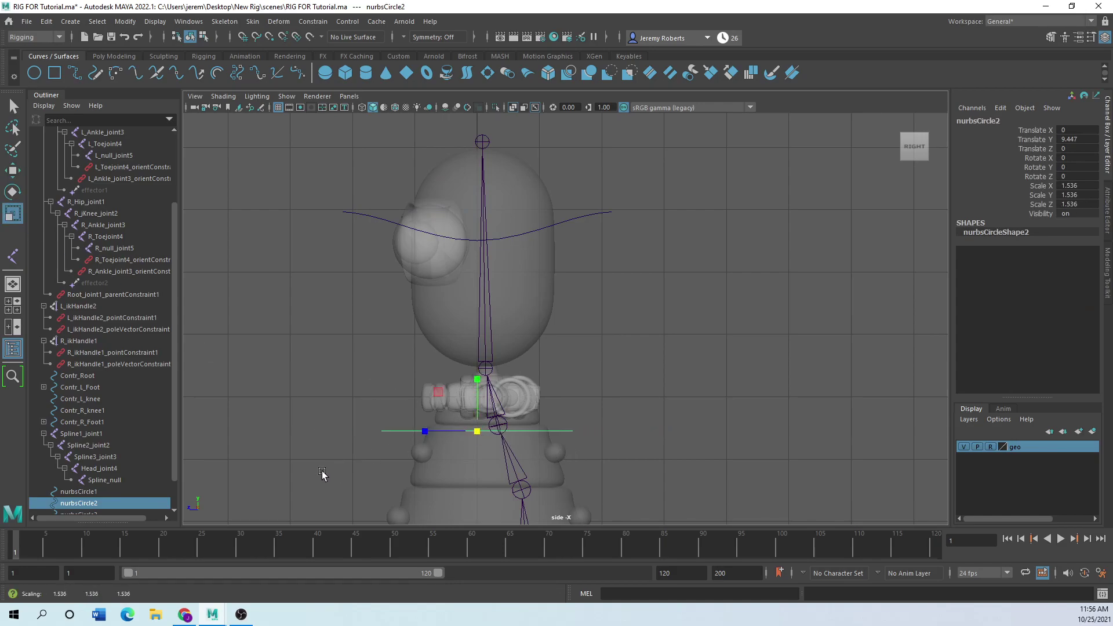
Move the lower torso circle up to the middle spine joint at about Y 8.53 and scale it uniformly to about 2.6
{"action": "scroll", "coordinate": [493, 425], "scroll_direction": "down", "scroll_amount": 5}
{"action": "middle_click_drag", "start_coordinate": [440, 423], "coordinate": [354, 330], "text": "alt"}
{"action": "scroll", "coordinate": [353, 331], "scroll_direction": "up", "scroll_amount": 4}
{"action": "left_click_drag", "start_coordinate": [537, 330], "coordinate": [497, 367]}
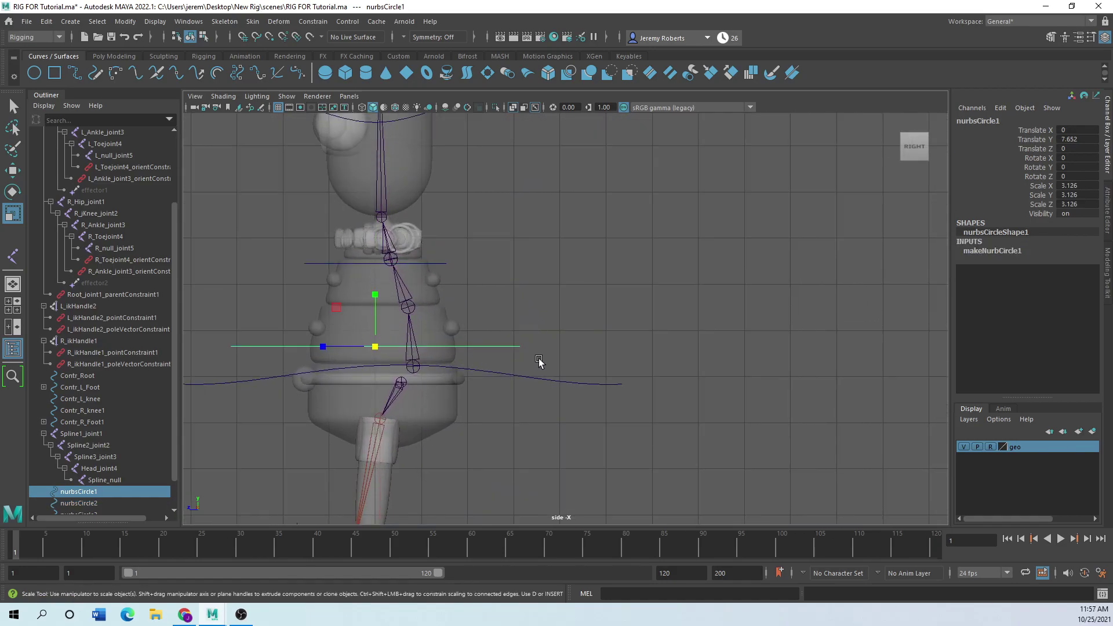
{"action": "left_click", "coordinate": [16, 172]}
{"action": "left_click_drag", "start_coordinate": [376, 315], "coordinate": [376, 275]}
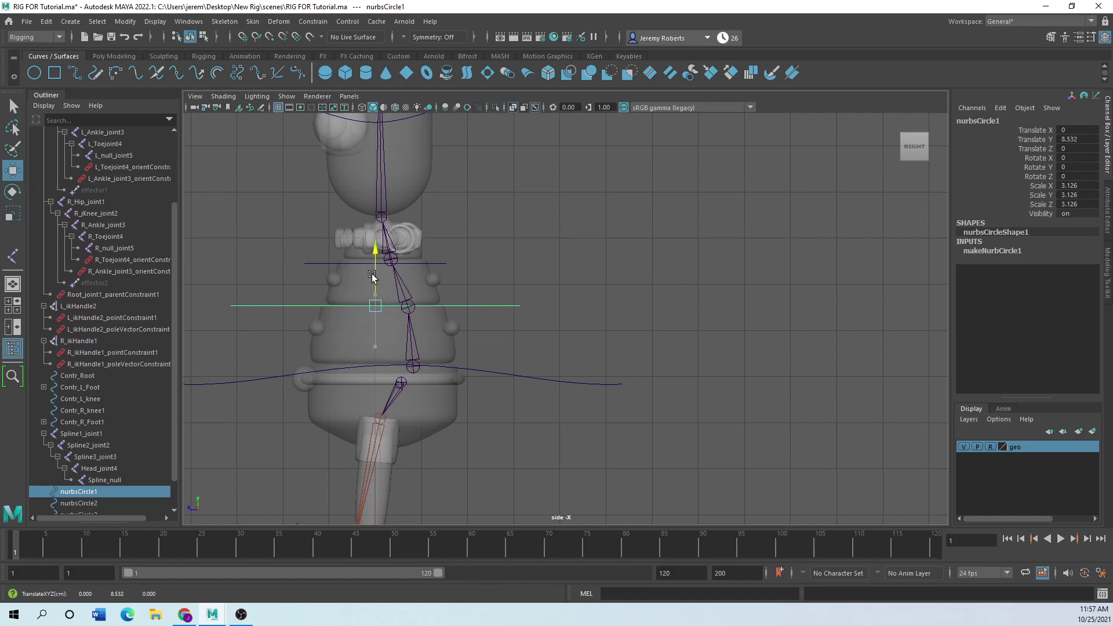
{"action": "key", "text": "r"}
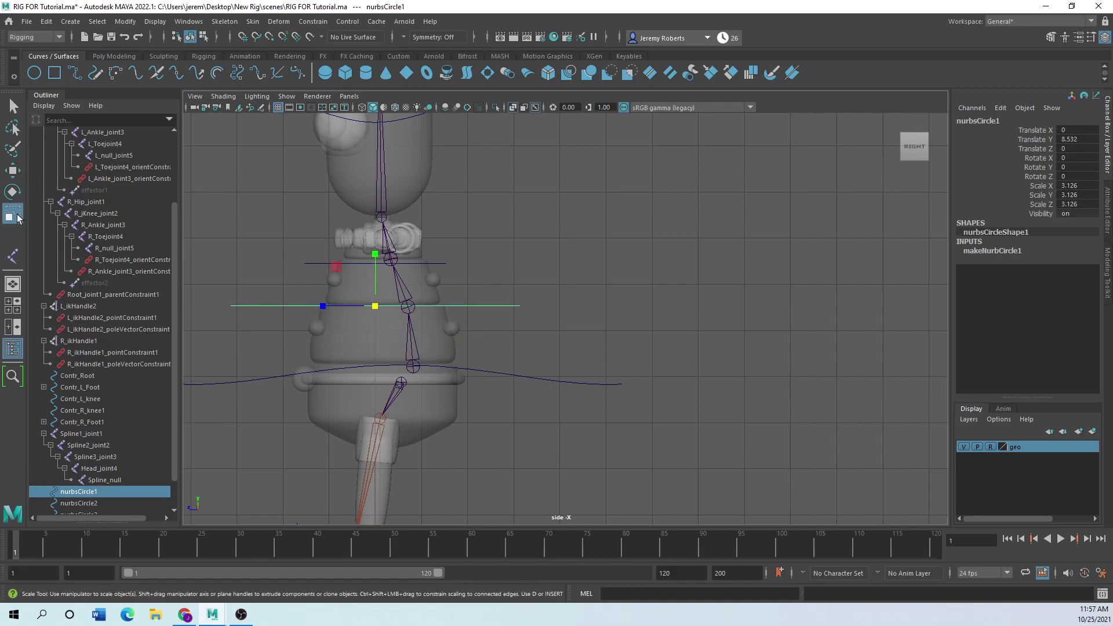
{"action": "left_click_drag", "start_coordinate": [375, 307], "coordinate": [335, 318]}
{"action": "scroll", "coordinate": [335, 320], "scroll_direction": "up", "scroll_amount": 3}
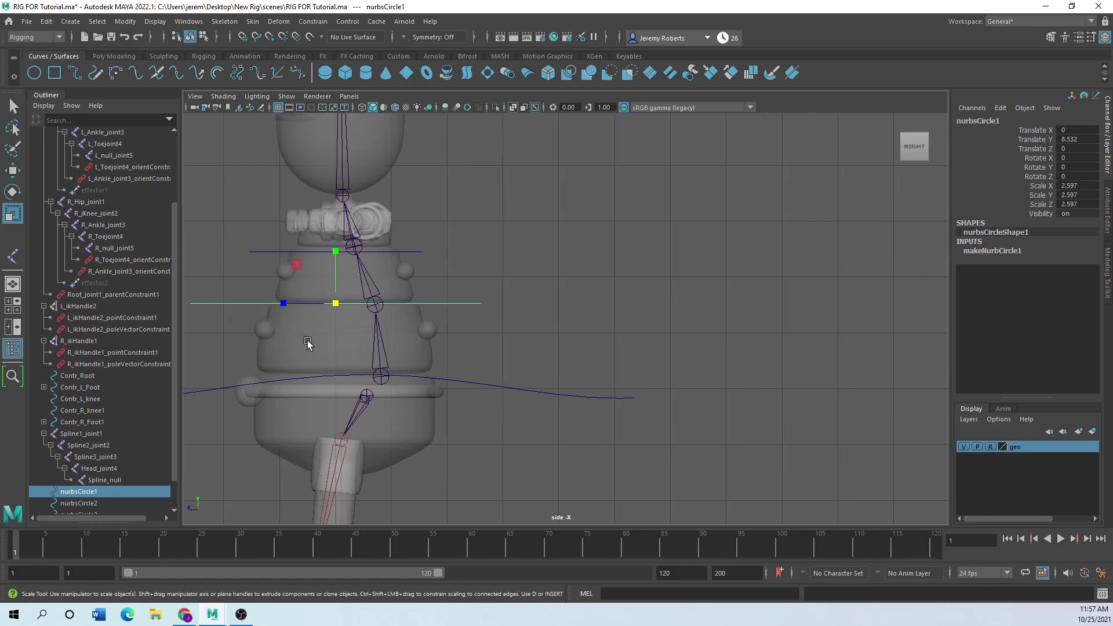
{"action": "middle_click_drag", "start_coordinate": [328, 343], "coordinate": [503, 391], "text": "alt"}
{"action": "scroll", "coordinate": [540, 349], "scroll_direction": "up", "scroll_amount": 3}
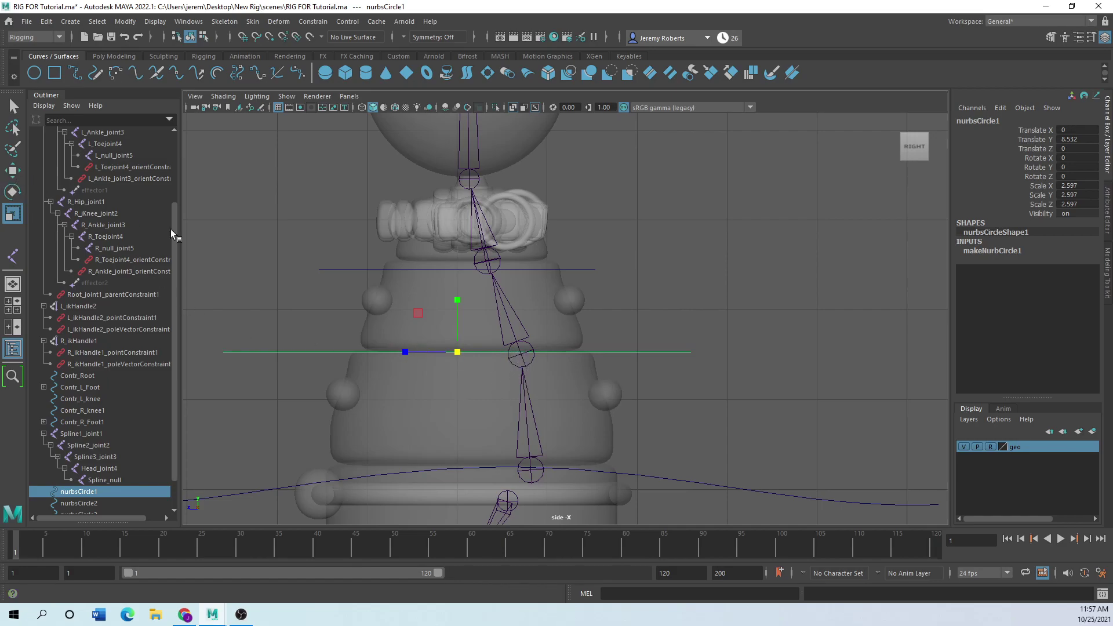
Move the lower torso circle's pivot onto the middle spine joint and lower the circle to about Y 8.5
{"action": "left_click", "coordinate": [12, 170]}
{"action": "left_click_drag", "start_coordinate": [410, 355], "coordinate": [472, 364]}
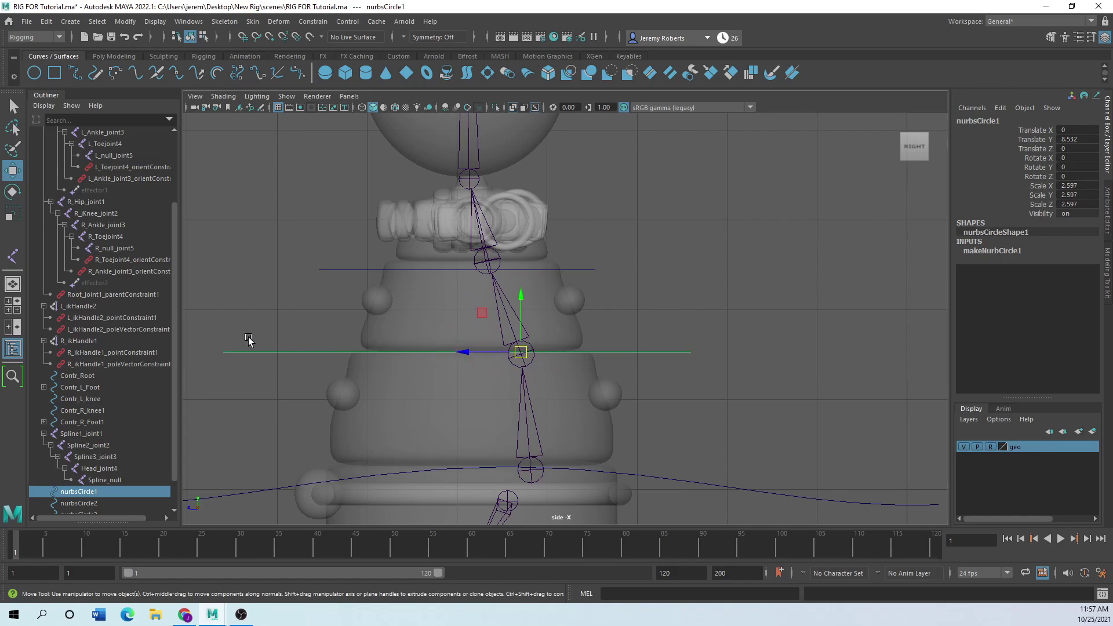
{"action": "left_click_drag", "start_coordinate": [520, 308], "coordinate": [522, 316]}
Raise the chest circle to about Y 9.54 and move its pivot onto the upper spine joint
{"action": "mouse_move", "coordinate": [288, 256]}
{"action": "left_mouse_down"}
{"action": "mouse_move", "coordinate": [323, 290]}
{"action": "mouse_move", "coordinate": [357, 291]}
{"action": "left_mouse_up"}
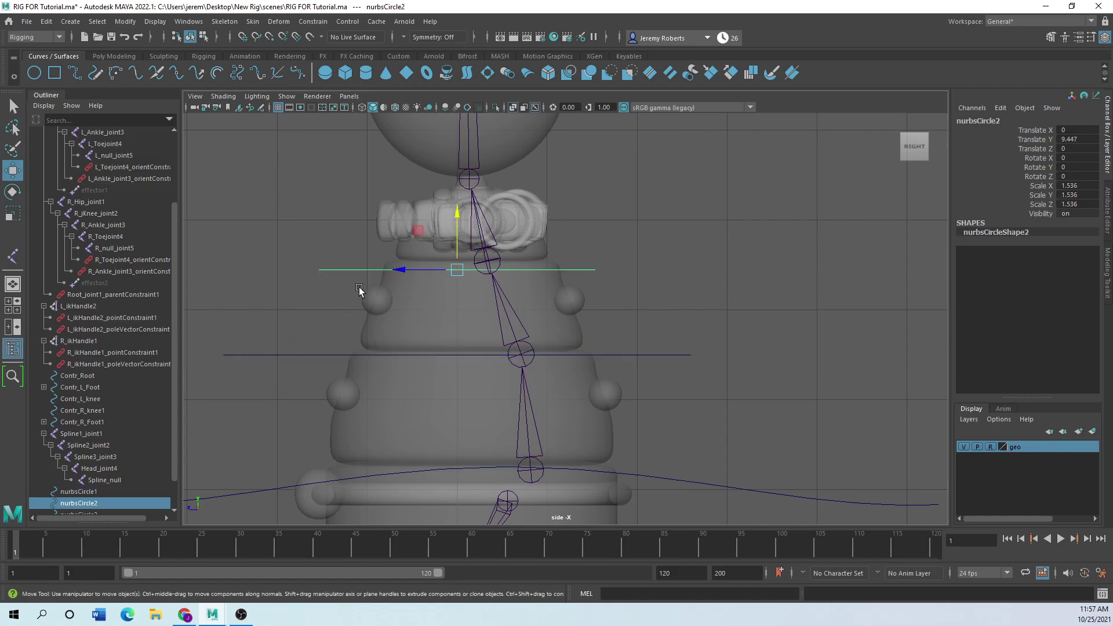
{"action": "left_click_drag", "start_coordinate": [457, 235], "coordinate": [457, 225]}
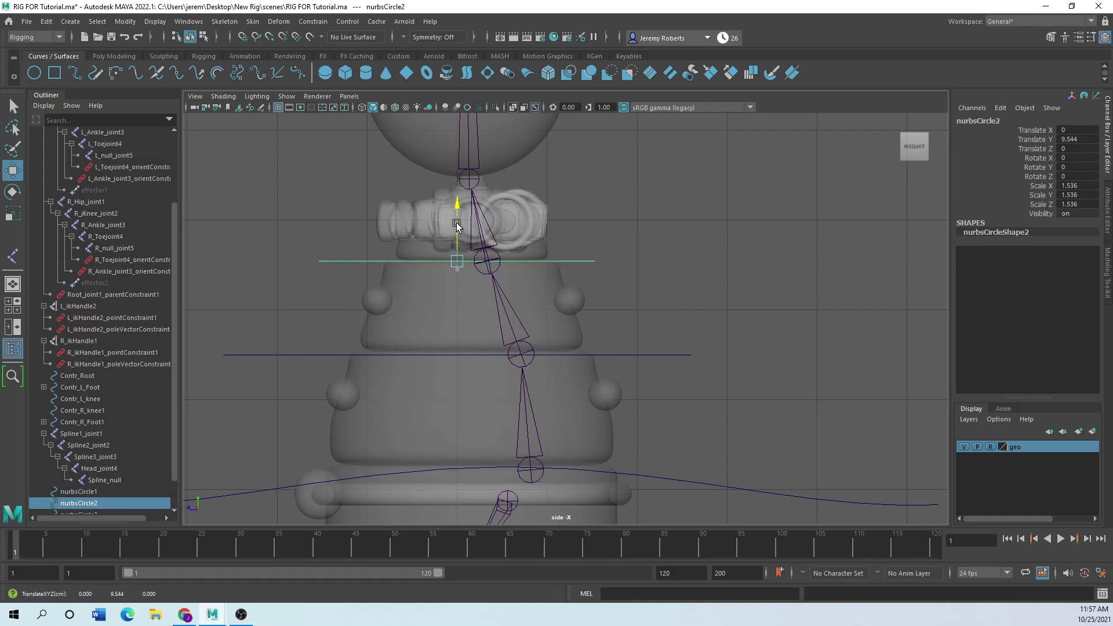
{"action": "key", "text": "d"}
{"action": "left_click_drag", "start_coordinate": [406, 264], "coordinate": [437, 263]}
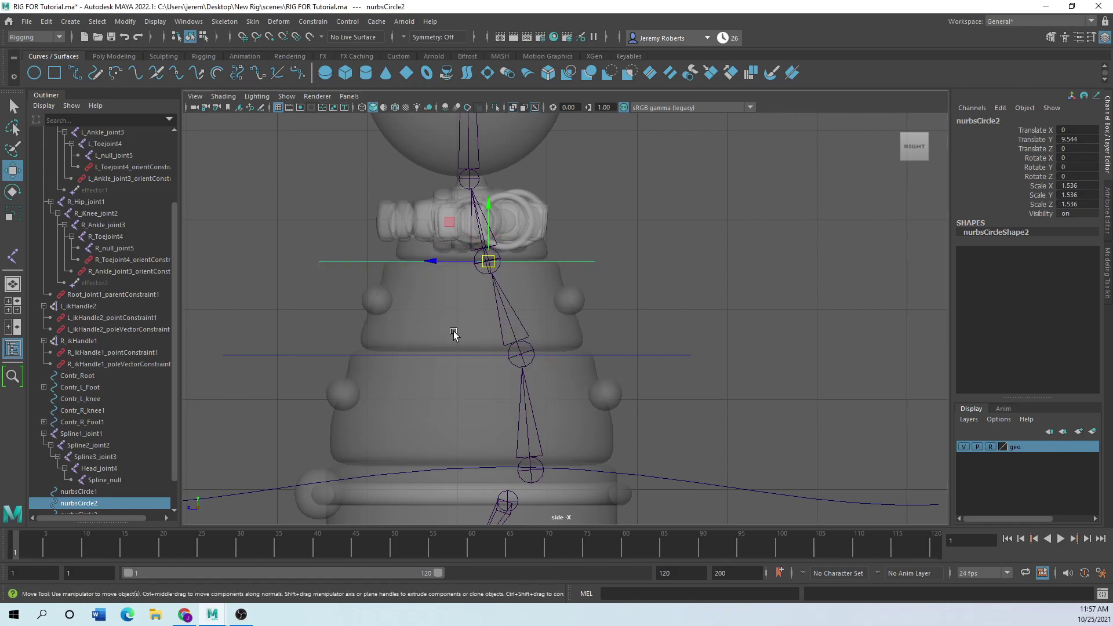
Check in the front view how the chest and lower torso circles' pivots line up with their spine joints
{"action": "key", "text": "space"}
{"action": "key", "text": "space"}
{"action": "scroll", "coordinate": [417, 311], "scroll_direction": "up", "scroll_amount": 5}
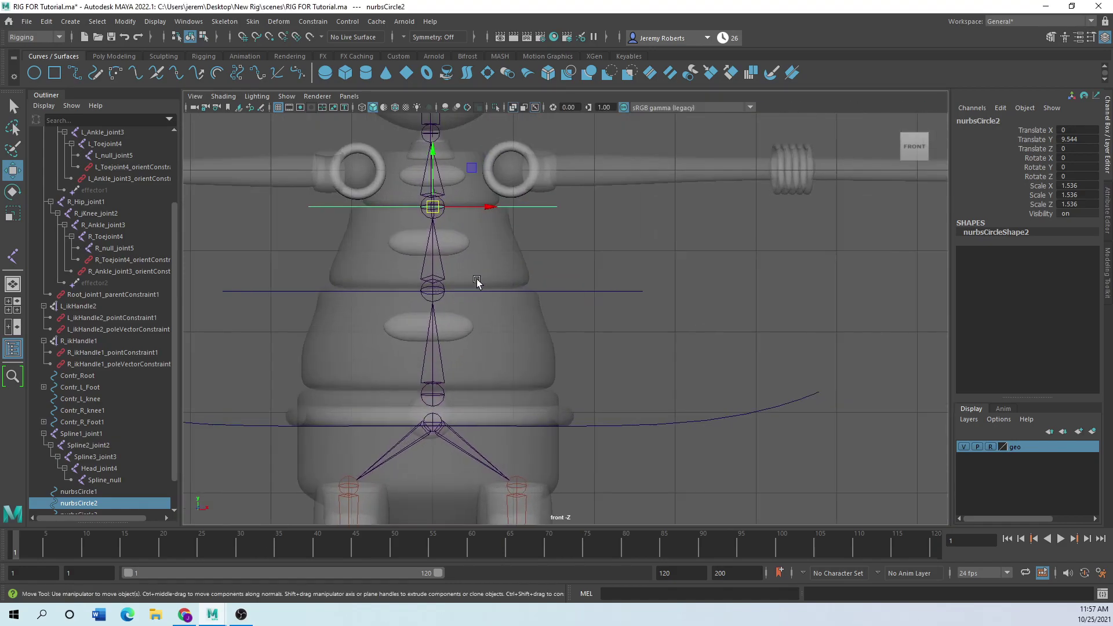
{"action": "scroll", "coordinate": [478, 280], "scroll_direction": "down", "scroll_amount": 3}
{"action": "scroll", "coordinate": [517, 428], "scroll_direction": "up", "scroll_amount": 6}
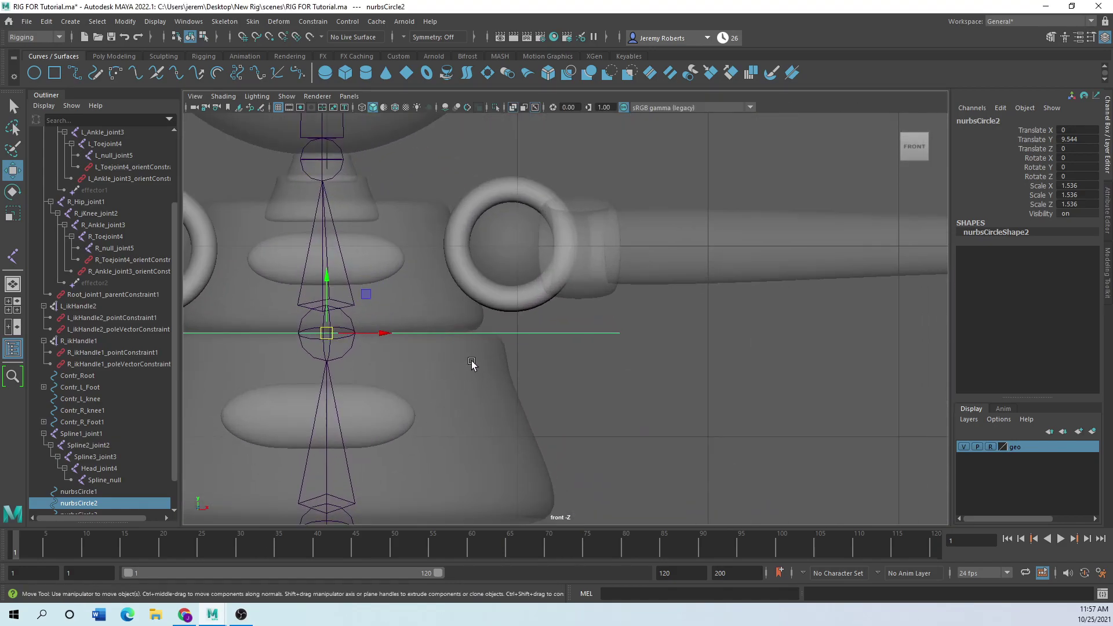
{"action": "middle_click_drag", "start_coordinate": [455, 365], "coordinate": [612, 343], "text": "alt"}
{"action": "scroll", "coordinate": [524, 333], "scroll_direction": "up", "scroll_amount": 2}
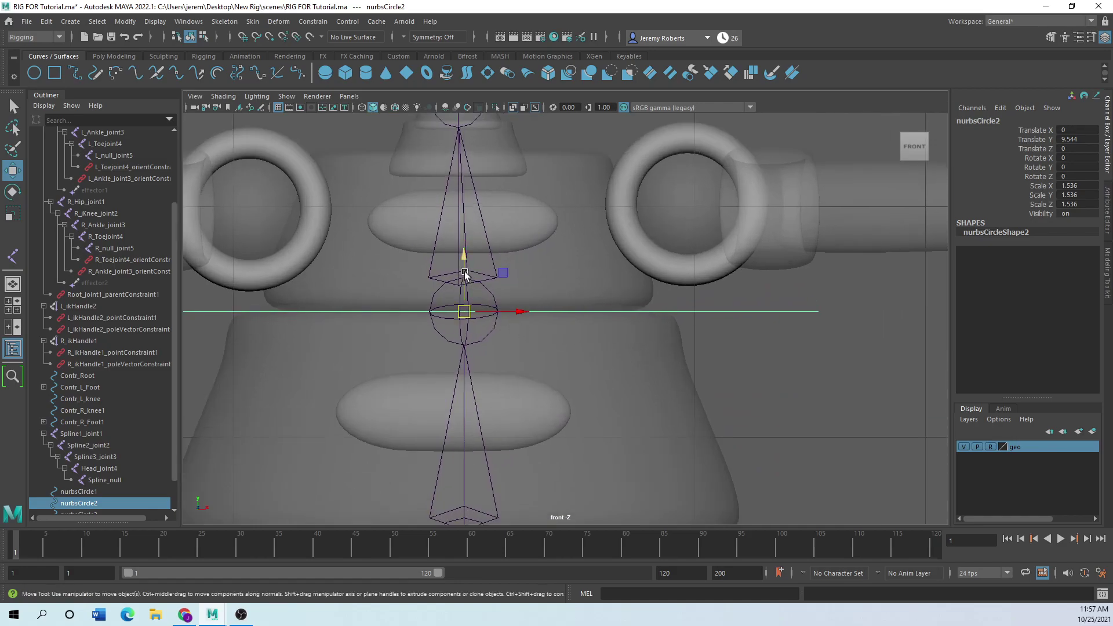
{"action": "scroll", "coordinate": [504, 398], "scroll_direction": "down", "scroll_amount": 5}
{"action": "middle_click_drag", "start_coordinate": [517, 410], "coordinate": [400, 367], "text": "alt"}
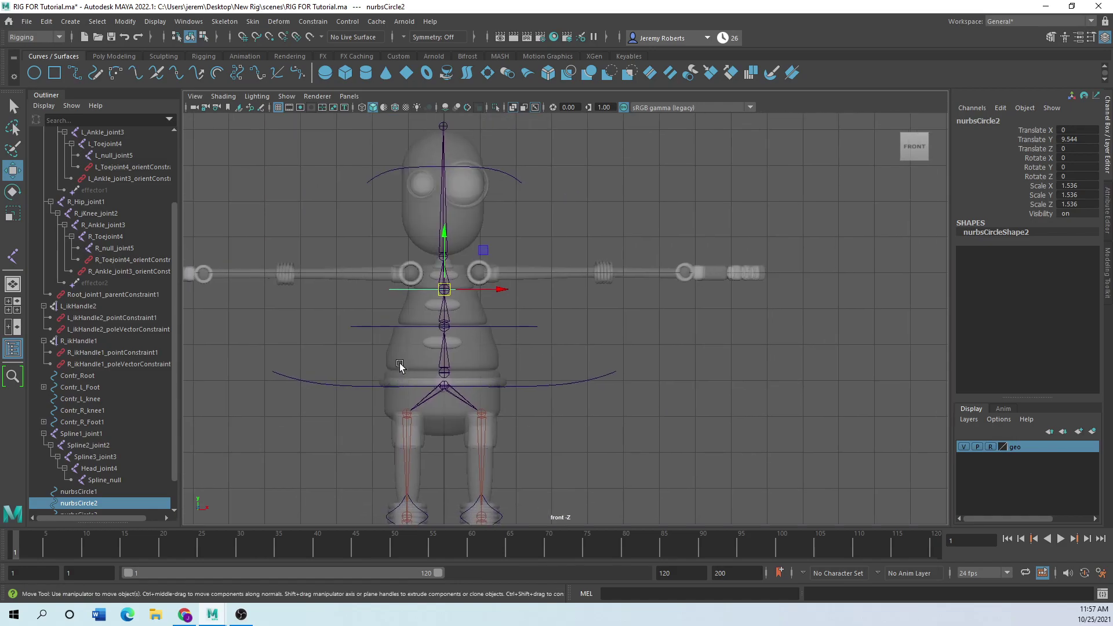
{"action": "scroll", "coordinate": [377, 342], "scroll_direction": "up", "scroll_amount": 8}
{"action": "middle_click_drag", "start_coordinate": [442, 329], "coordinate": [582, 336], "text": "alt"}
{"action": "scroll", "coordinate": [330, 377], "scroll_direction": "up", "scroll_amount": 2}
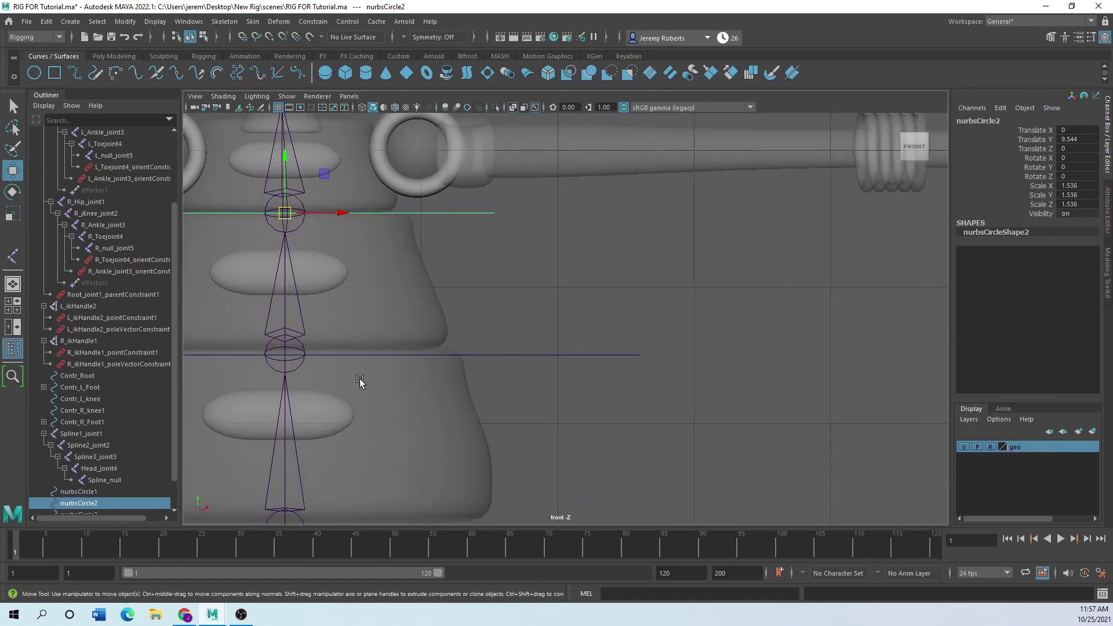
{"action": "middle_click_drag", "start_coordinate": [348, 384], "coordinate": [590, 352], "text": "alt"}
{"action": "left_click", "coordinate": [741, 333]}
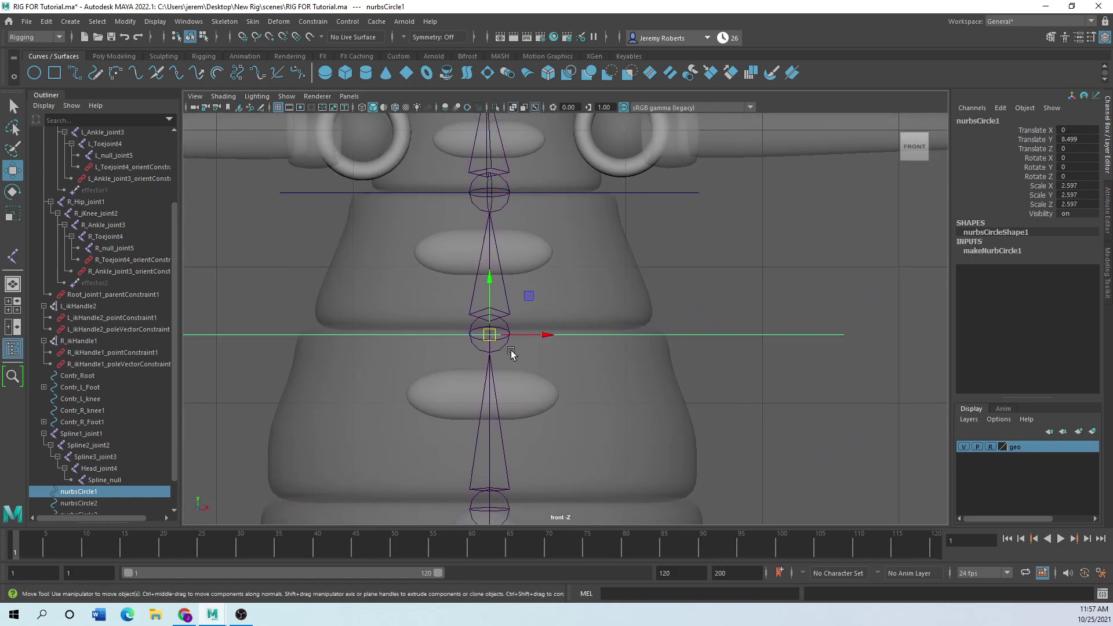
Move the head circle's pivot down onto the joint at the base of the head
{"action": "scroll", "coordinate": [511, 354], "scroll_direction": "down", "scroll_amount": 8}
{"action": "middle_click_drag", "start_coordinate": [562, 279], "coordinate": [464, 423], "text": "alt"}
{"action": "scroll", "coordinate": [475, 368], "scroll_direction": "up", "scroll_amount": 5}
{"action": "middle_click_drag", "start_coordinate": [475, 366], "coordinate": [527, 375], "text": "alt"}
{"action": "scroll", "coordinate": [515, 302], "scroll_direction": "up", "scroll_amount": 3}
{"action": "scroll", "coordinate": [522, 380], "scroll_direction": "up", "scroll_amount": 2}
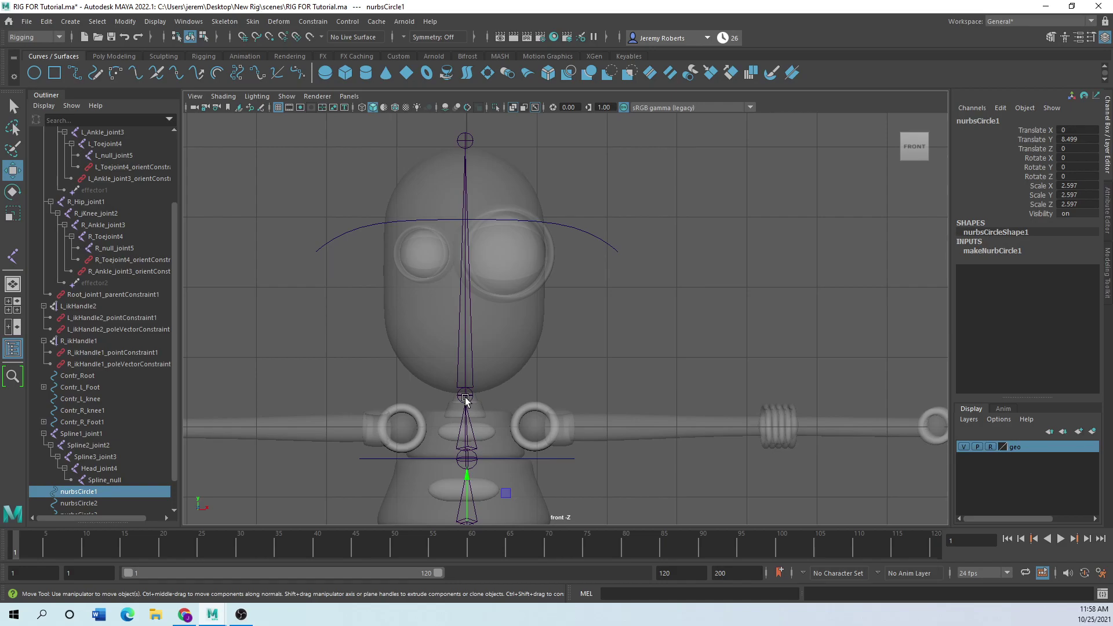
{"action": "left_click_drag", "start_coordinate": [682, 185], "coordinate": [593, 314]}
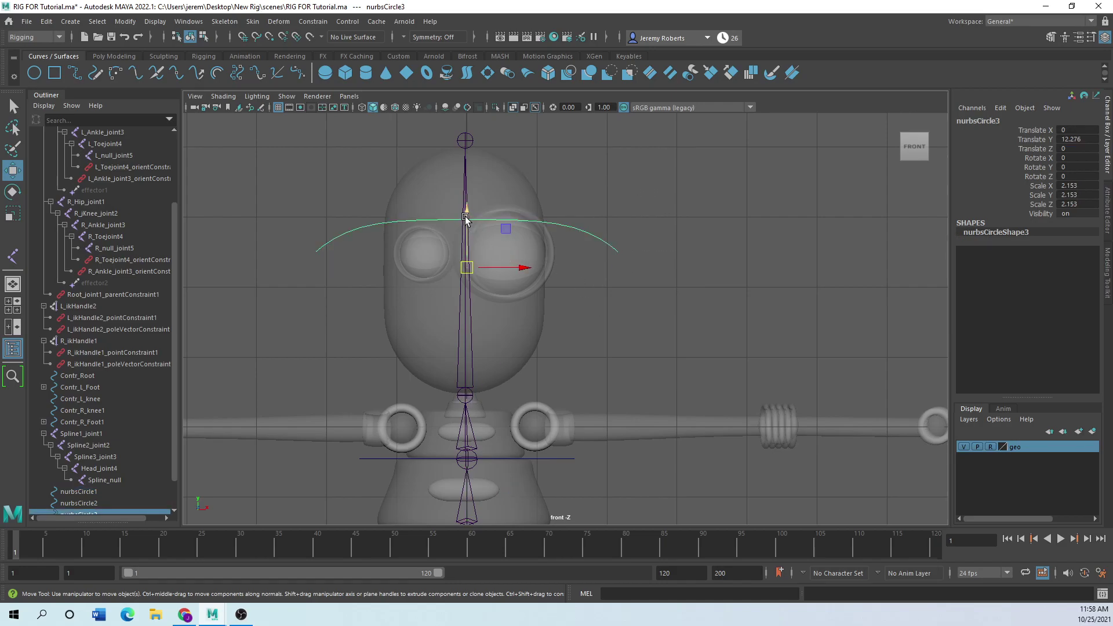
{"action": "key", "text": "d"}
{"action": "left_click_drag", "start_coordinate": [466, 217], "coordinate": [453, 347]}
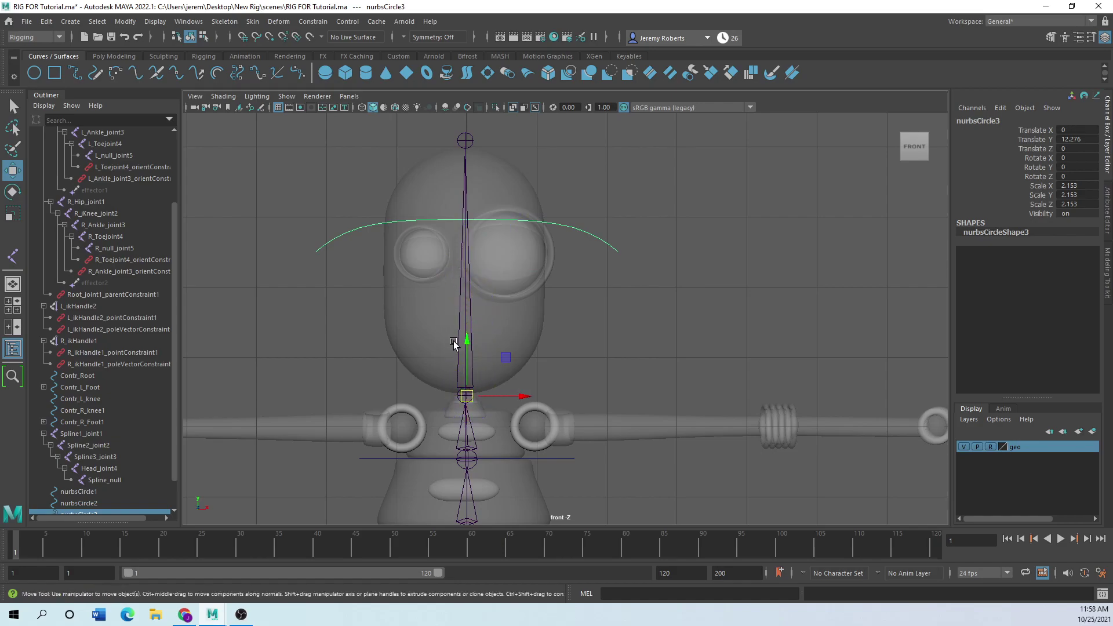
Undo the latest stray pivot changes on the head circle
{"action": "key", "text": "f"}
{"action": "scroll", "coordinate": [557, 373], "scroll_direction": "down", "scroll_amount": 5}
{"action": "key", "text": "ctrl+z"}
{"action": "key", "text": "ctrl+z"}
{"action": "key", "text": "ctrl+z"}
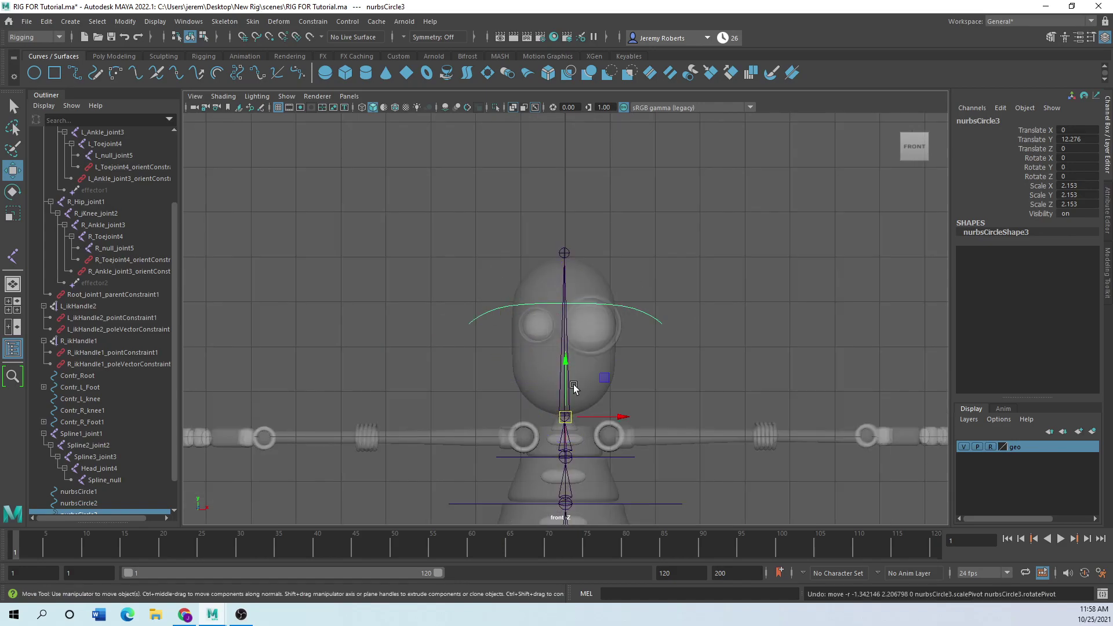
Shift the head circle to about X -0.024 so its pivot centres on the head's base joint in the front view
{"action": "middle_click_drag", "start_coordinate": [527, 407], "coordinate": [408, 287], "text": "alt"}
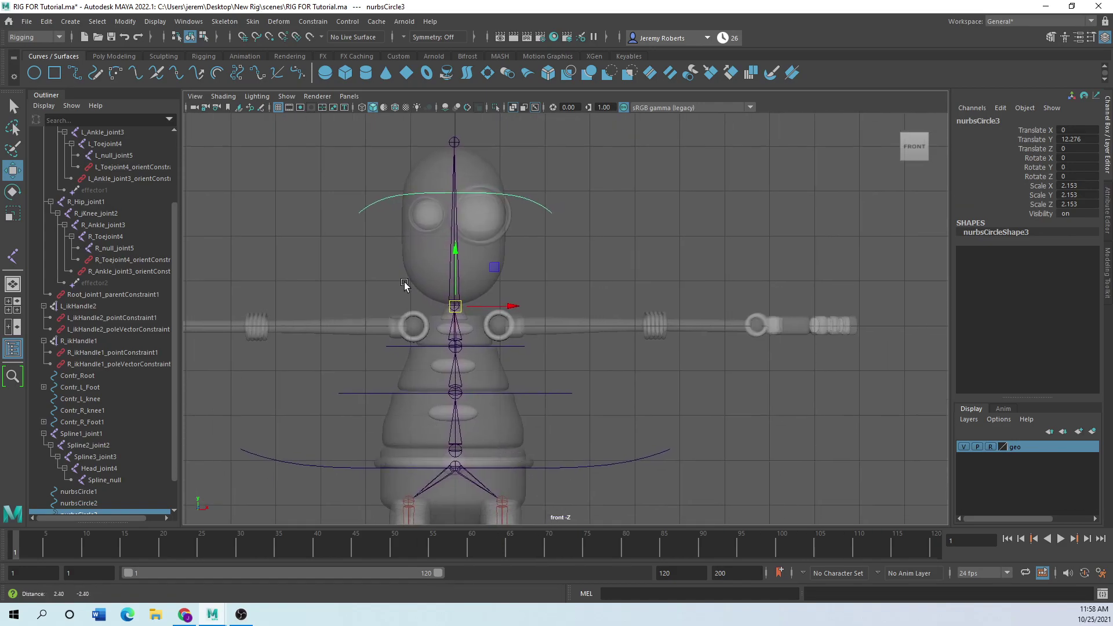
{"action": "scroll", "coordinate": [406, 301], "scroll_direction": "up", "scroll_amount": 5}
{"action": "middle_click_drag", "start_coordinate": [487, 316], "coordinate": [616, 325], "text": "alt"}
{"action": "middle_click_drag", "start_coordinate": [360, 299], "coordinate": [534, 353], "text": "alt"}
{"action": "scroll", "coordinate": [540, 355], "scroll_direction": "up", "scroll_amount": 5}
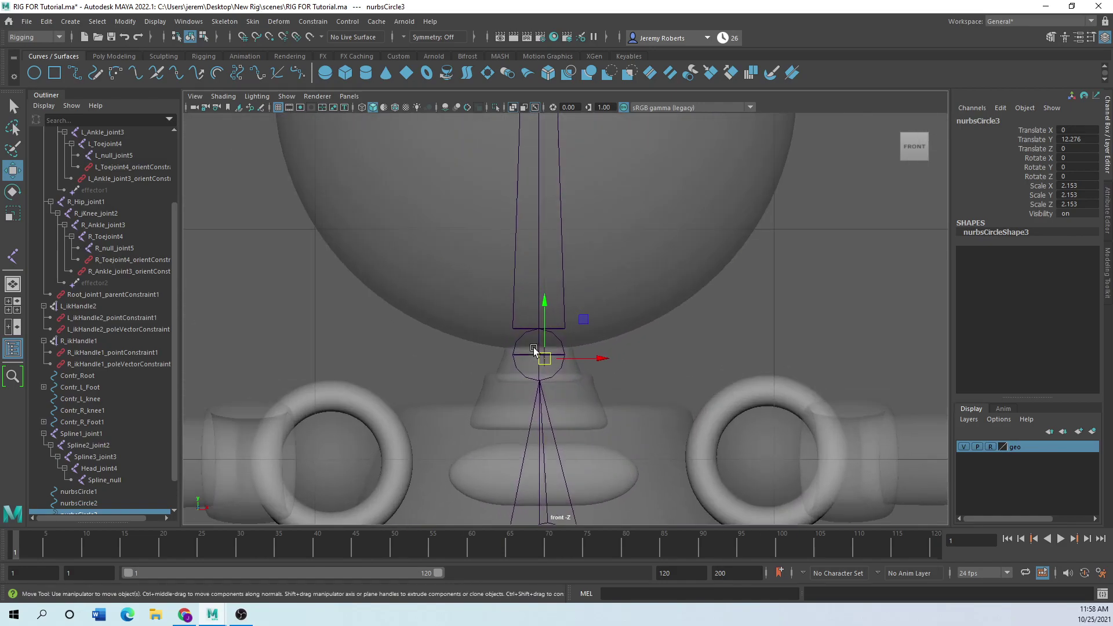
{"action": "left_click_drag", "start_coordinate": [583, 376], "coordinate": [578, 377]}
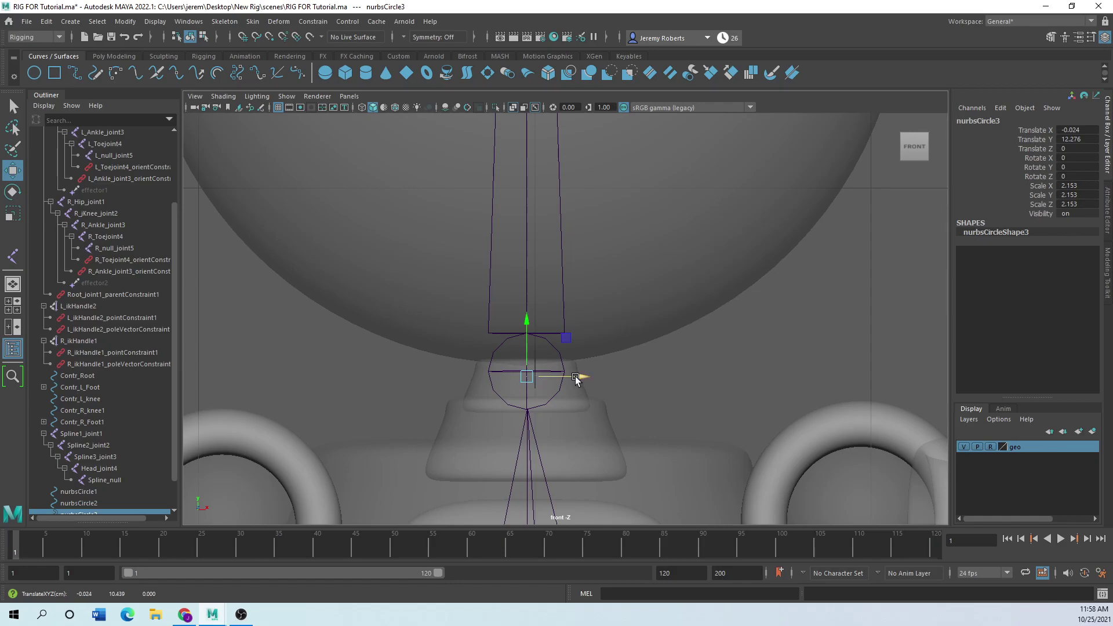
In the side view, shift the head circle to about Z -0.1 so its pivot sits on the head's base joint, and deselect it
{"action": "scroll", "coordinate": [583, 371], "scroll_direction": "down", "scroll_amount": 10}
{"action": "key", "text": "space"}
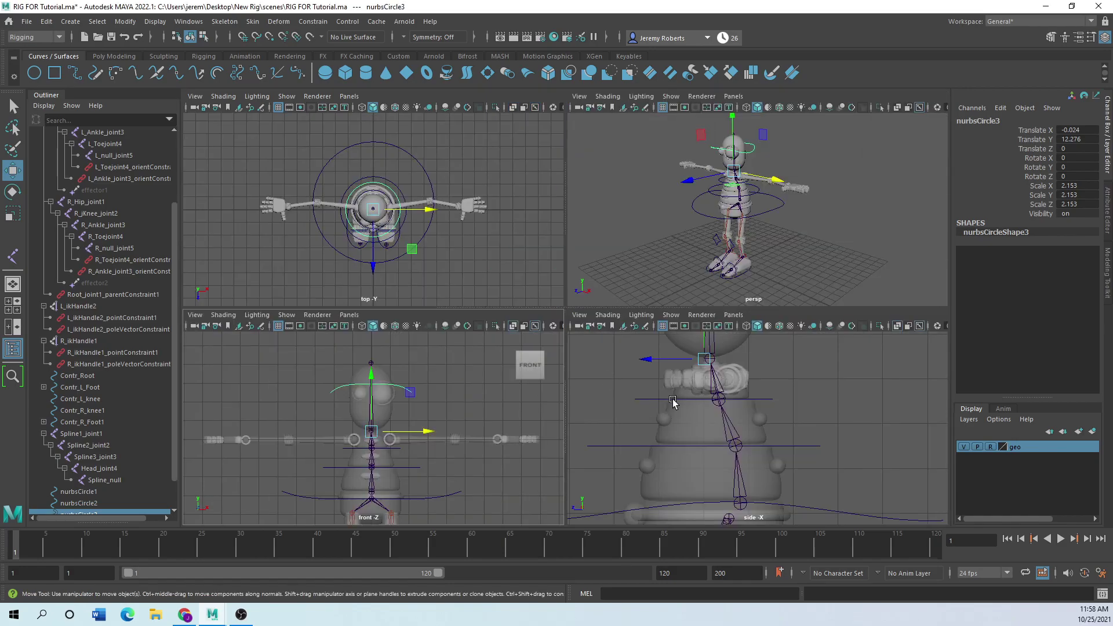
{"action": "key", "text": "space"}
{"action": "scroll", "coordinate": [483, 213], "scroll_direction": "down", "scroll_amount": 5}
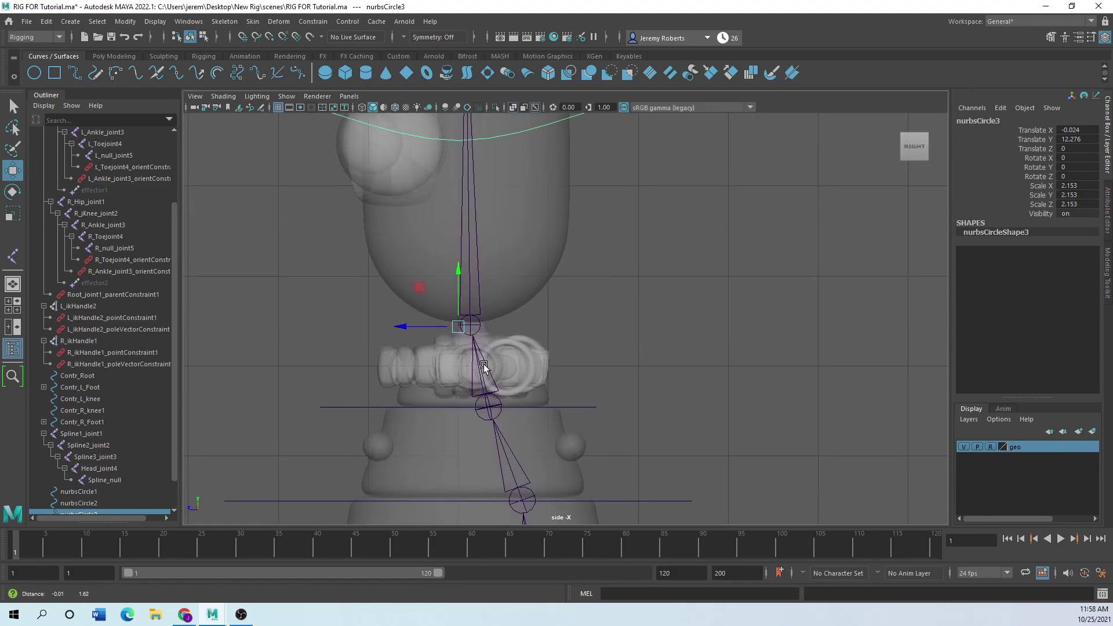
{"action": "left_click_drag", "start_coordinate": [463, 323], "coordinate": [468, 328]}
{"action": "left_click", "coordinate": [600, 311]}
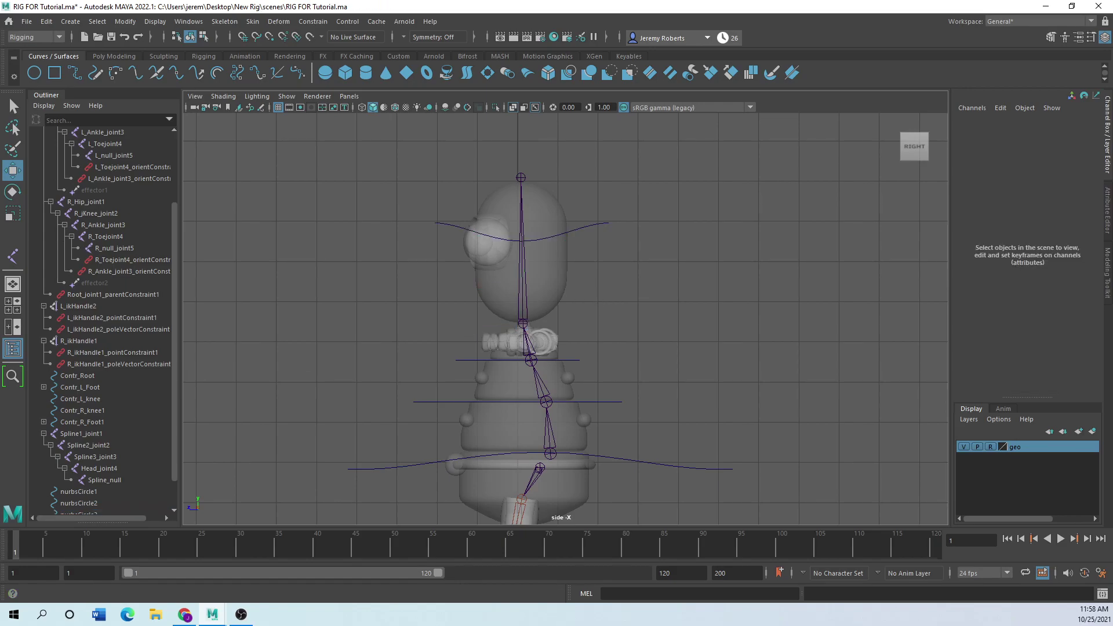
Examine the pivot placement of the head, chest and lower torso circles in the side and perspective views
{"action": "scroll", "coordinate": [513, 313], "scroll_direction": "up", "scroll_amount": 2}
{"action": "left_click_drag", "start_coordinate": [612, 186], "coordinate": [594, 272]}
{"action": "left_click_drag", "start_coordinate": [590, 362], "coordinate": [601, 446]}
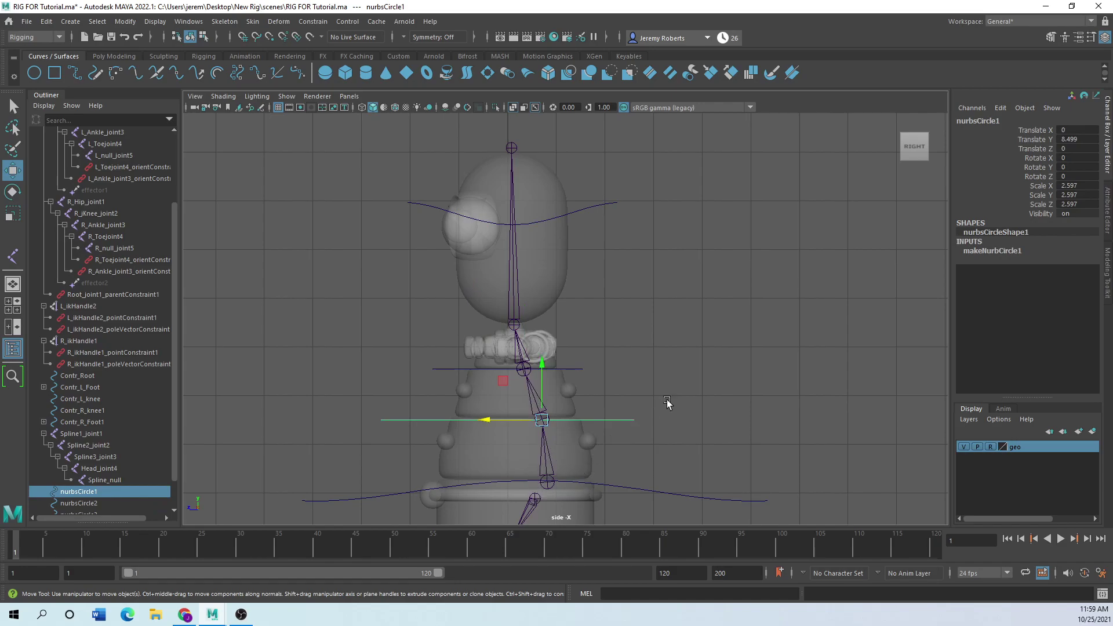
{"action": "middle_click_drag", "start_coordinate": [577, 385], "coordinate": [467, 383], "text": "alt"}
{"action": "key", "text": "space"}
{"action": "key", "text": "space"}
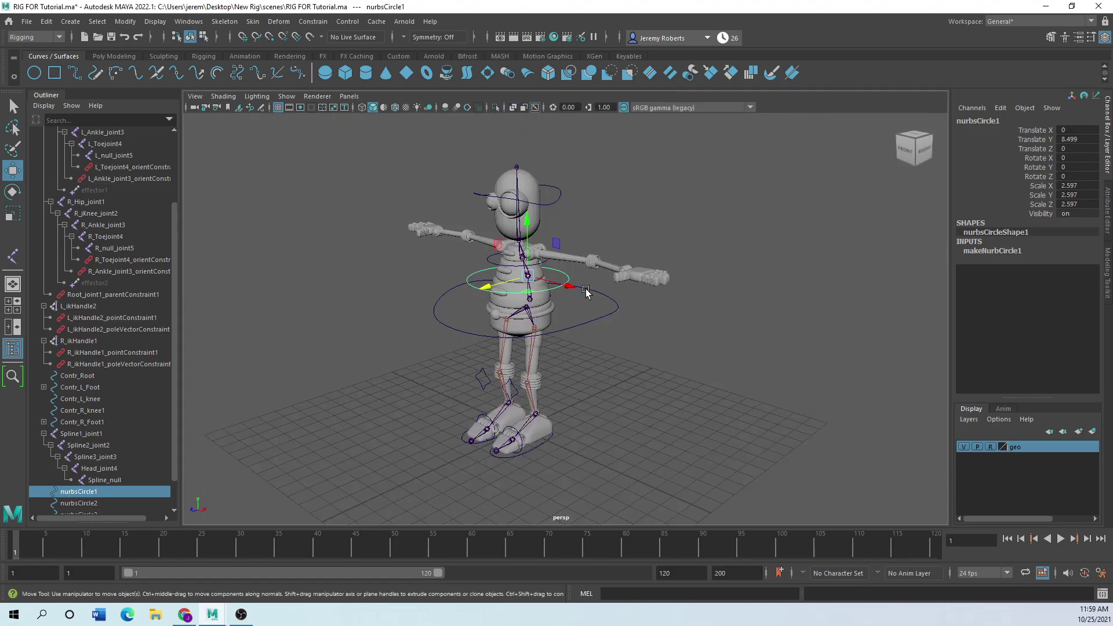
{"action": "left_click_drag", "start_coordinate": [448, 341], "coordinate": [458, 299], "text": "alt"}
{"action": "middle_click_drag", "start_coordinate": [455, 305], "coordinate": [405, 429], "text": "alt"}
{"action": "scroll", "coordinate": [501, 337], "scroll_direction": "up", "scroll_amount": 4}
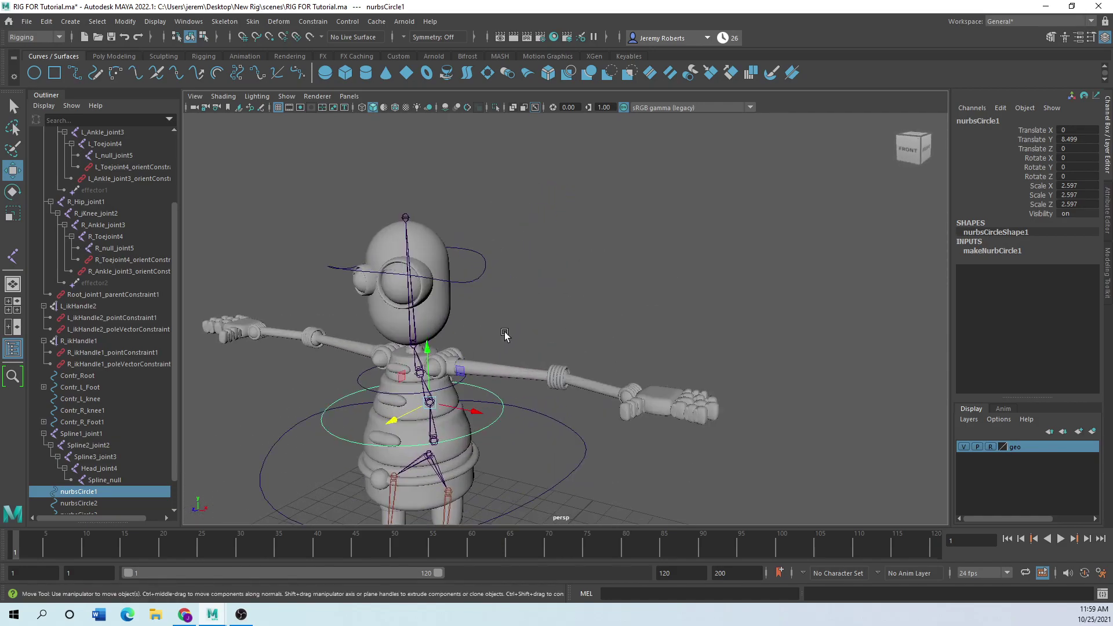
{"action": "left_click", "coordinate": [481, 281]}
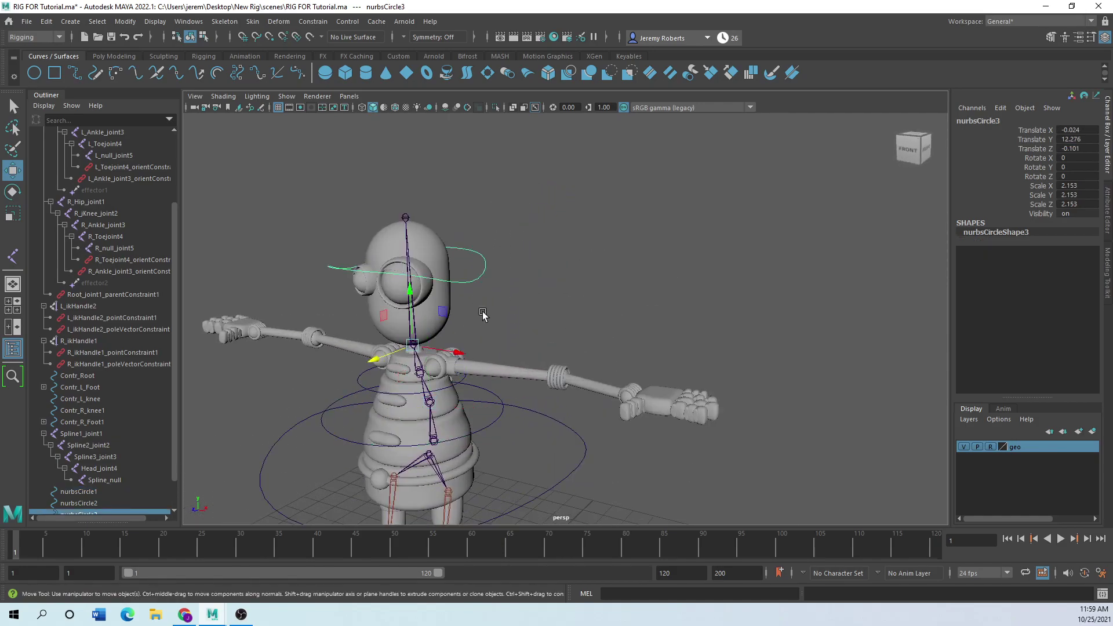
{"action": "left_click", "coordinate": [363, 388]}
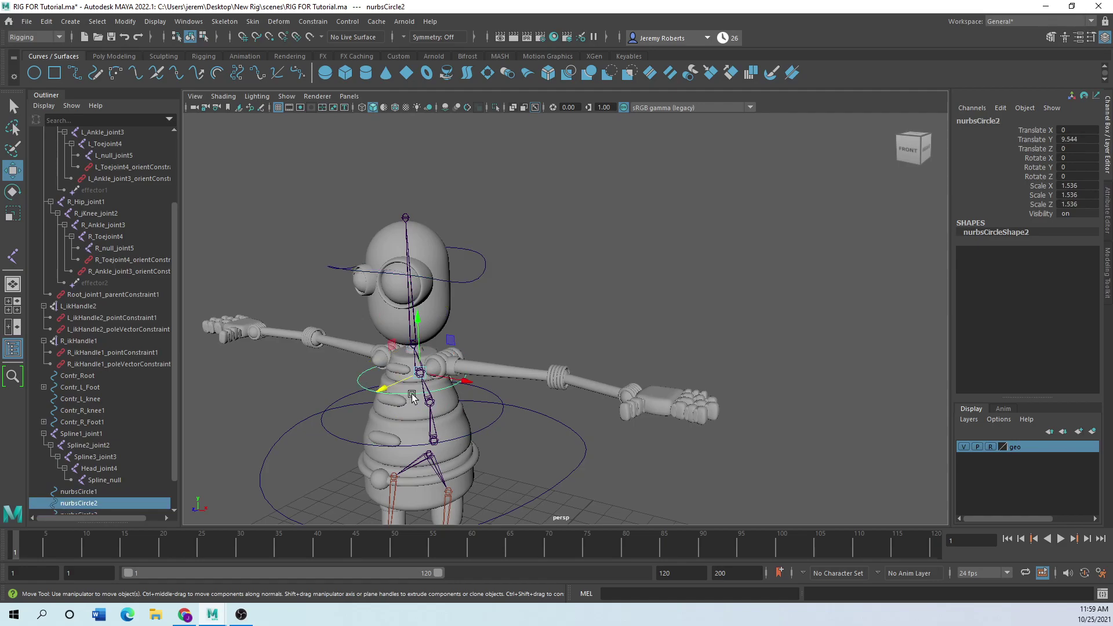
In the front view, lower the chest circle's outer control vertices on both sides to about Y 9.2 so the curve arches in the middle
{"action": "key", "text": "space"}
{"action": "key", "text": "space"}
{"action": "scroll", "coordinate": [529, 390], "scroll_direction": "up", "scroll_amount": 8}
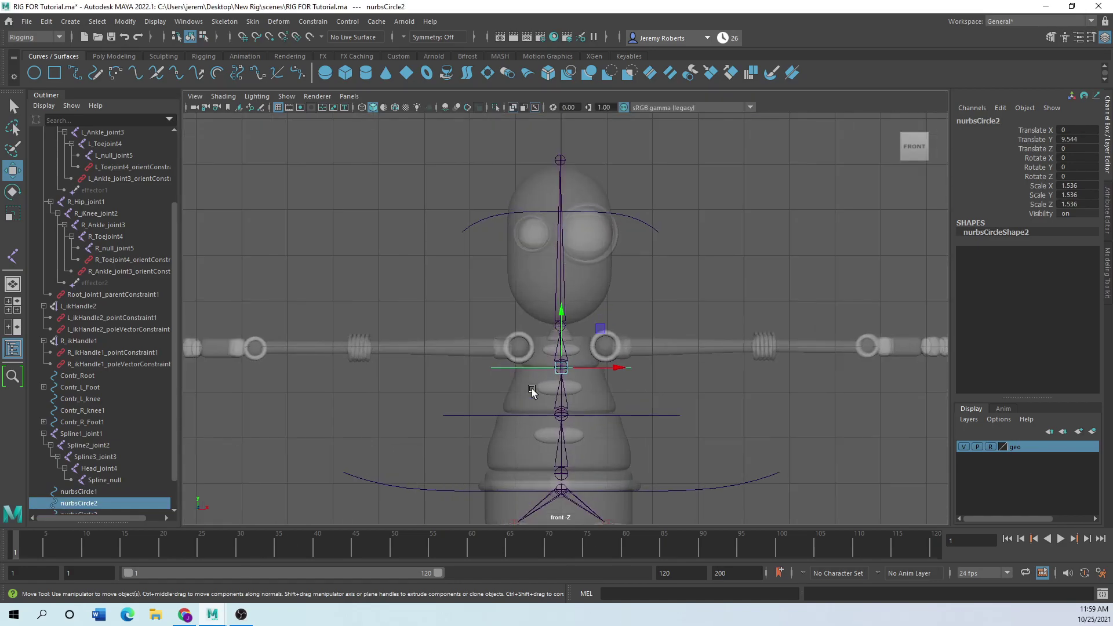
{"action": "middle_click_drag", "start_coordinate": [592, 425], "coordinate": [535, 338], "text": "alt"}
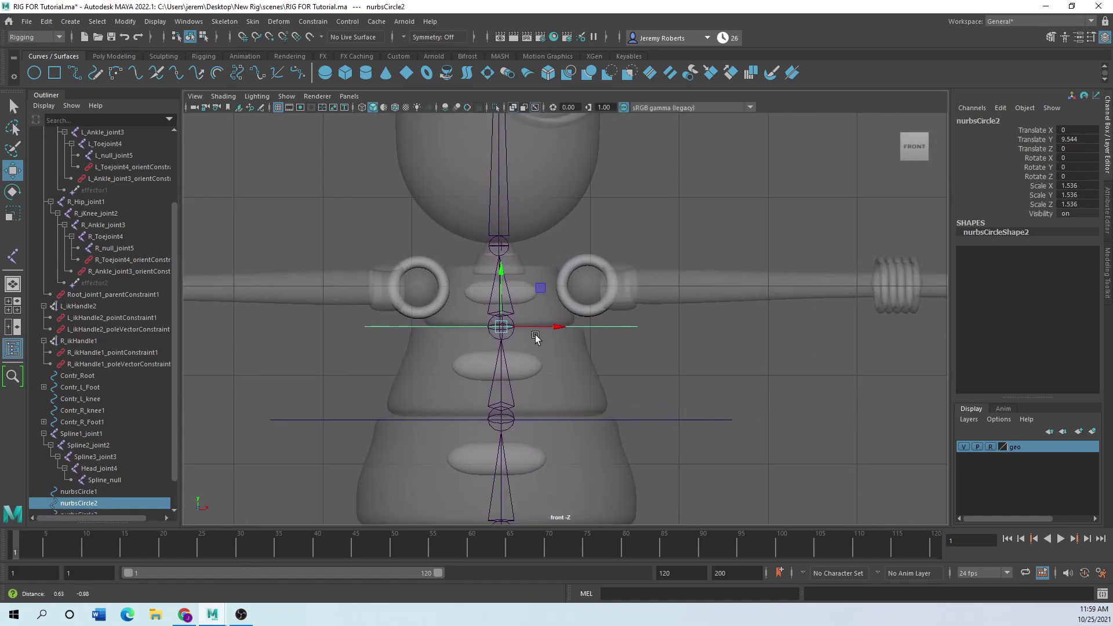
{"action": "right_click", "coordinate": [371, 329]}
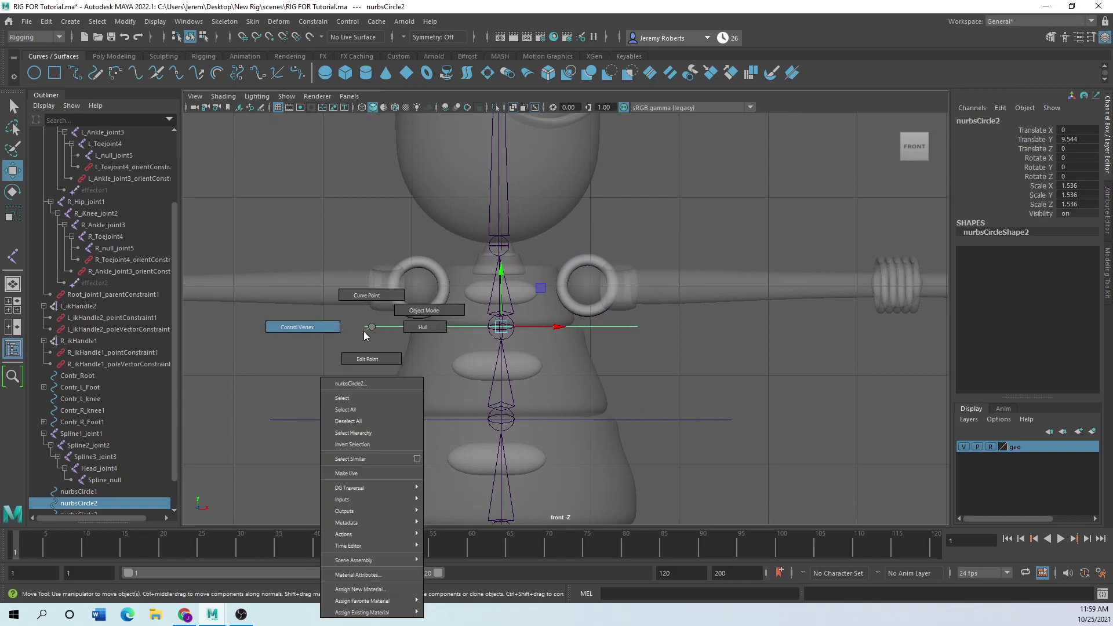
{"action": "left_click", "coordinate": [309, 327]}
{"action": "left_click_drag", "start_coordinate": [332, 315], "coordinate": [407, 352]}
{"action": "left_click_drag", "start_coordinate": [663, 313], "coordinate": [585, 355], "text": "shift"}
{"action": "left_click_drag", "start_coordinate": [498, 277], "coordinate": [497, 303]}
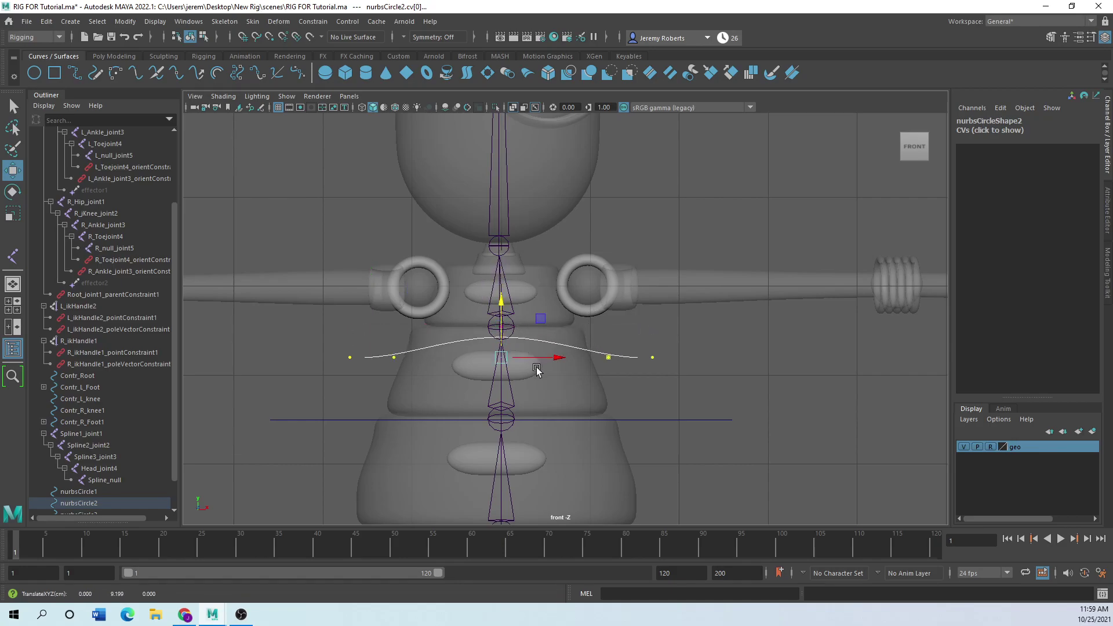
Return the chest circle to object mode in the perspective view and clear the selection
{"action": "key", "text": "space"}
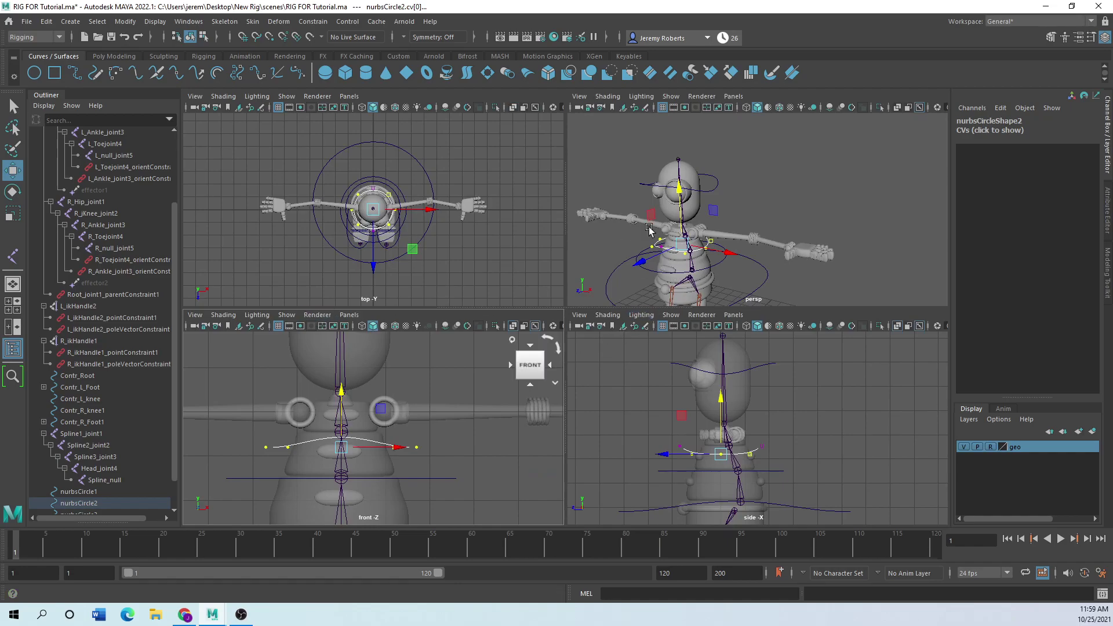
{"action": "right_click", "coordinate": [666, 249]}
{"action": "left_click", "coordinate": [668, 252]}
{"action": "right_click_drag", "start_coordinate": [670, 240], "coordinate": [710, 225]}
{"action": "key", "text": "space"}
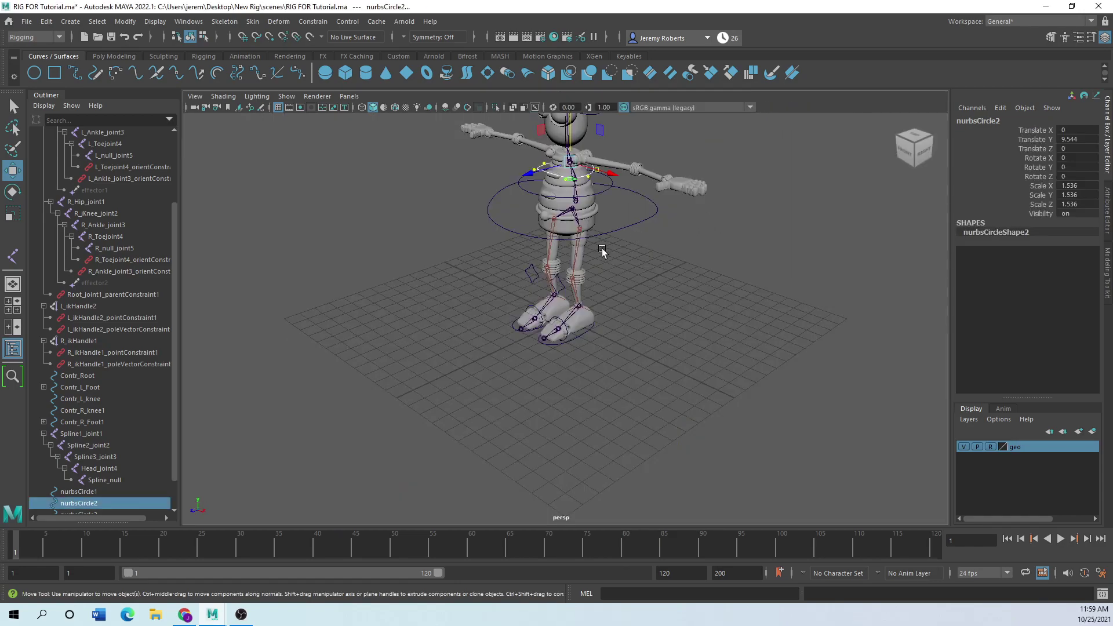
{"action": "right_click", "coordinate": [508, 227]}
{"action": "left_click", "coordinate": [435, 216]}
Select the head, chest and lower torso control circles together and delete their construction history
{"action": "scroll", "coordinate": [511, 215], "scroll_direction": "up", "scroll_amount": 4}
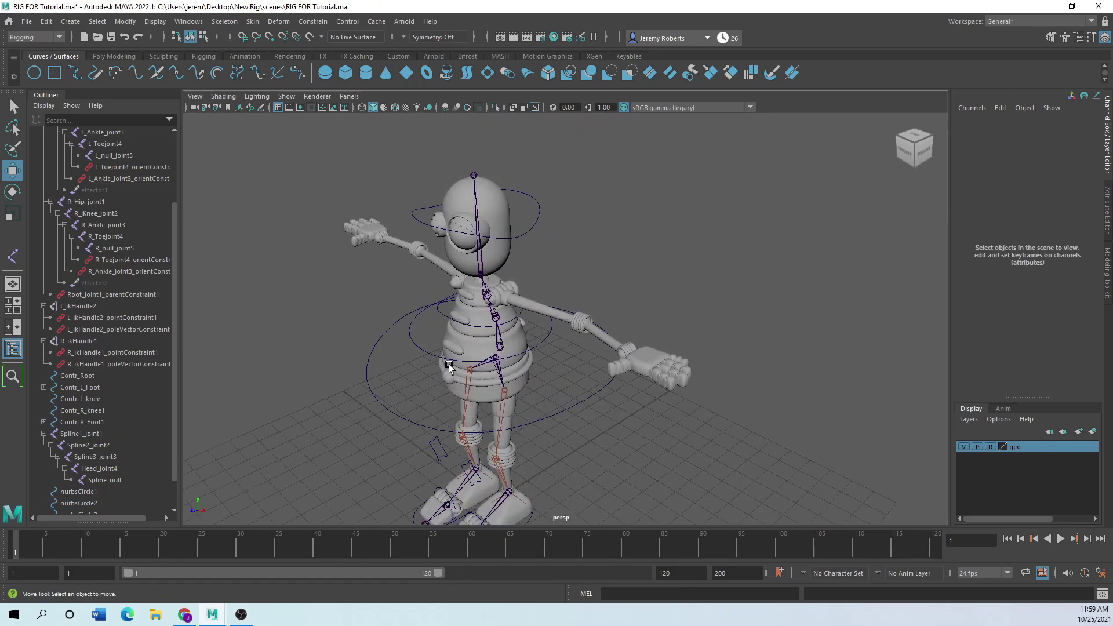
{"action": "left_click", "coordinate": [529, 246]}
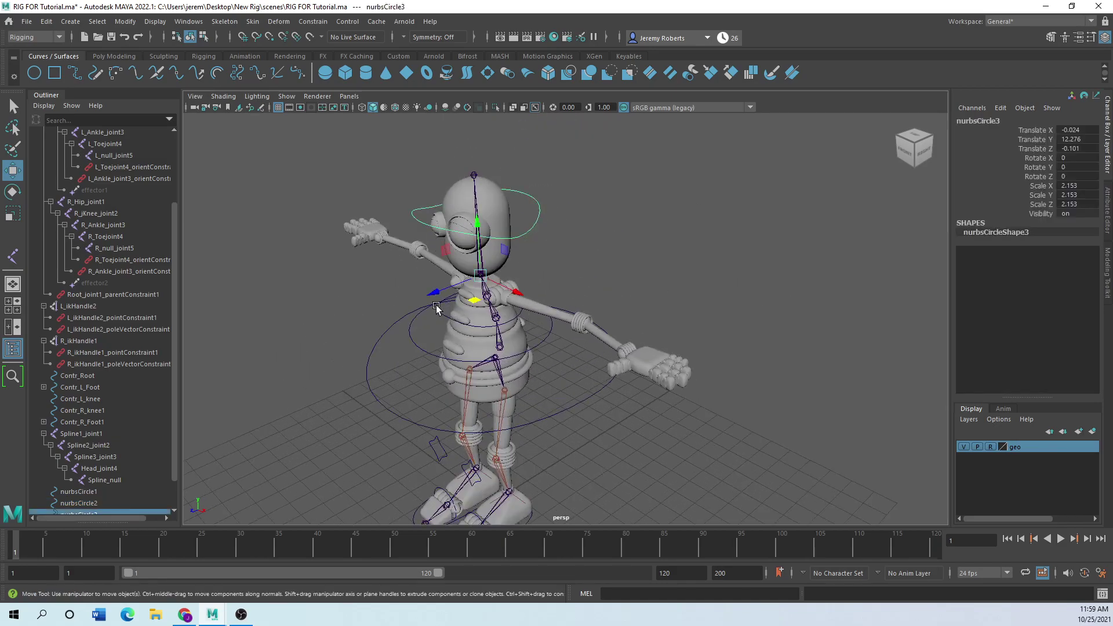
{"action": "left_click", "coordinate": [439, 319]}
{"action": "left_click", "coordinate": [413, 355], "text": "shift"}
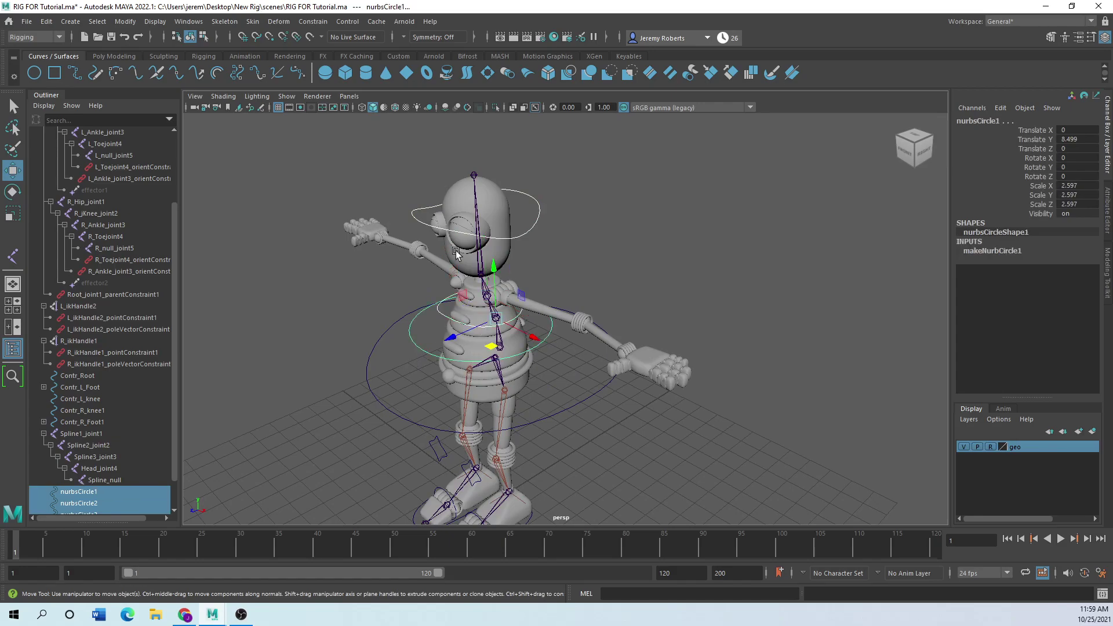
{"action": "left_click", "coordinate": [47, 22]}
{"action": "mouse_move", "coordinate": [100, 162]}
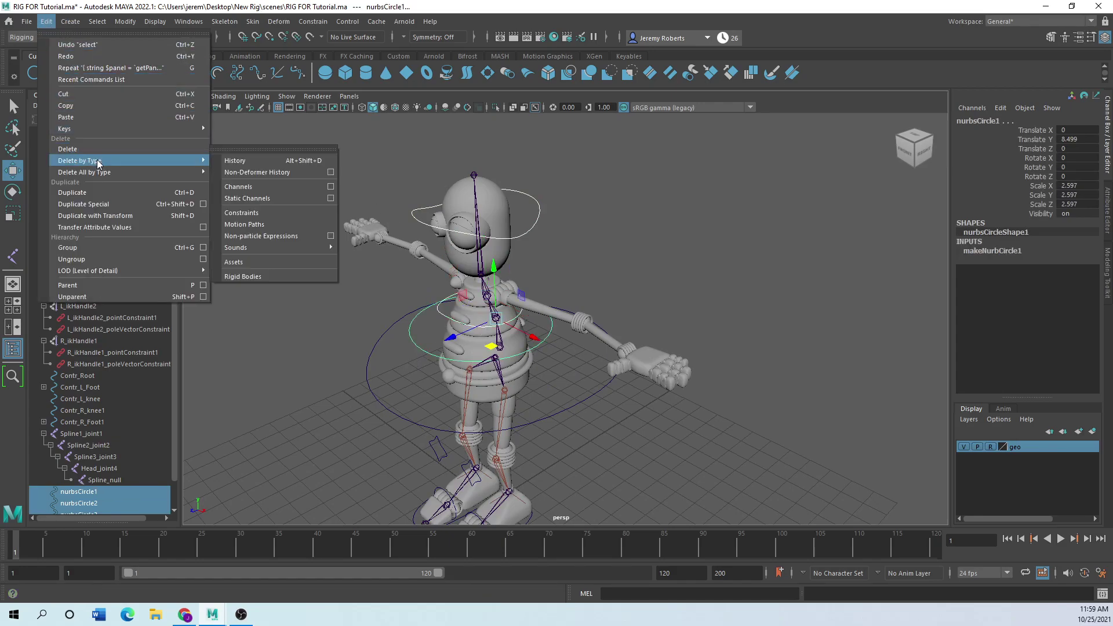
{"action": "left_click", "coordinate": [242, 166]}
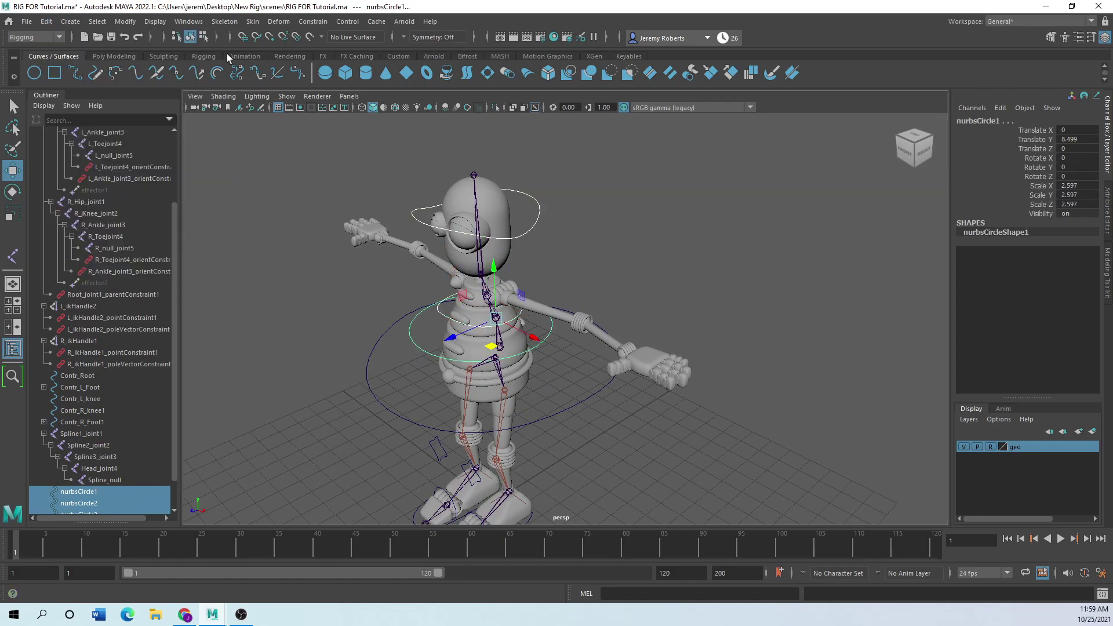
Freeze the transformations of the three control circles, leaving only nurbsCircle1 selected
{"action": "left_click", "coordinate": [125, 22]}
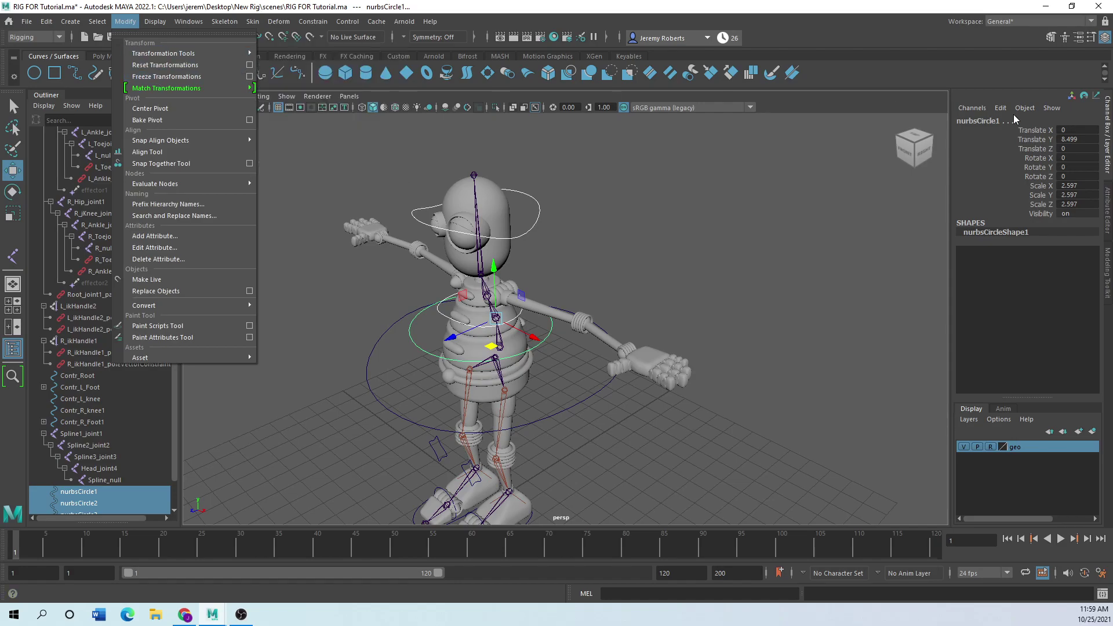
{"action": "left_click", "coordinate": [203, 77]}
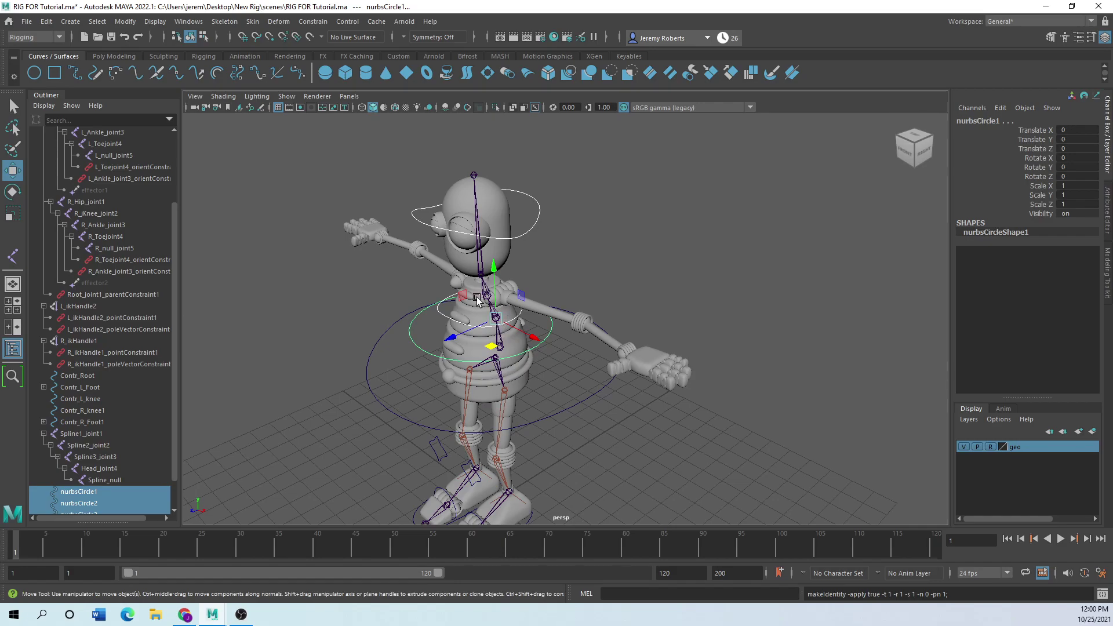
{"action": "scroll", "coordinate": [123, 454], "scroll_direction": "down", "scroll_amount": 1}
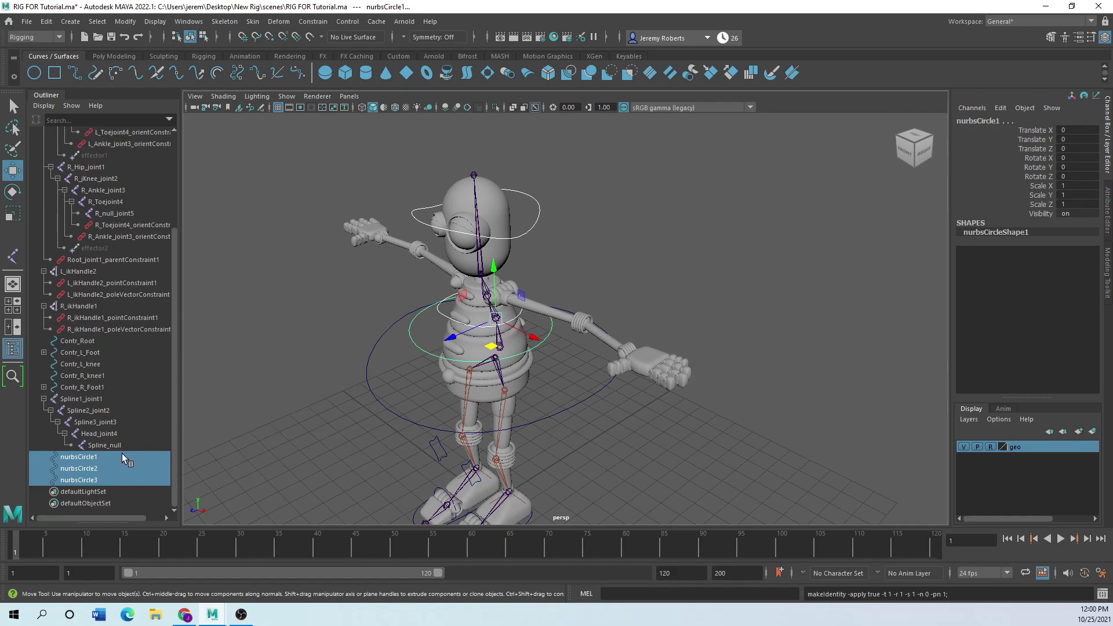
{"action": "left_click", "coordinate": [74, 460]}
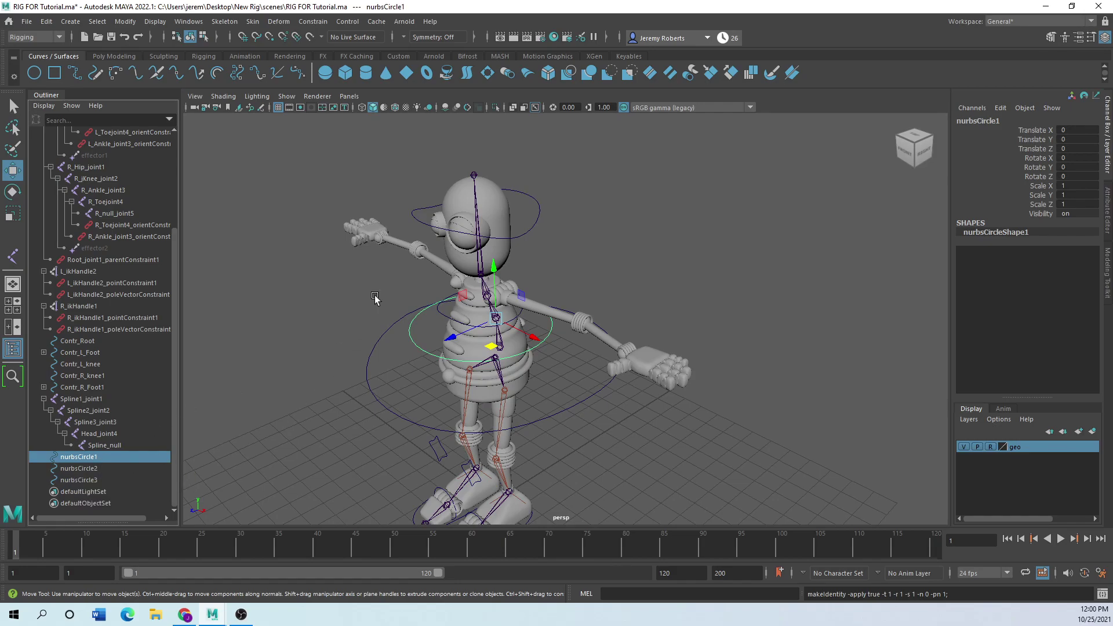
Parent-constrain Head_joint4 to the head circle with Maintain offset on and all translate and rotate axes constrained
{"action": "left_click_drag", "start_coordinate": [559, 190], "coordinate": [528, 249]}
{"action": "scroll", "coordinate": [466, 265], "scroll_direction": "up", "scroll_amount": 3}
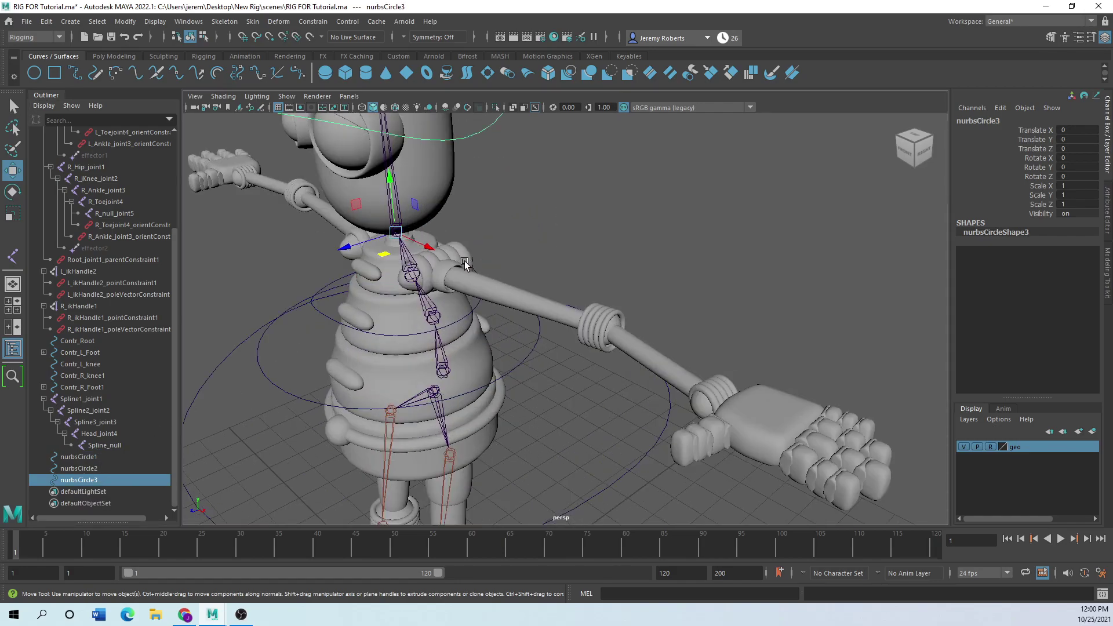
{"action": "middle_click_drag", "start_coordinate": [475, 218], "coordinate": [549, 296], "text": "alt"}
{"action": "scroll", "coordinate": [535, 320], "scroll_direction": "up", "scroll_amount": 4}
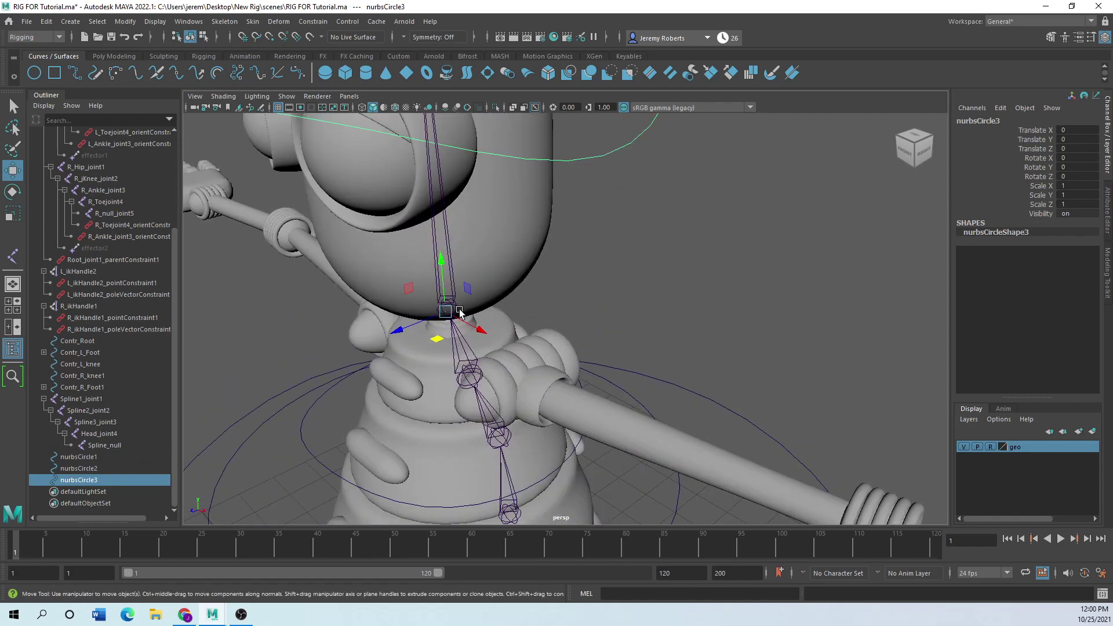
{"action": "scroll", "coordinate": [447, 322], "scroll_direction": "up", "scroll_amount": 3}
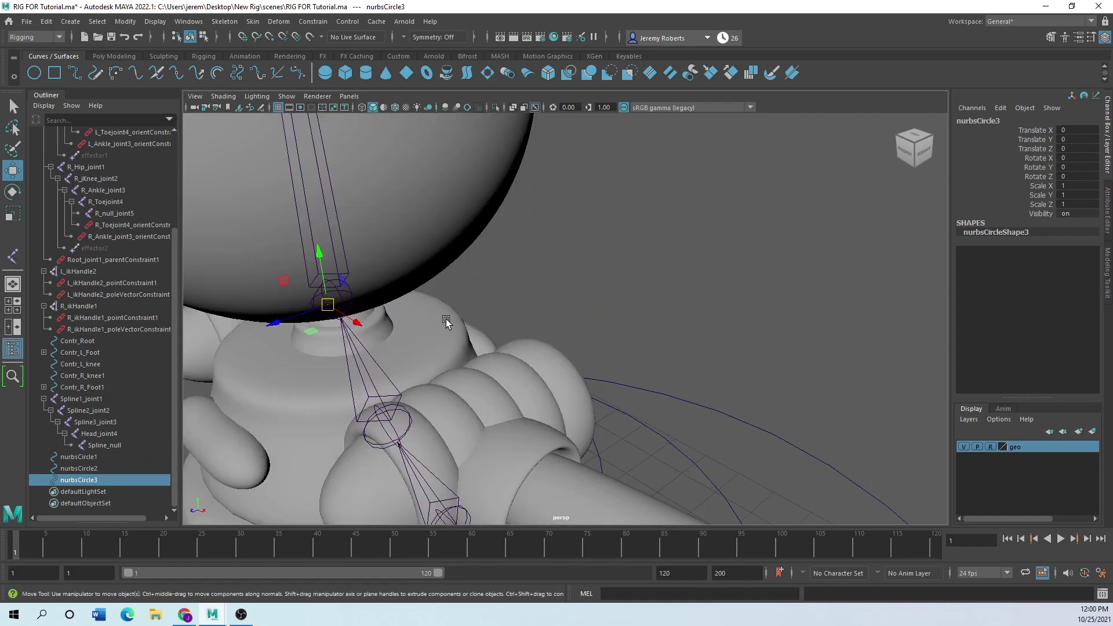
{"action": "left_click", "coordinate": [350, 296], "text": "shift"}
{"action": "scroll", "coordinate": [349, 296], "scroll_direction": "down", "scroll_amount": 5}
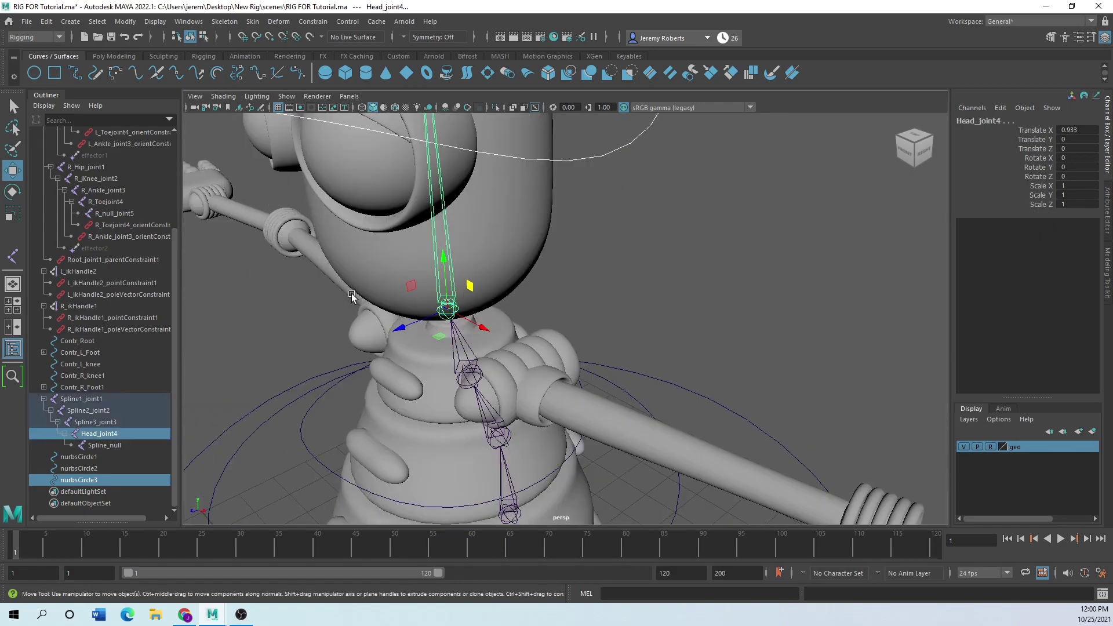
{"action": "left_click", "coordinate": [313, 21]}
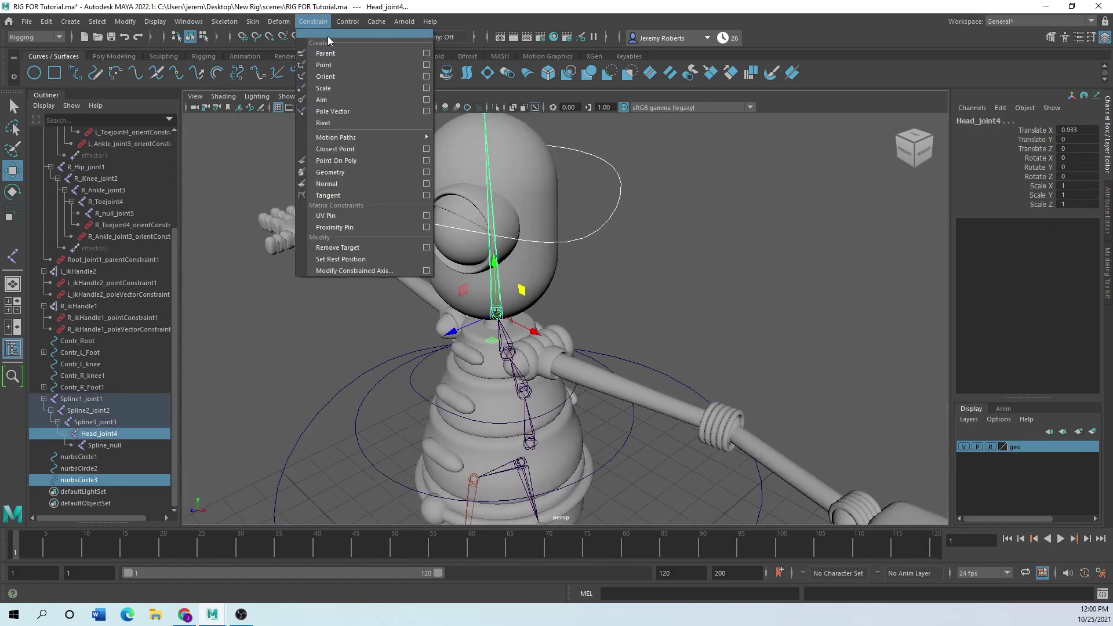
{"action": "left_click", "coordinate": [427, 53]}
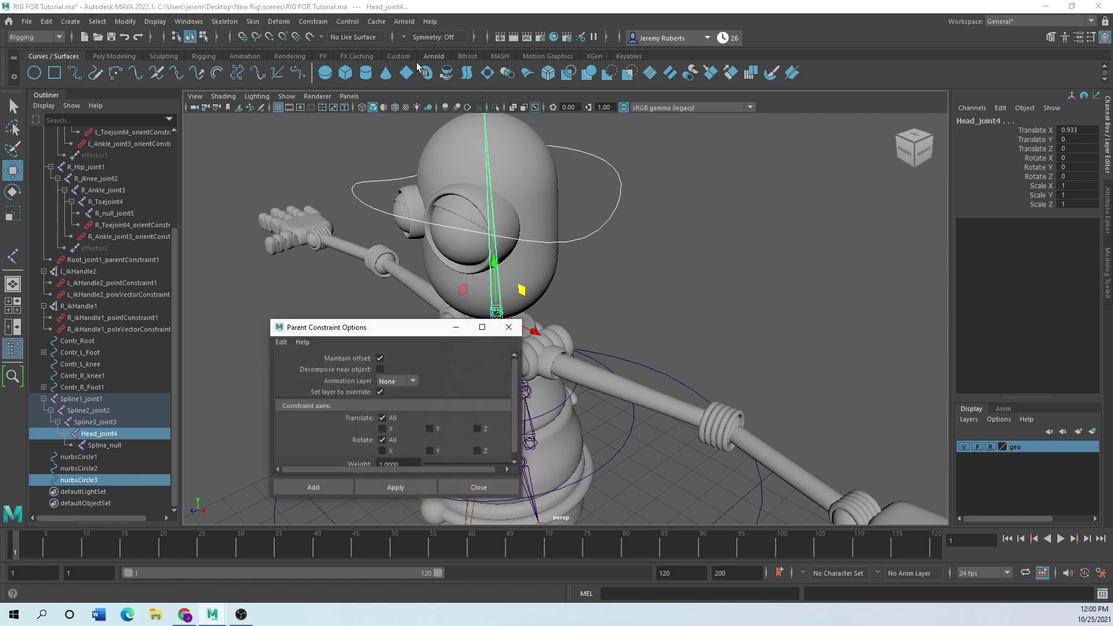
{"action": "left_click", "coordinate": [400, 488]}
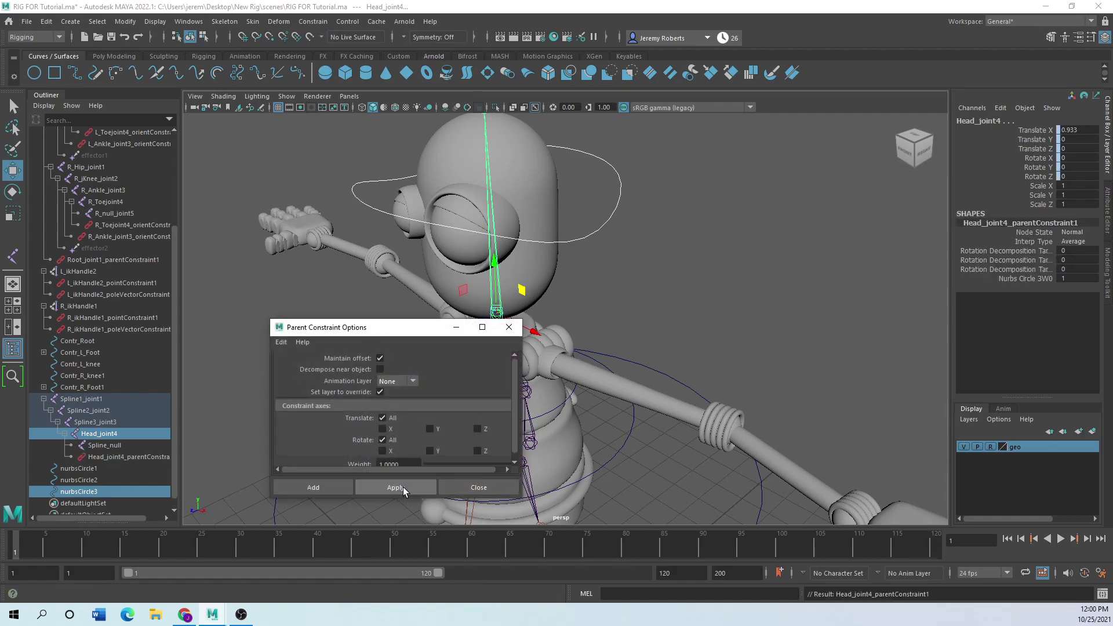
{"action": "left_click", "coordinate": [509, 328]}
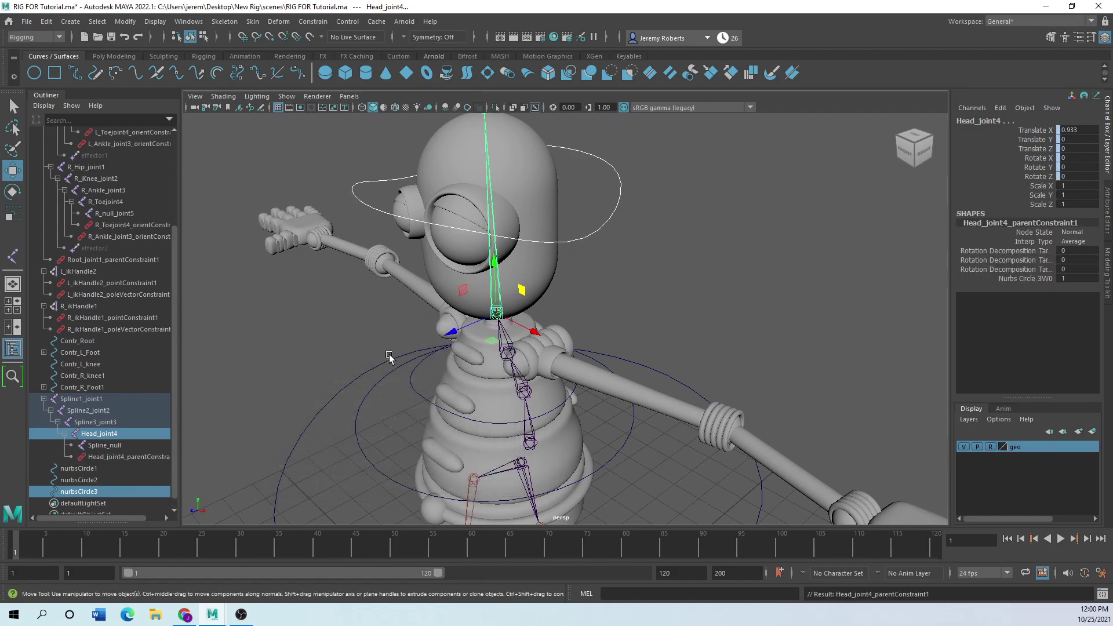
Parent-constrain Spline3_joint3 to the chest circle, nurbsCircle2, using the same constraint options
{"action": "scroll", "coordinate": [336, 314], "scroll_direction": "up", "scroll_amount": 3}
{"action": "scroll", "coordinate": [336, 314], "scroll_direction": "up", "scroll_amount": 3}
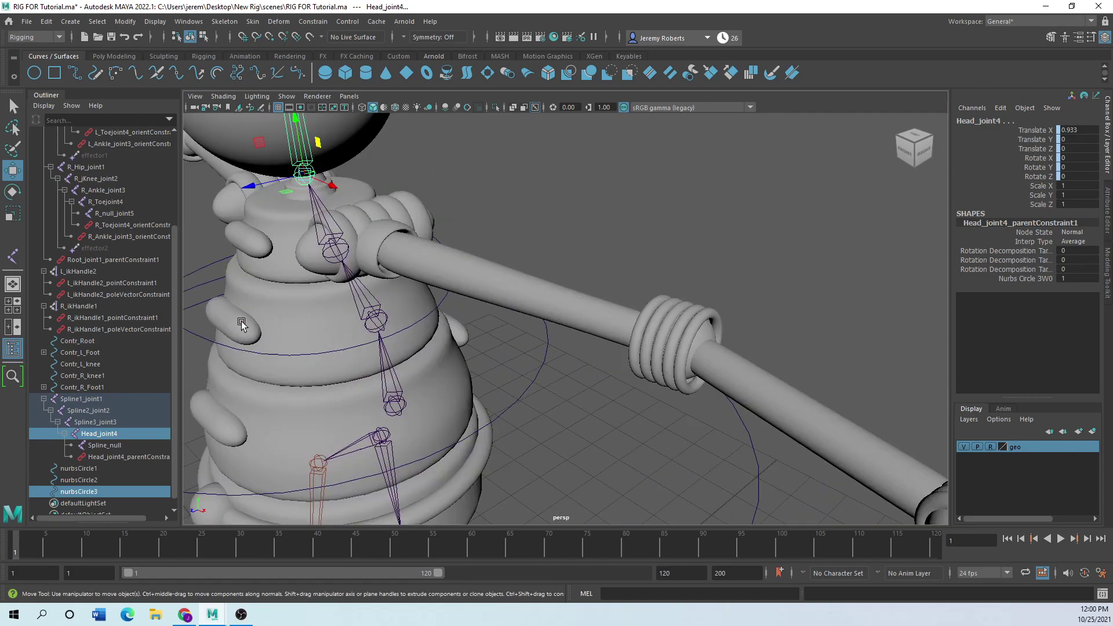
{"action": "left_click", "coordinate": [259, 353]}
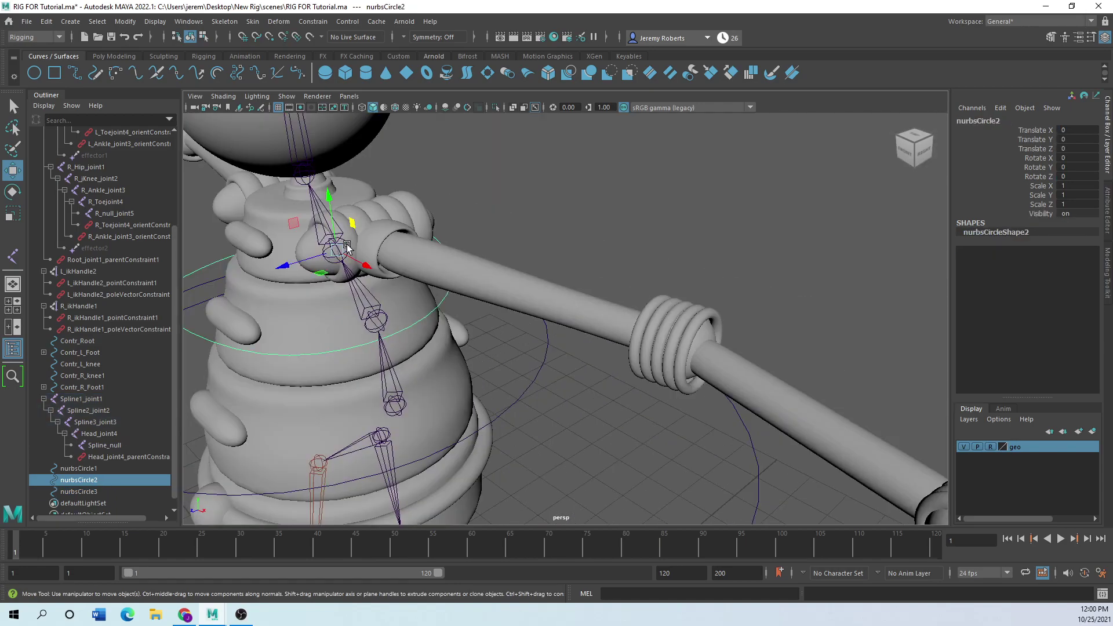
{"action": "left_click", "coordinate": [346, 246], "text": "shift"}
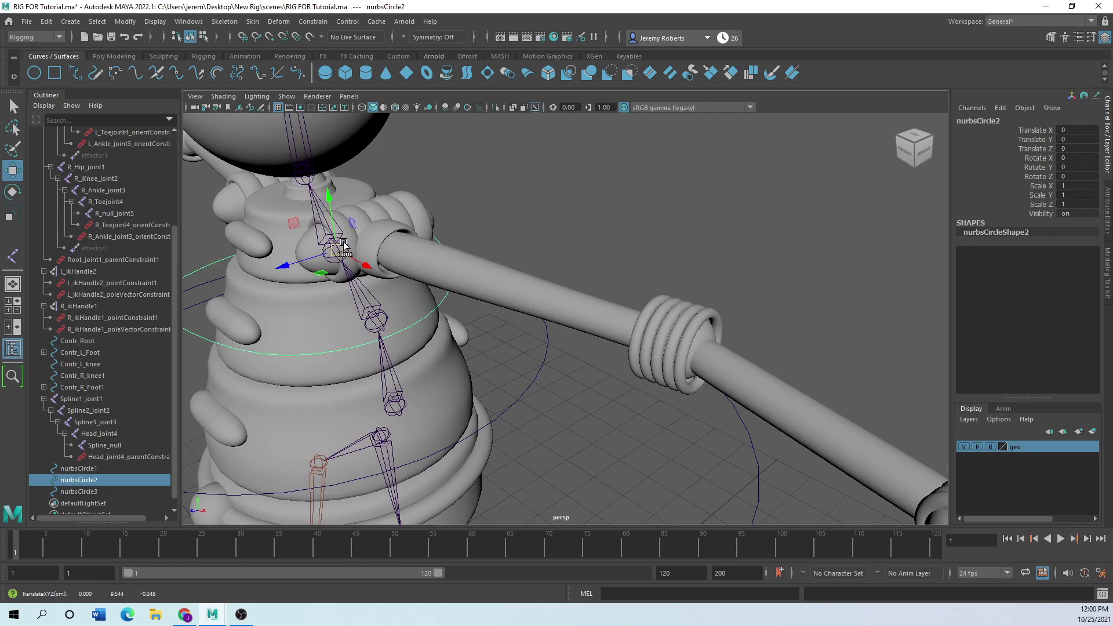
{"action": "scroll", "coordinate": [341, 242], "scroll_direction": "down", "scroll_amount": 3}
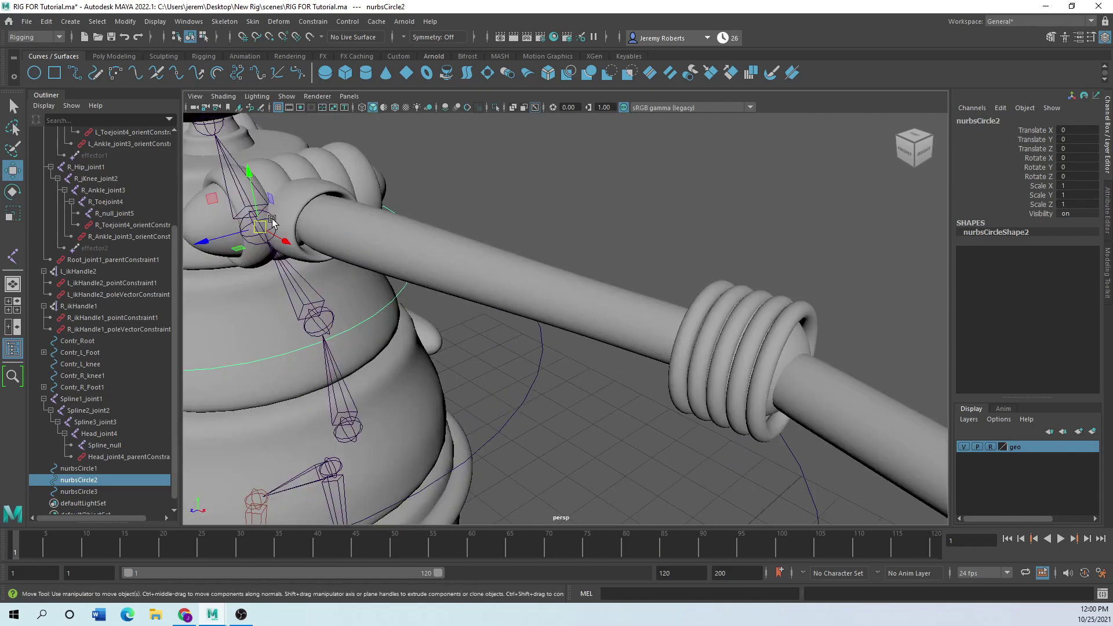
{"action": "left_click", "coordinate": [274, 223]}
{"action": "scroll", "coordinate": [321, 261], "scroll_direction": "down", "scroll_amount": 3}
{"action": "scroll", "coordinate": [320, 261], "scroll_direction": "down", "scroll_amount": 2}
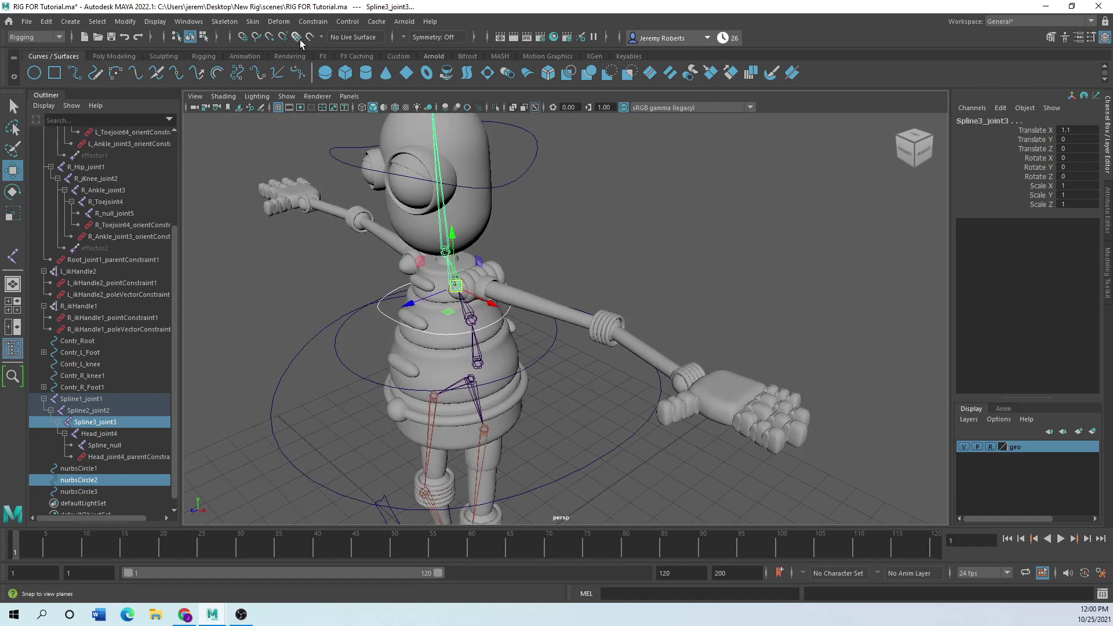
{"action": "left_click", "coordinate": [313, 21]}
{"action": "left_click", "coordinate": [331, 56]}
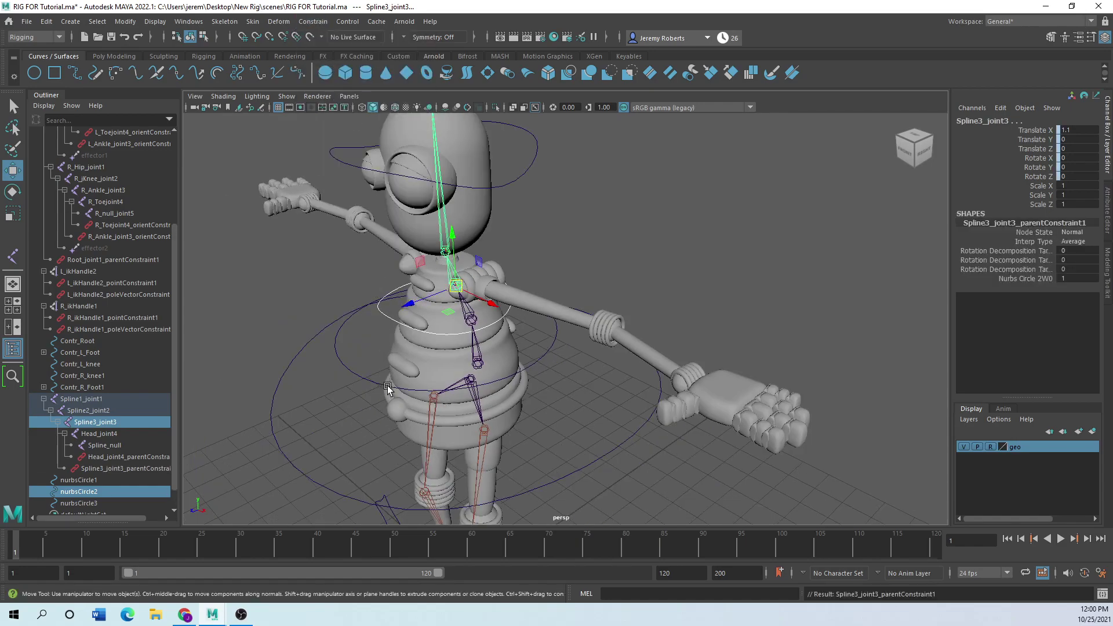
Parent-constrain Spline2_joint2 to the lower torso circle, nurbsCircle1, and clear the selection
{"action": "left_click", "coordinate": [412, 395]}
{"action": "scroll", "coordinate": [412, 395], "scroll_direction": "up", "scroll_amount": 4}
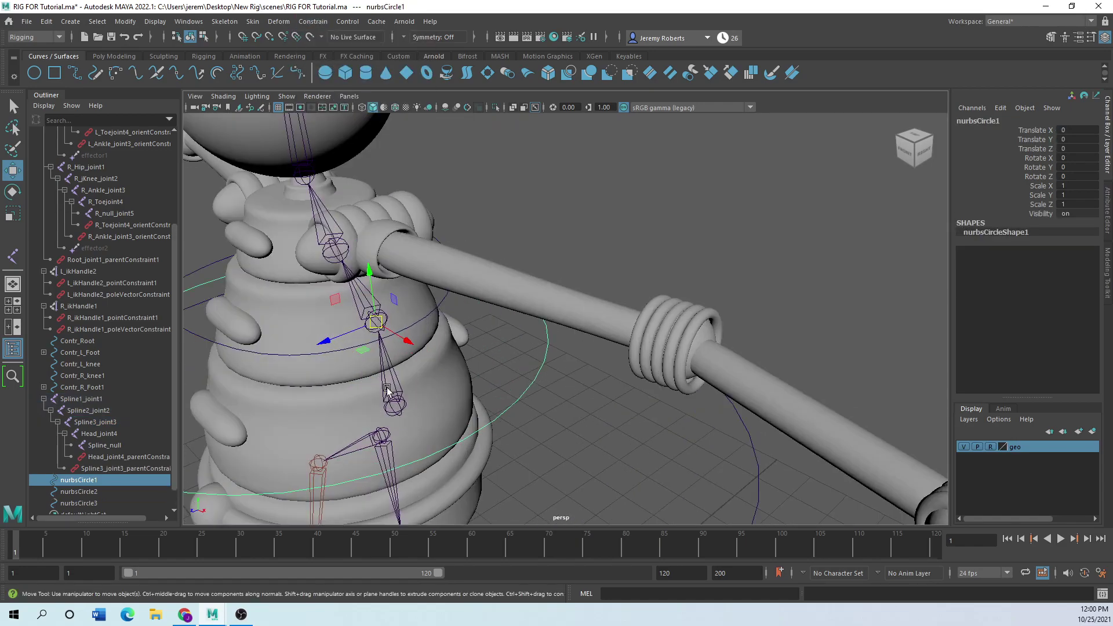
{"action": "left_click_drag", "start_coordinate": [419, 378], "coordinate": [385, 360], "text": "alt"}
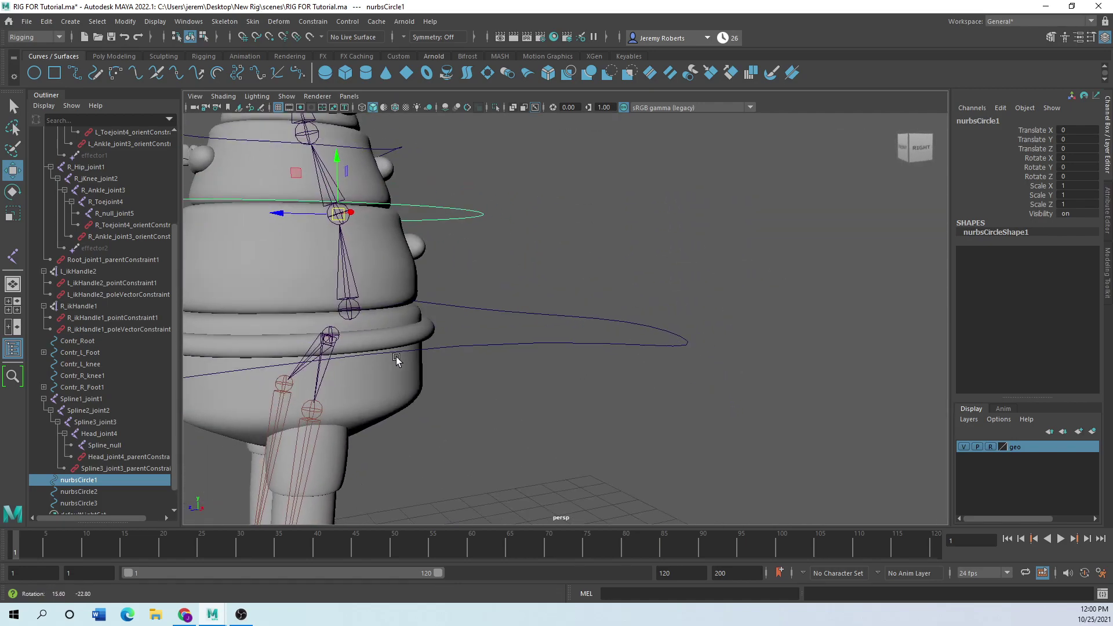
{"action": "middle_click_drag", "start_coordinate": [385, 359], "coordinate": [492, 433], "text": "alt"}
{"action": "scroll", "coordinate": [427, 317], "scroll_direction": "up", "scroll_amount": 5}
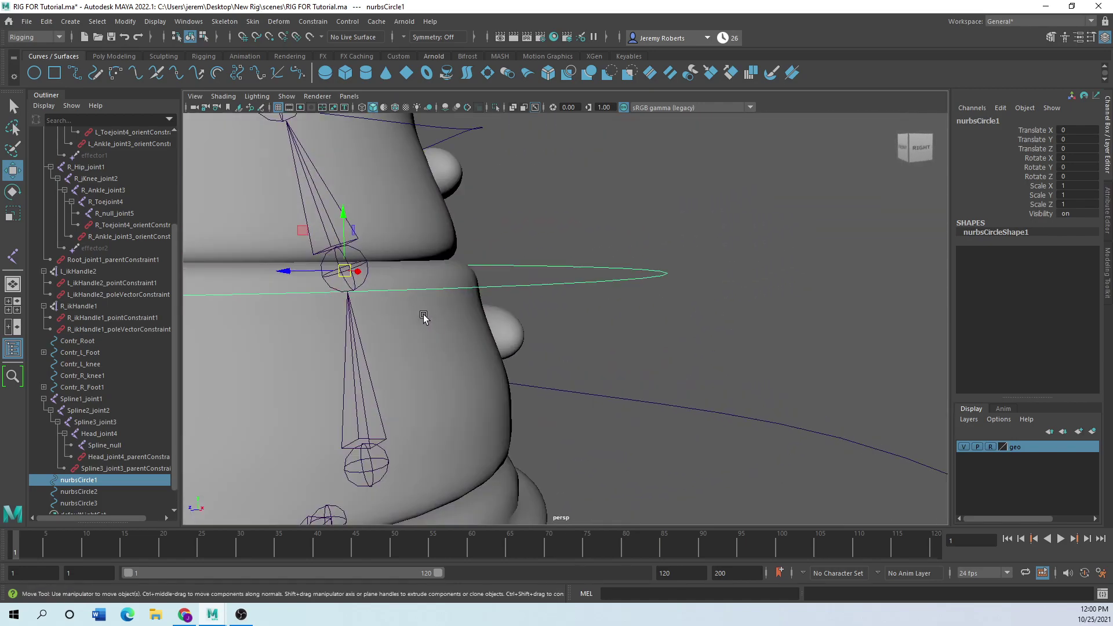
{"action": "left_click", "coordinate": [364, 257]}
{"action": "scroll", "coordinate": [373, 308], "scroll_direction": "down", "scroll_amount": 5}
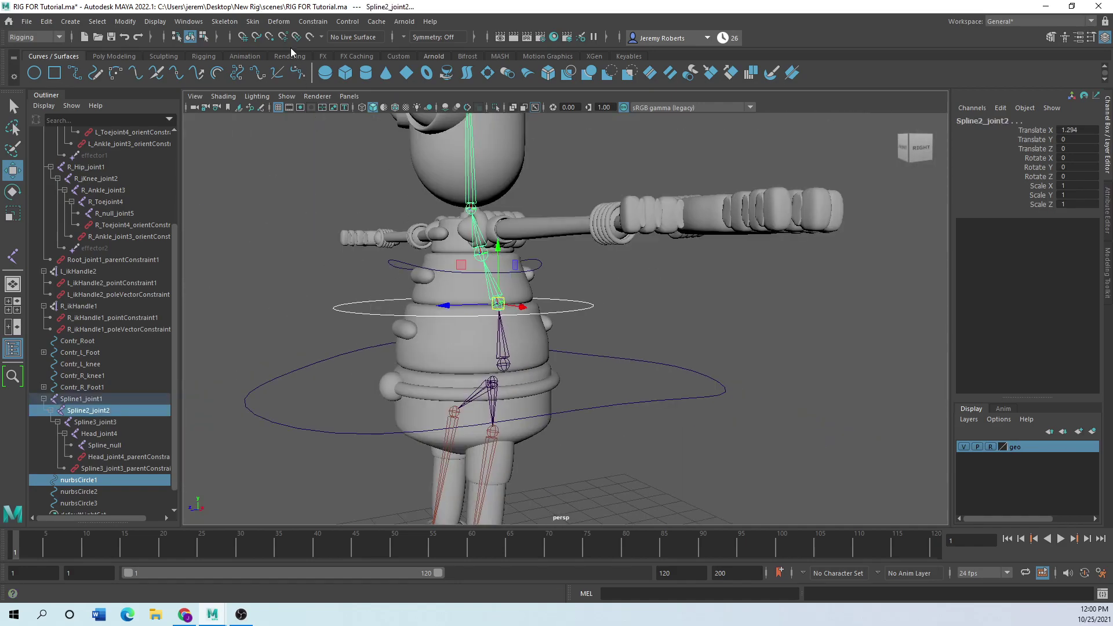
{"action": "left_click", "coordinate": [313, 21]}
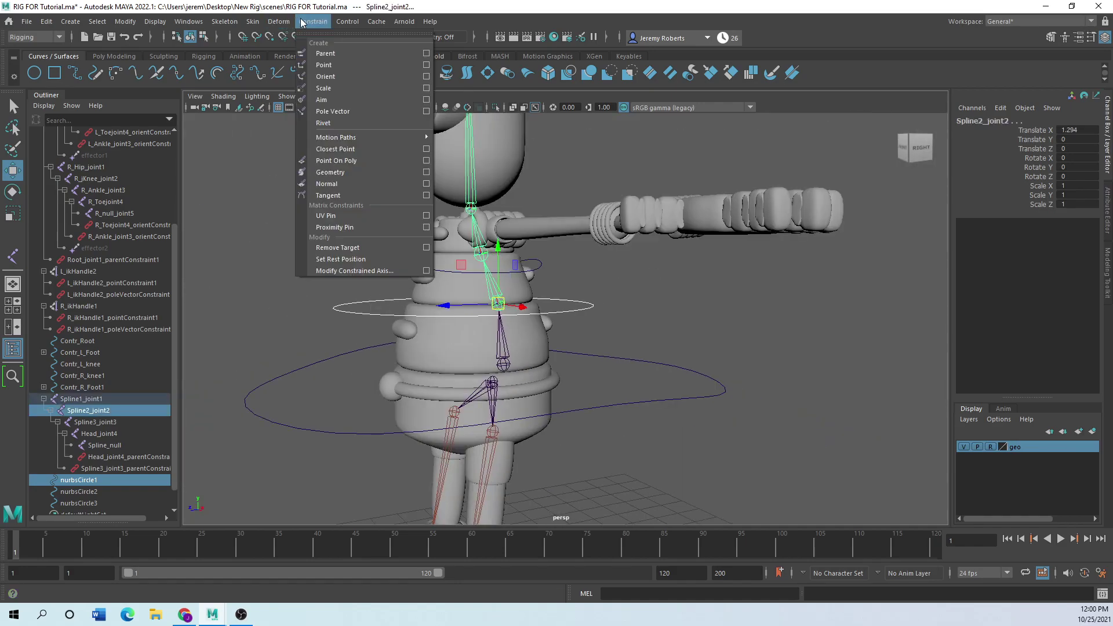
{"action": "left_click", "coordinate": [337, 58]}
{"action": "scroll", "coordinate": [311, 356], "scroll_direction": "down", "scroll_amount": 3}
{"action": "middle_click_drag", "start_coordinate": [332, 342], "coordinate": [273, 366], "text": "alt"}
{"action": "left_click_drag", "start_coordinate": [271, 338], "coordinate": [318, 353], "text": "alt"}
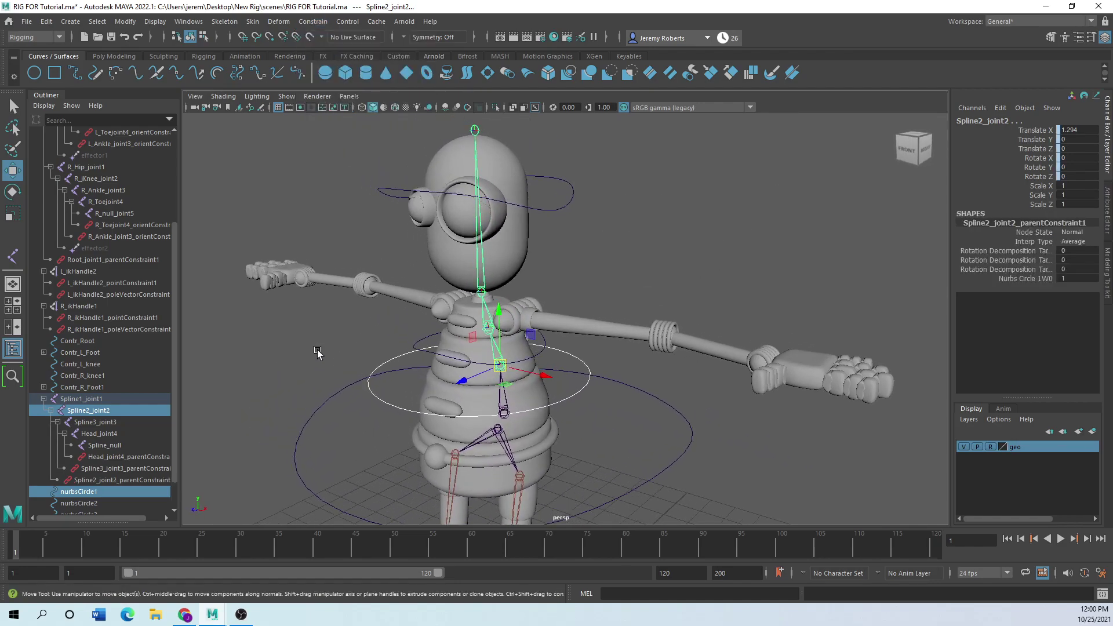
{"action": "left_click", "coordinate": [318, 354]}
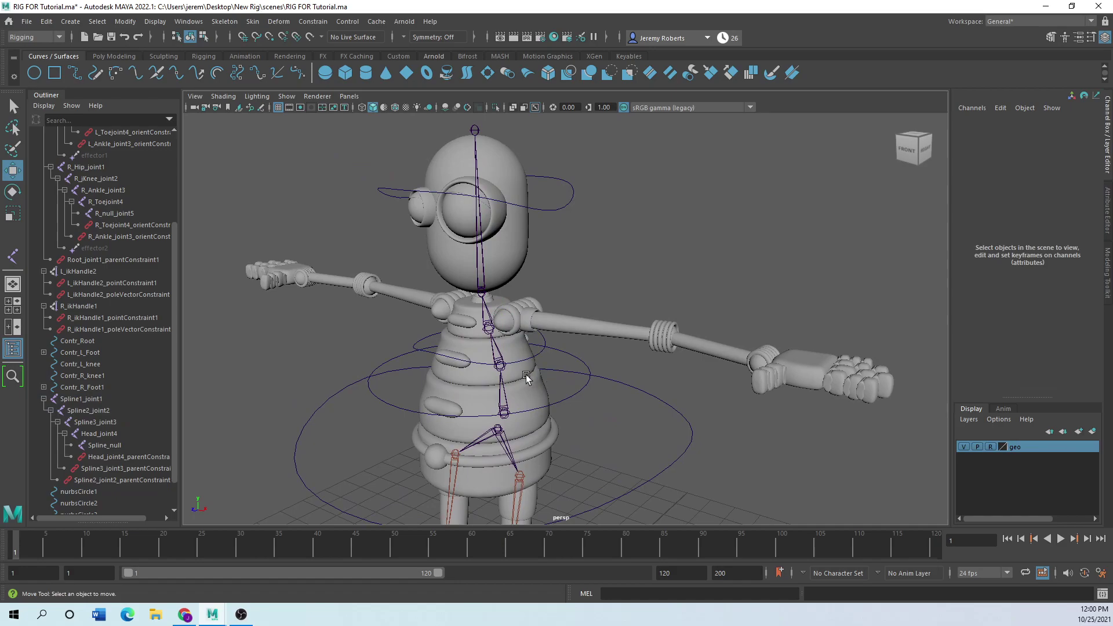
Parent the head circle, nurbsCircle3, under the chest circle, nurbsCircle2
{"action": "left_click_drag", "start_coordinate": [364, 165], "coordinate": [389, 213]}
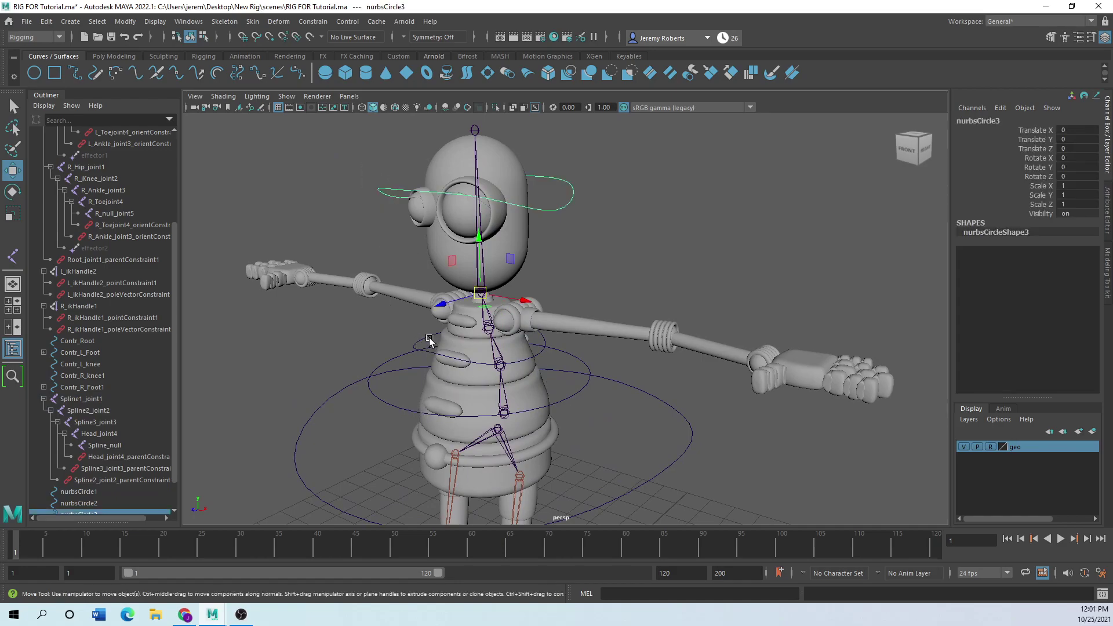
{"action": "left_click_drag", "start_coordinate": [390, 339], "coordinate": [406, 338]}
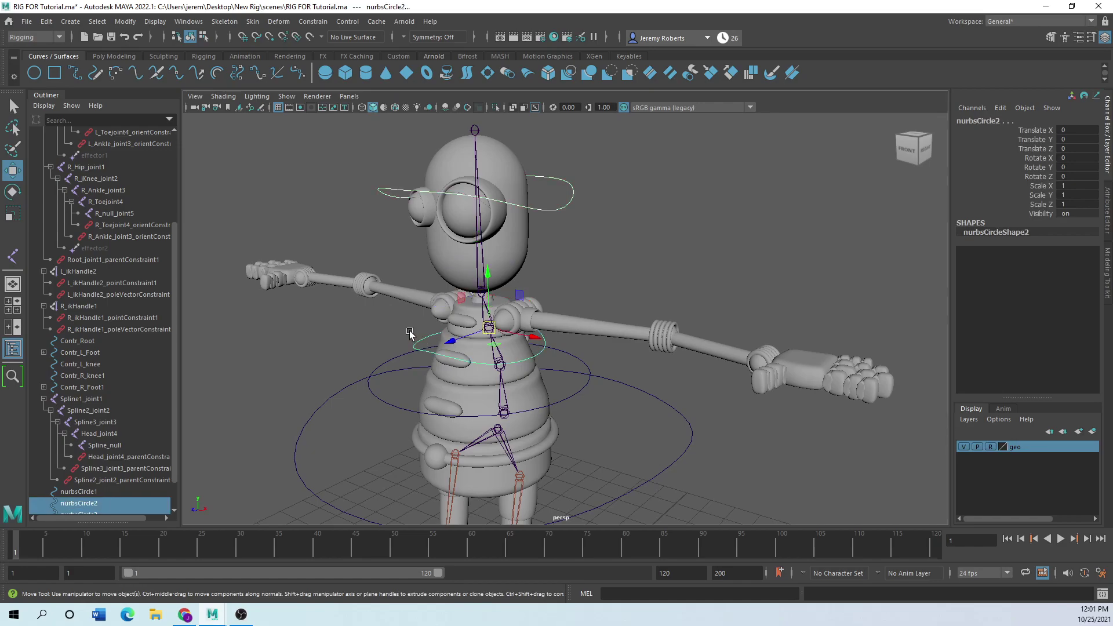
{"action": "key", "text": "p"}
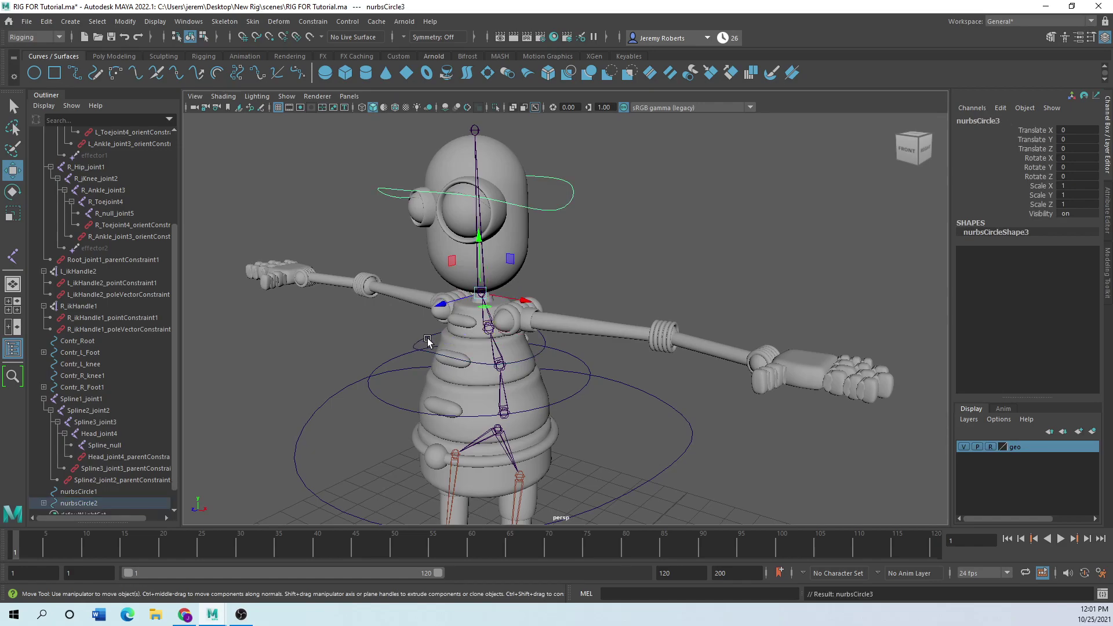
Parent the chest circle, nurbsCircle2, under the lower torso circle, nurbsCircle1
{"action": "left_click_drag", "start_coordinate": [388, 338], "coordinate": [415, 350]}
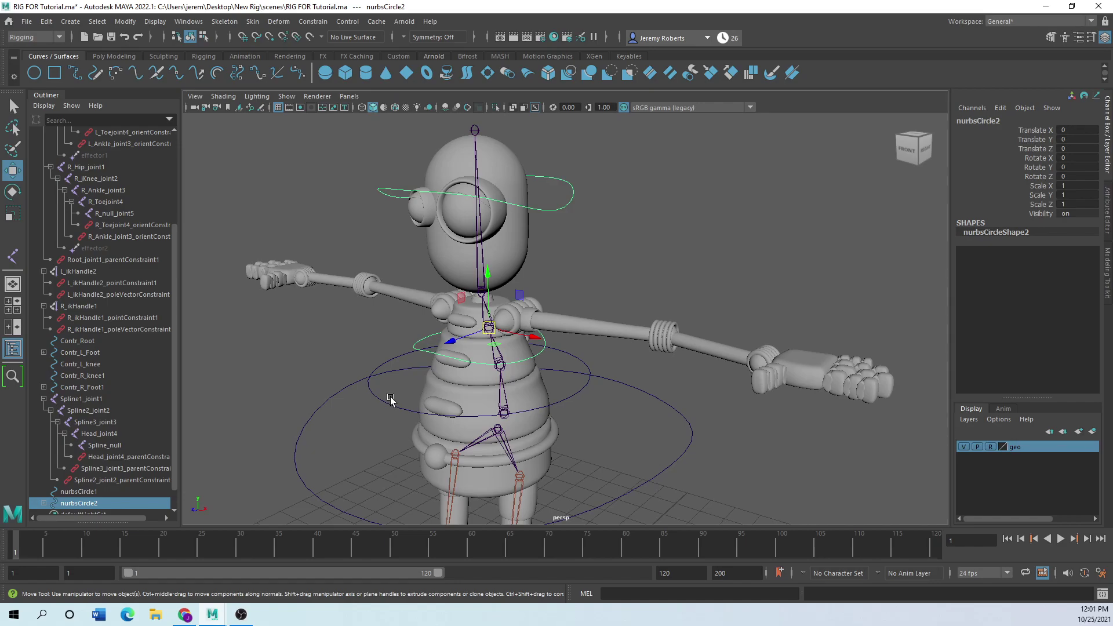
{"action": "left_click_drag", "start_coordinate": [390, 400], "coordinate": [378, 421], "text": "shift"}
{"action": "key", "text": "p"}
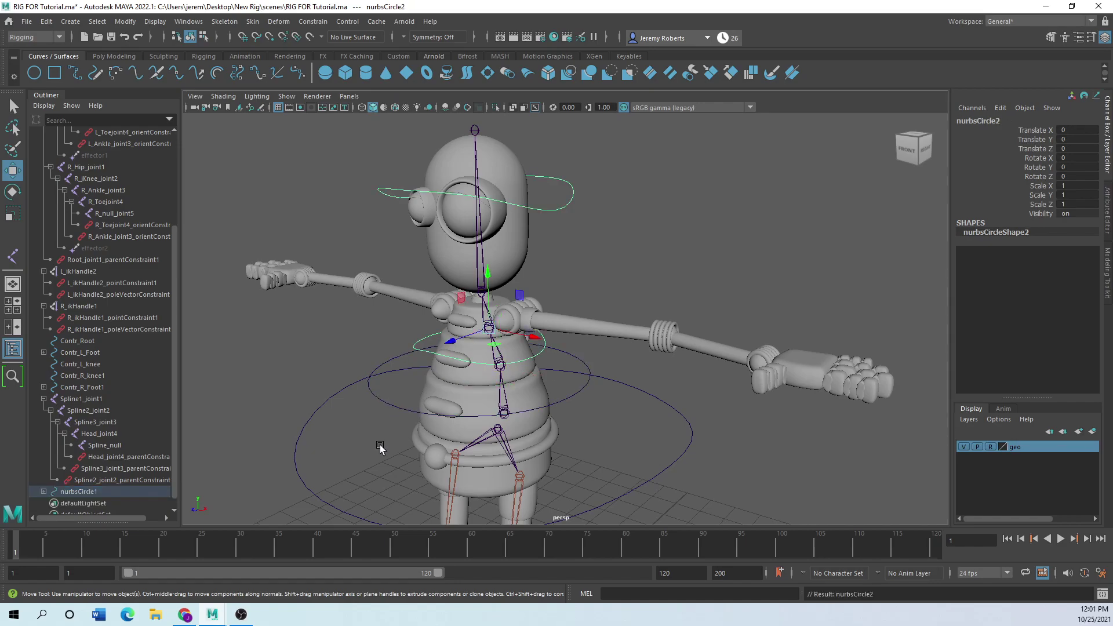
Test-rotate the lower torso circle, nurbsCircle1, and the chest circle, nurbsCircle2, about X, undoing each rotation
{"action": "left_click", "coordinate": [328, 352]}
{"action": "left_click", "coordinate": [388, 403]}
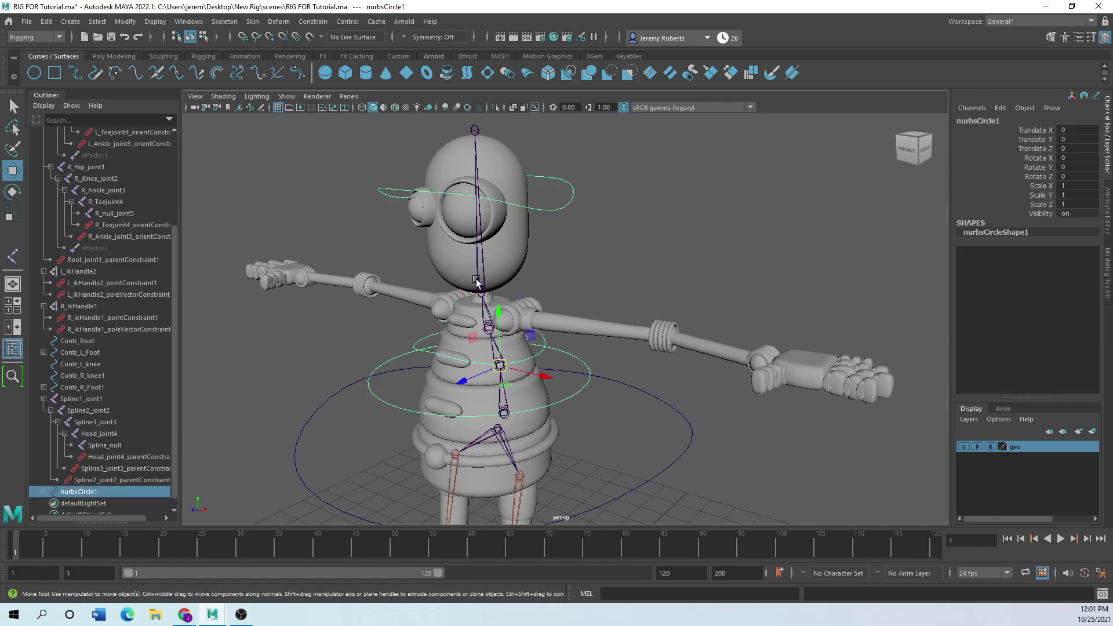
{"action": "left_click", "coordinate": [12, 192]}
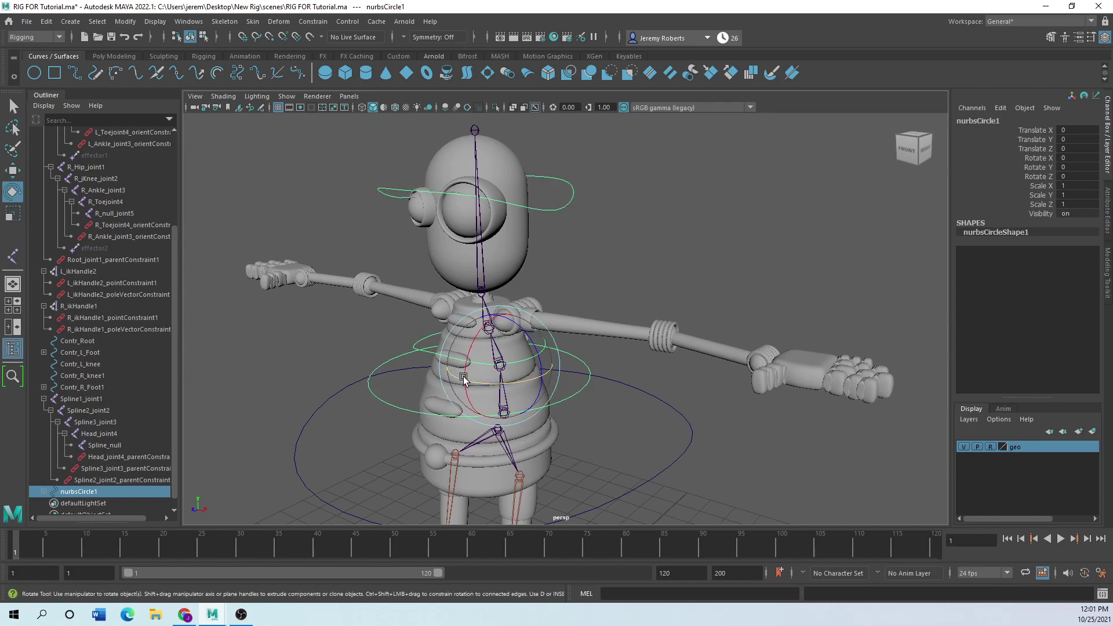
{"action": "mouse_move", "coordinate": [468, 363]}
{"action": "left_mouse_down"}
{"action": "mouse_move", "coordinate": [464, 383]}
{"action": "mouse_move", "coordinate": [467, 347]}
{"action": "mouse_move", "coordinate": [468, 379]}
{"action": "mouse_move", "coordinate": [470, 350]}
{"action": "mouse_move", "coordinate": [471, 364]}
{"action": "left_mouse_up"}
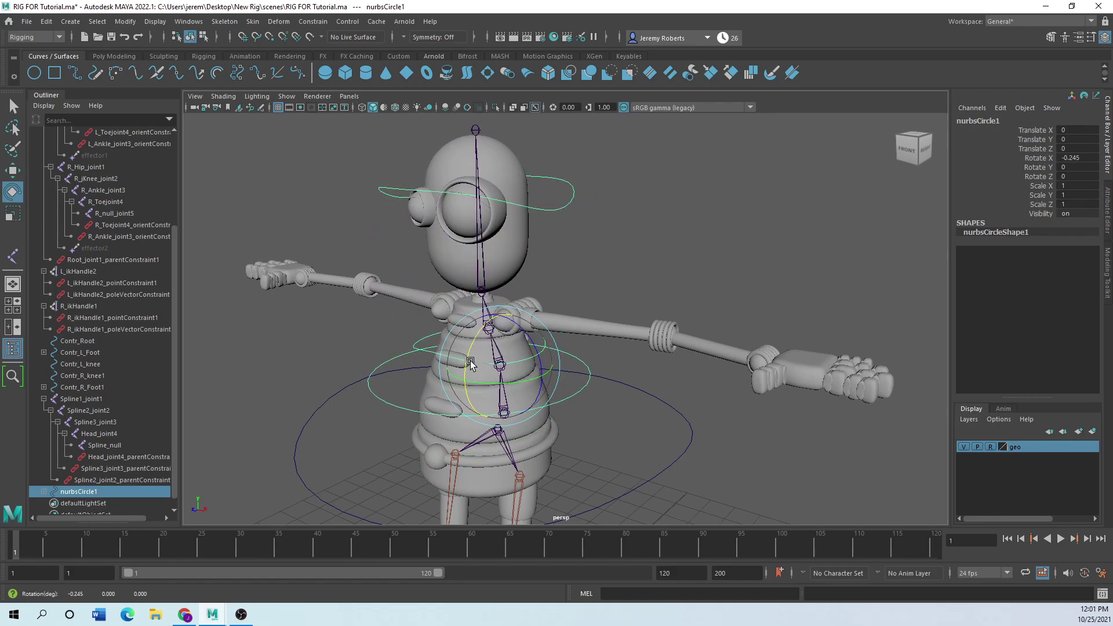
{"action": "key", "text": "ctrl+z"}
{"action": "left_click_drag", "start_coordinate": [433, 332], "coordinate": [384, 342]}
{"action": "mouse_move", "coordinate": [453, 324]}
{"action": "left_mouse_down"}
{"action": "mouse_move", "coordinate": [475, 294]}
{"action": "mouse_move", "coordinate": [440, 341]}
{"action": "left_mouse_up"}
{"action": "key", "text": "ctrl+z"}
Test-rotate the head circle, nurbsCircle3, about X and Y, undoing each rotation
{"action": "left_click_drag", "start_coordinate": [398, 177], "coordinate": [375, 221]}
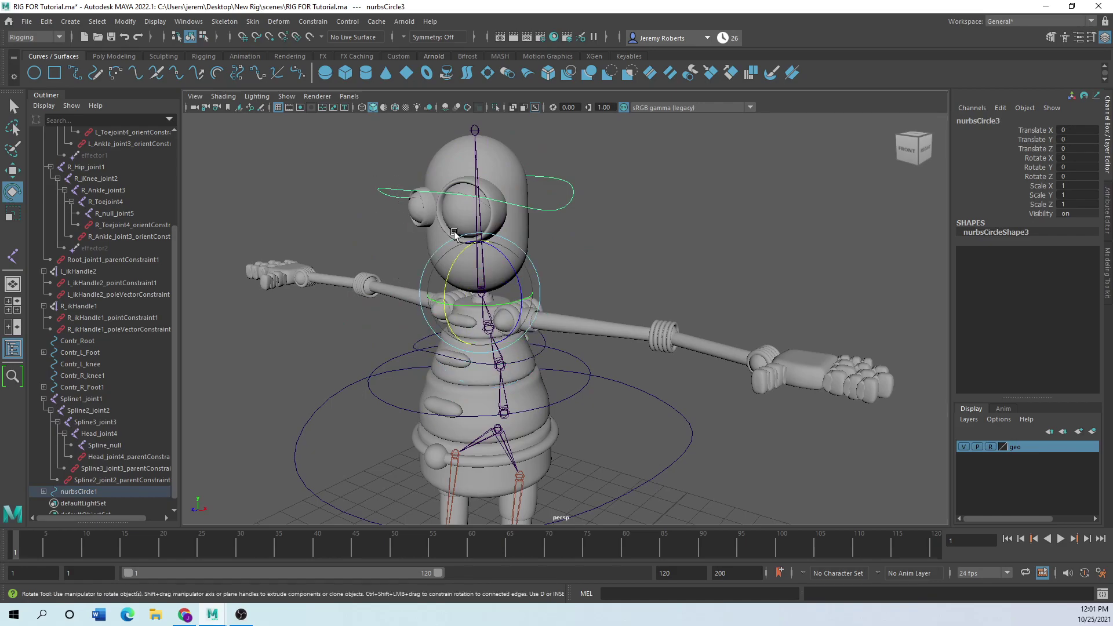
{"action": "left_click_drag", "start_coordinate": [445, 250], "coordinate": [435, 274]}
{"action": "key", "text": "ctrl+z"}
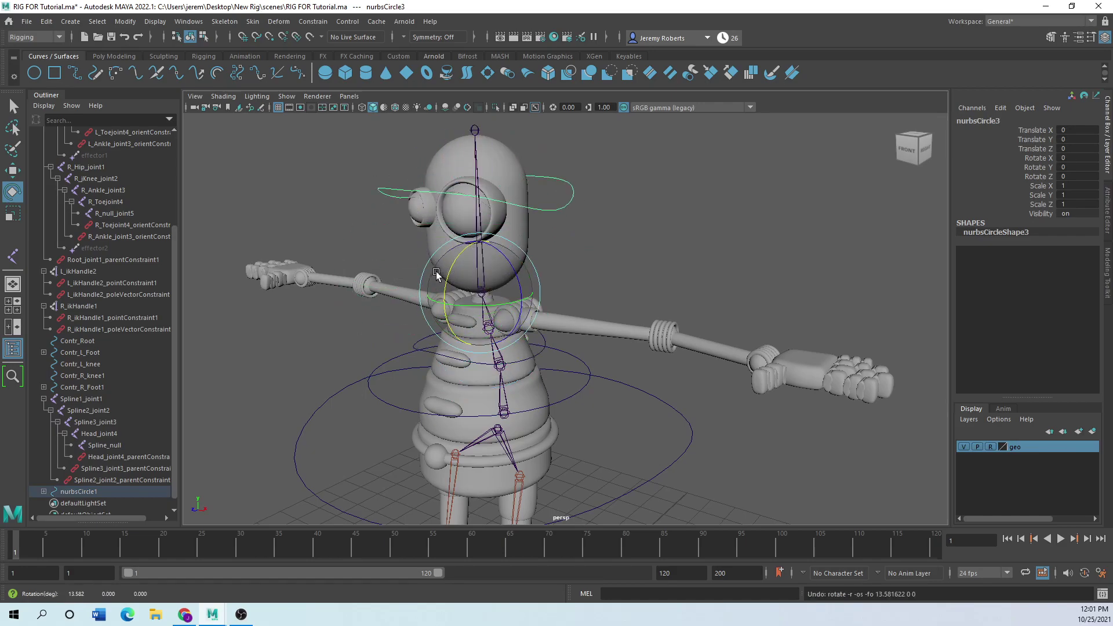
{"action": "left_click_drag", "start_coordinate": [484, 303], "coordinate": [511, 305]}
{"action": "key", "text": "ctrl+z"}
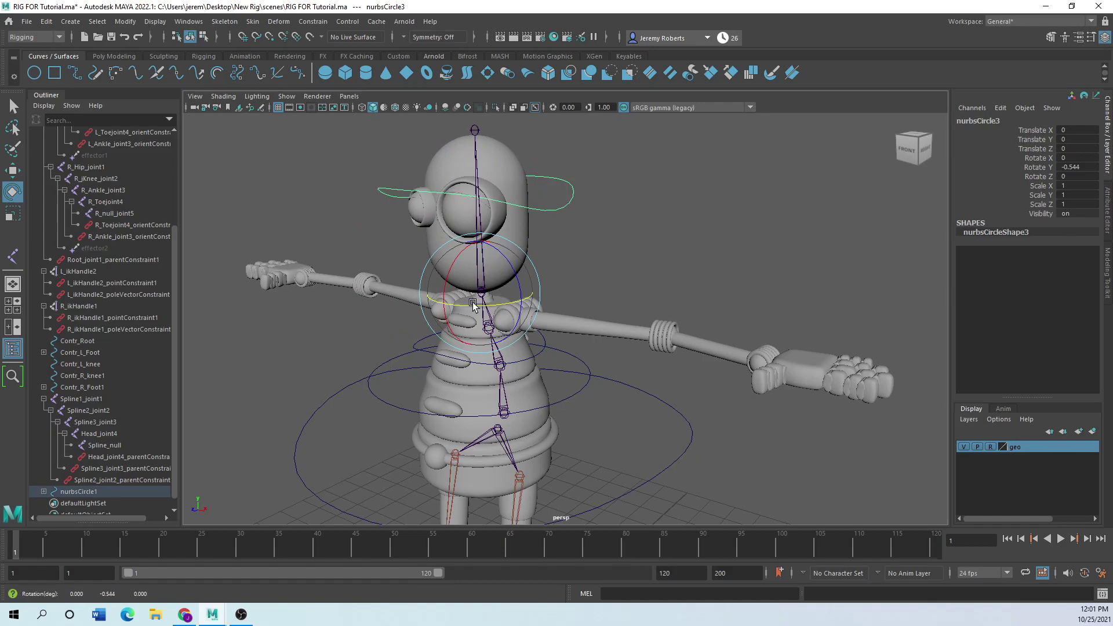
Expand the nurbsCircle1 hierarchy in the Outliner and rename the head circle, nurbsCircle3, as Contr_head
{"action": "scroll", "coordinate": [328, 365], "scroll_direction": "down", "scroll_amount": 3}
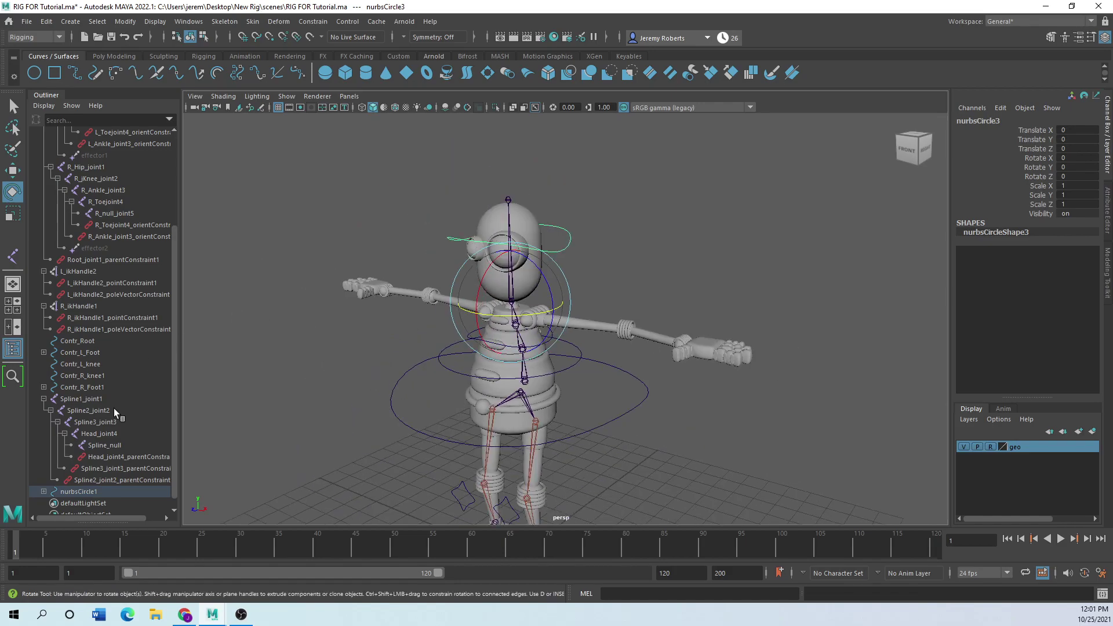
{"action": "scroll", "coordinate": [102, 449], "scroll_direction": "down", "scroll_amount": 1}
{"action": "left_click", "coordinate": [43, 480]}
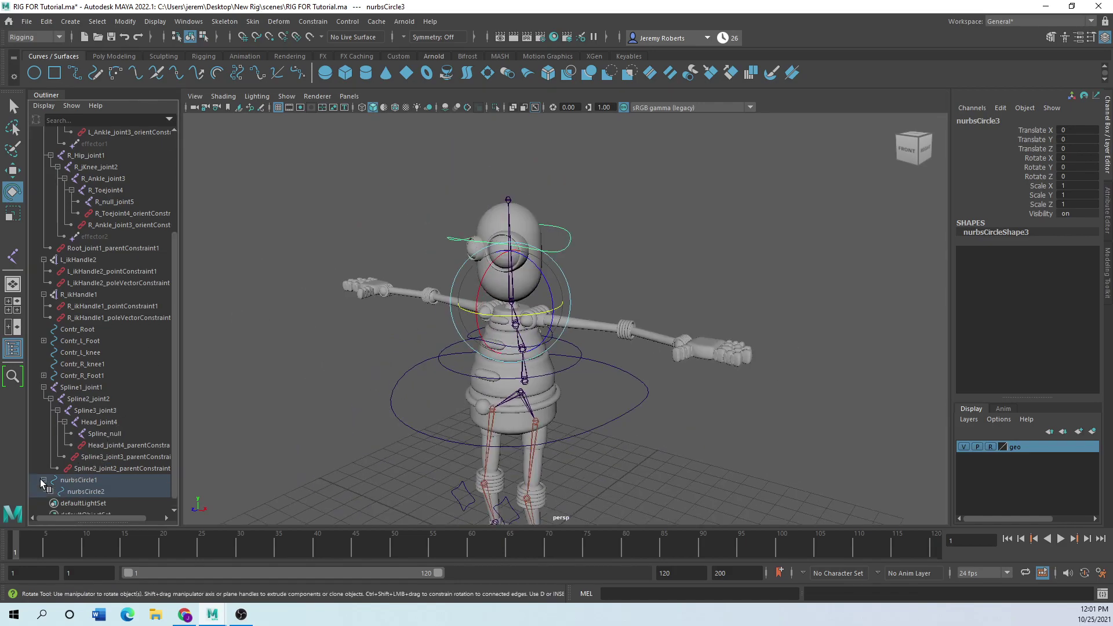
{"action": "left_click", "coordinate": [51, 492]}
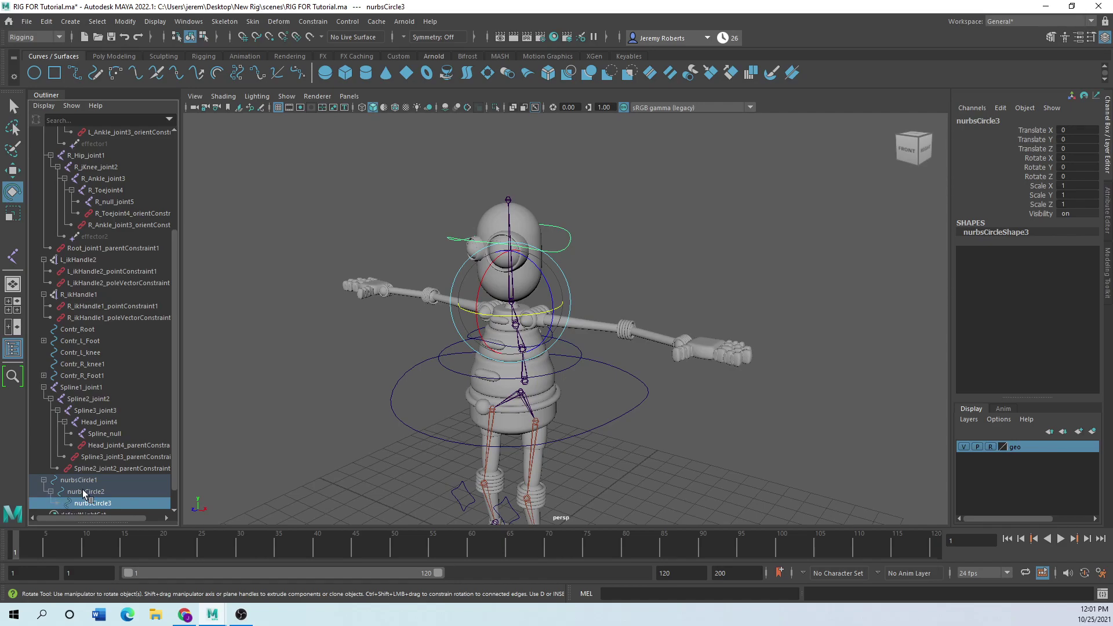
{"action": "scroll", "coordinate": [89, 452], "scroll_direction": "down", "scroll_amount": 2}
{"action": "left_click", "coordinate": [89, 457]}
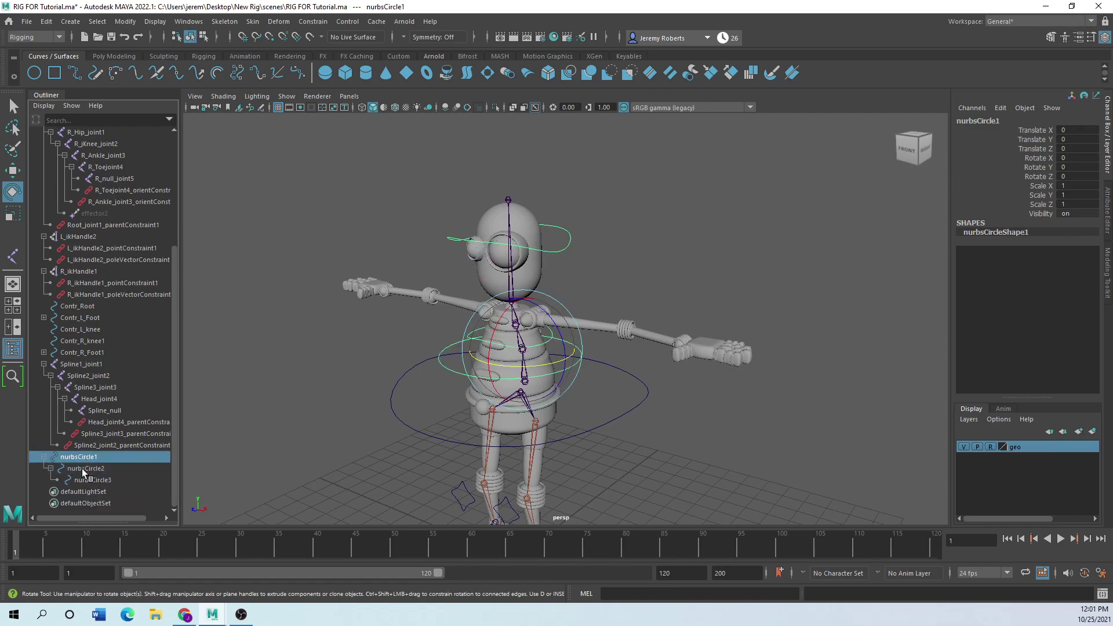
{"action": "left_click", "coordinate": [92, 480]}
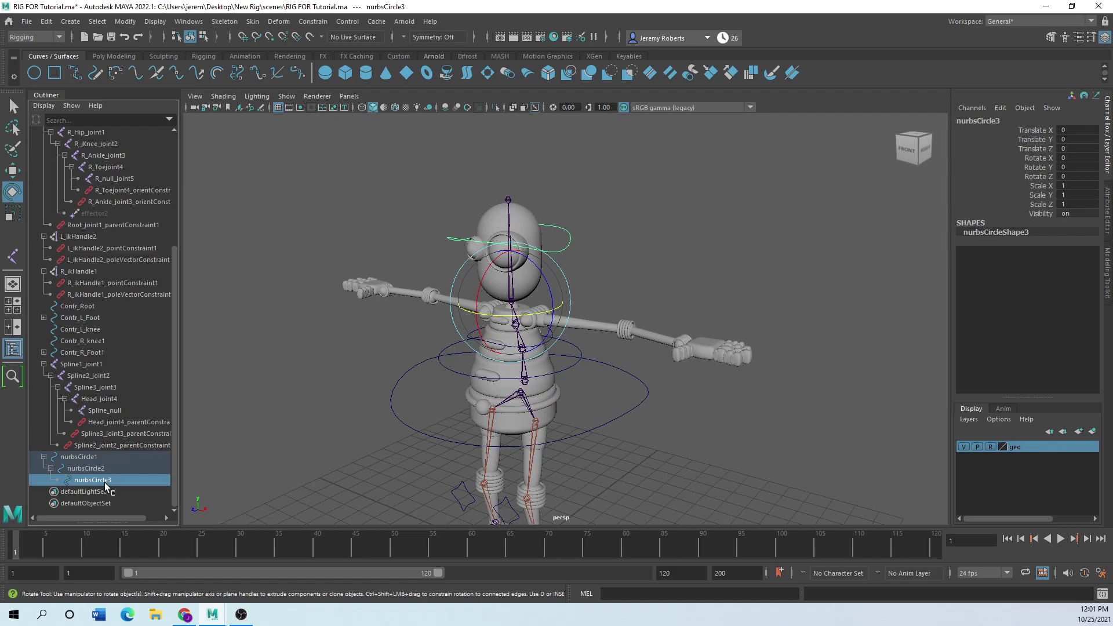
{"action": "double_click", "coordinate": [116, 484]}
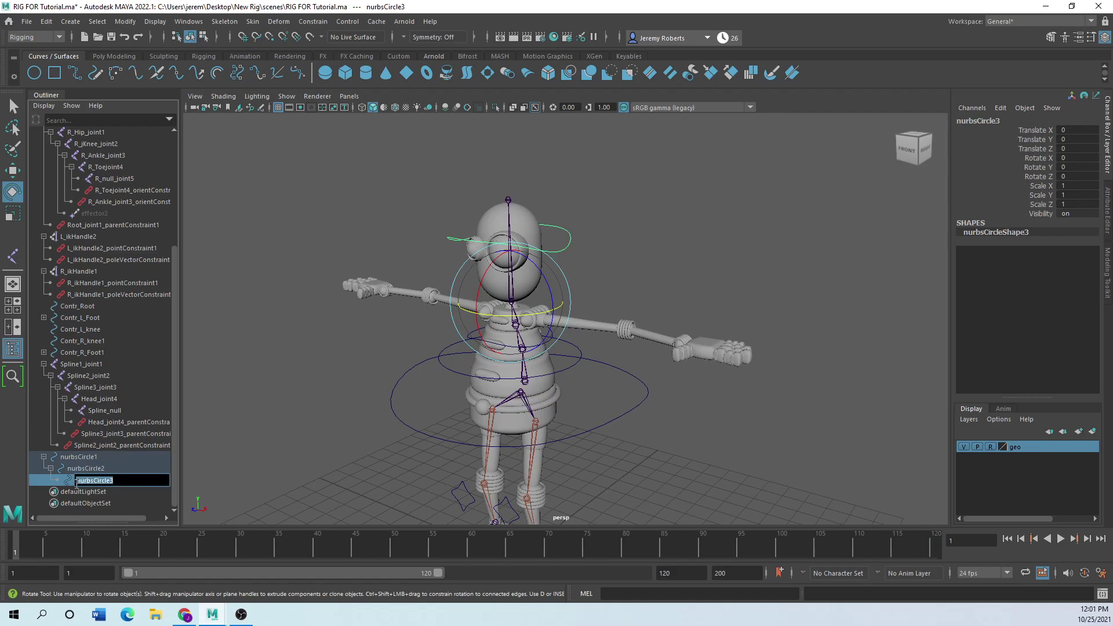
{"action": "type", "text": "Contr_head"}
{"action": "key", "text": "Return"}
Rename the chest circle, nurbsCircle2, as Contr_spline2
{"action": "double_click", "coordinate": [84, 468]}
{"action": "left_click_drag", "start_coordinate": [69, 468], "coordinate": [105, 468]}
{"action": "type", "text": "C"}
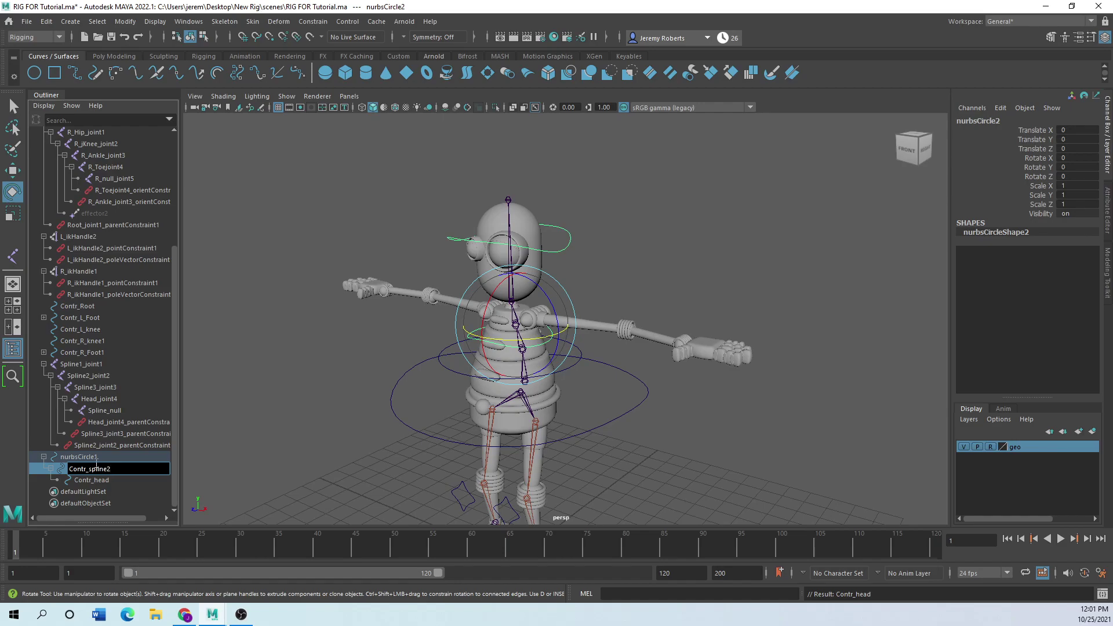
Rename the lower torso circle, nurbsCircle1, as Contro_spline3 and clear the selection
{"action": "double_click", "coordinate": [88, 457]}
{"action": "left_click_drag", "start_coordinate": [121, 461], "coordinate": [53, 454]}
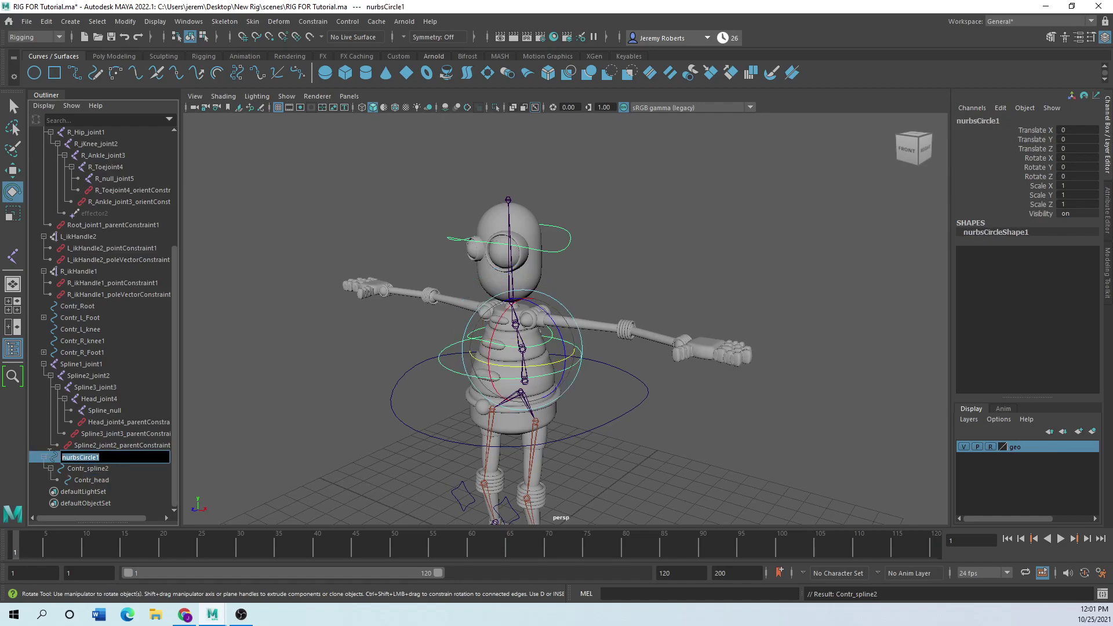
{"action": "type", "text": "Contro_spline3"}
{"action": "key", "text": "Return"}
{"action": "left_click", "coordinate": [276, 436]}
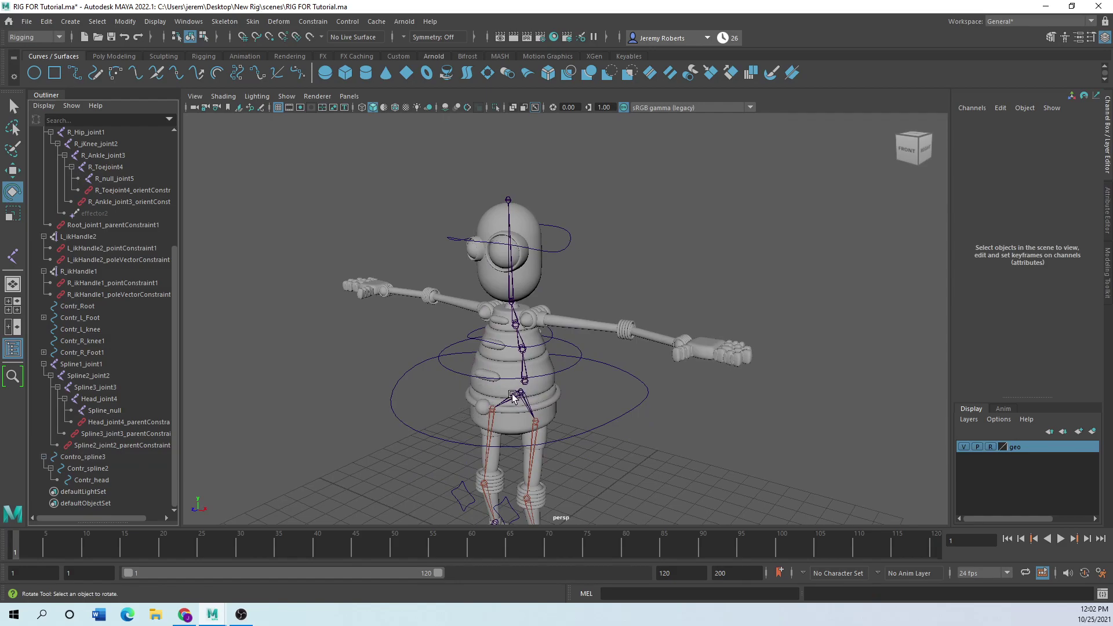
Parent the base spine joint, Spline1_joint1, under the hip joint, Root_joint1
{"action": "right_click_drag", "start_coordinate": [423, 409], "coordinate": [548, 317], "text": "alt"}
{"action": "scroll", "coordinate": [548, 316], "scroll_direction": "up", "scroll_amount": 5}
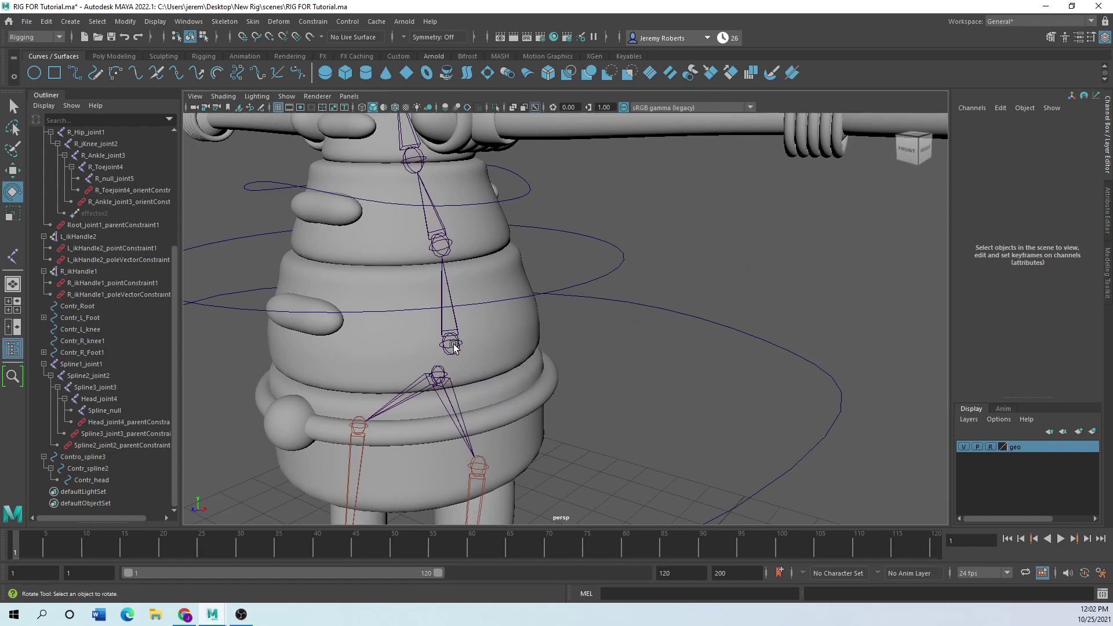
{"action": "left_click", "coordinate": [453, 343]}
{"action": "scroll", "coordinate": [405, 410], "scroll_direction": "up", "scroll_amount": 4}
{"action": "scroll", "coordinate": [433, 416], "scroll_direction": "up", "scroll_amount": 5}
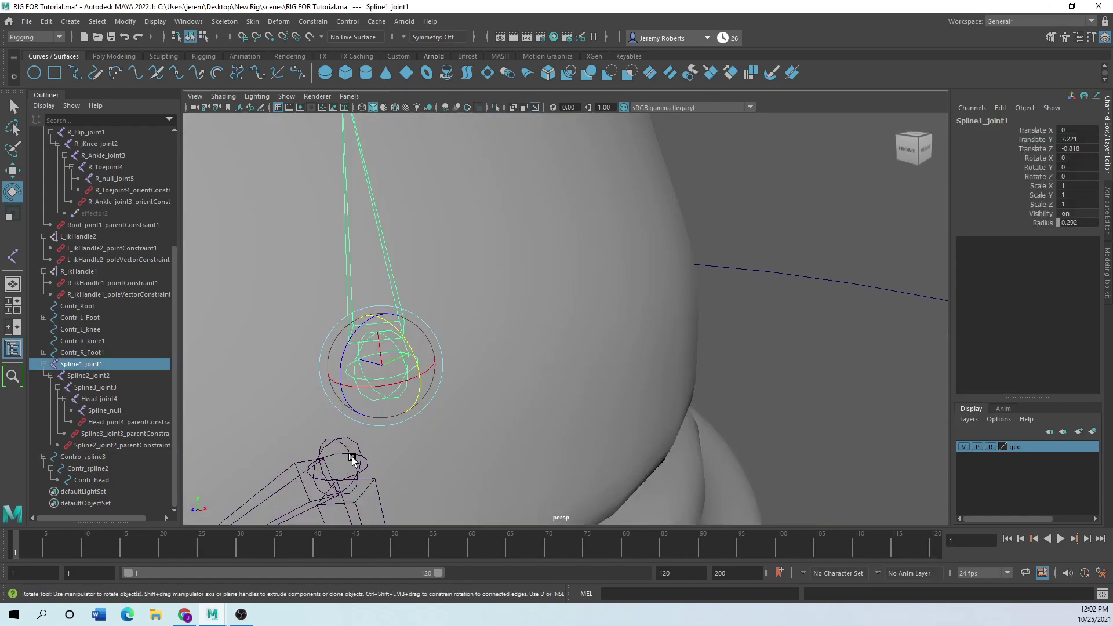
{"action": "left_click", "coordinate": [352, 460]}
{"action": "scroll", "coordinate": [403, 450], "scroll_direction": "down", "scroll_amount": 8}
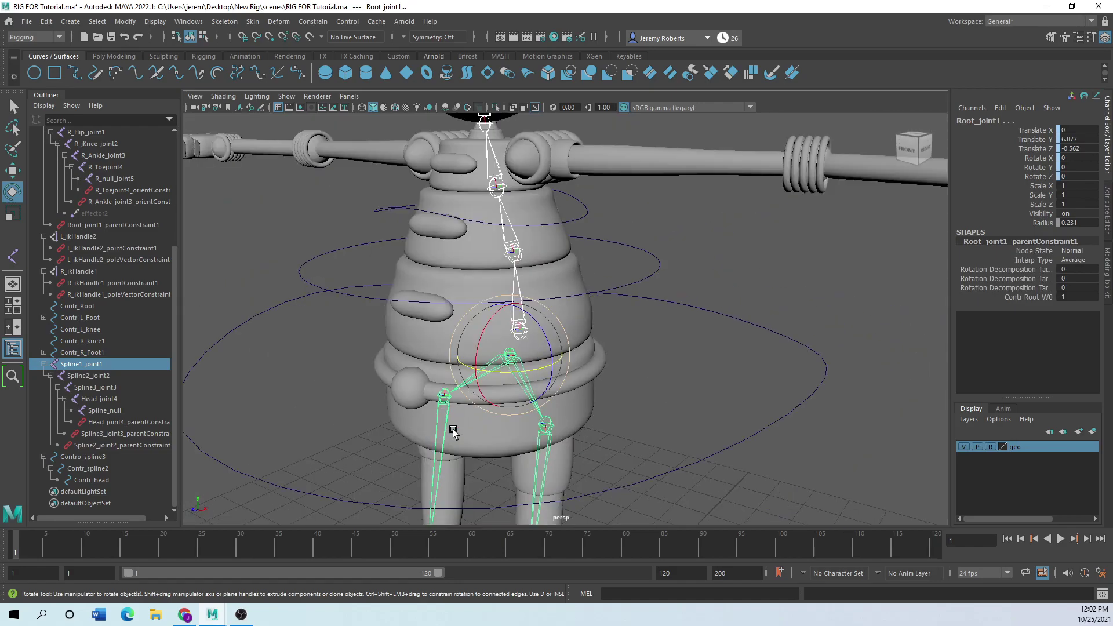
{"action": "key", "text": "p"}
{"action": "scroll", "coordinate": [419, 383], "scroll_direction": "up", "scroll_amount": 8}
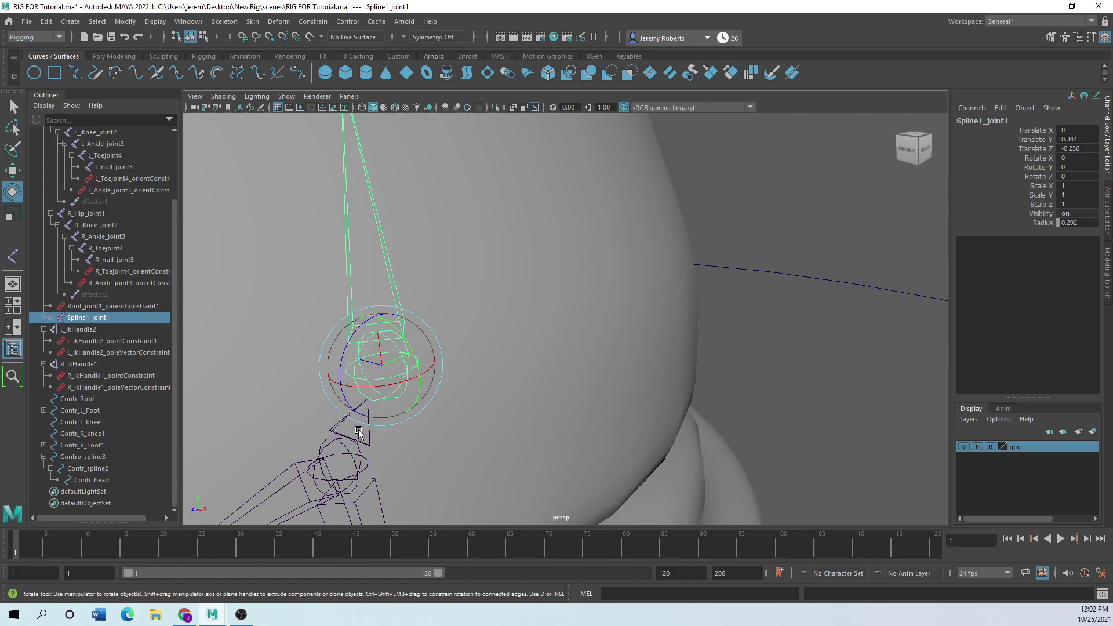
{"action": "scroll", "coordinate": [348, 411], "scroll_direction": "down", "scroll_amount": 8}
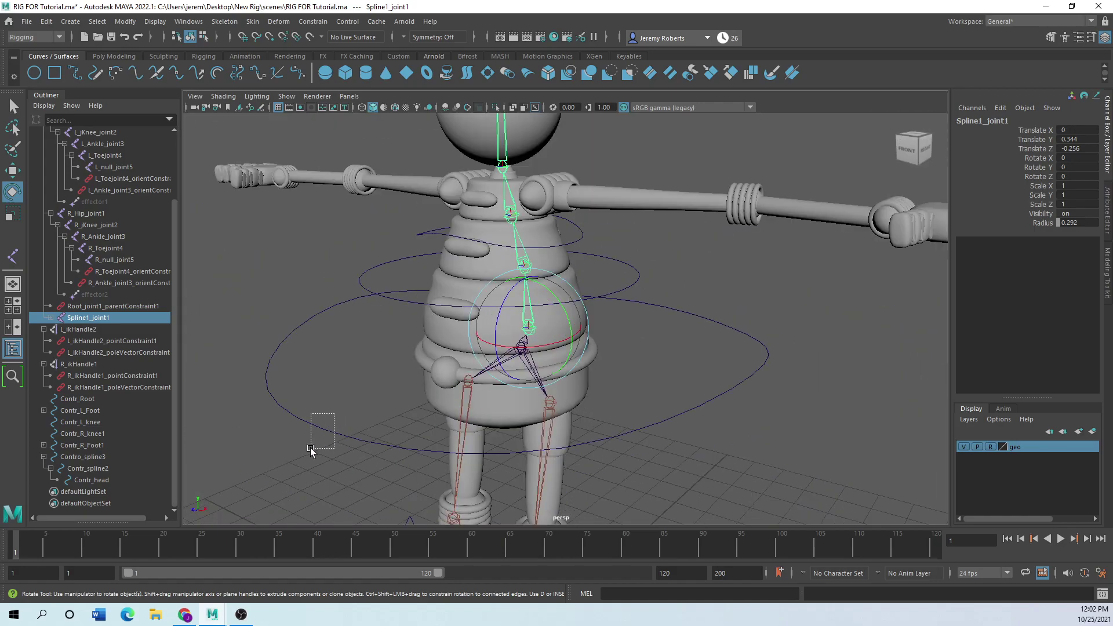
Test-rotate Contr_Root about 26 degrees in X, then undo the rotation
{"action": "left_click", "coordinate": [322, 423]}
{"action": "key", "text": "f"}
{"action": "left_click_drag", "start_coordinate": [507, 310], "coordinate": [502, 335]}
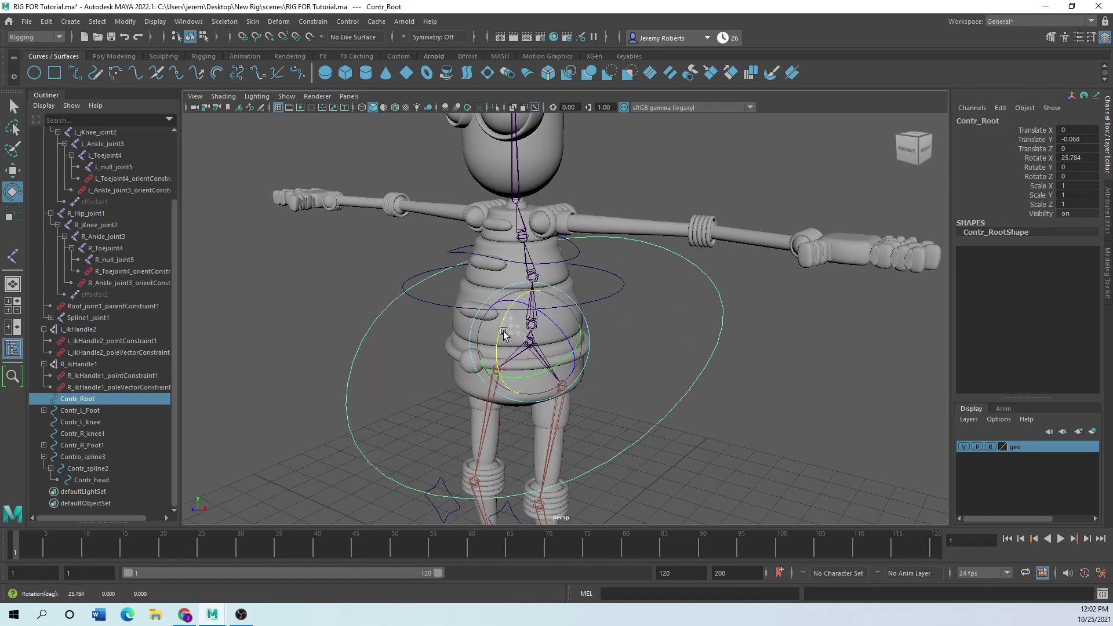
{"action": "key", "text": "ctrl+z"}
Parent the lower torso control, Contro_spline3, under the hip control, Contr_Root
{"action": "left_click_drag", "start_coordinate": [414, 278], "coordinate": [336, 287]}
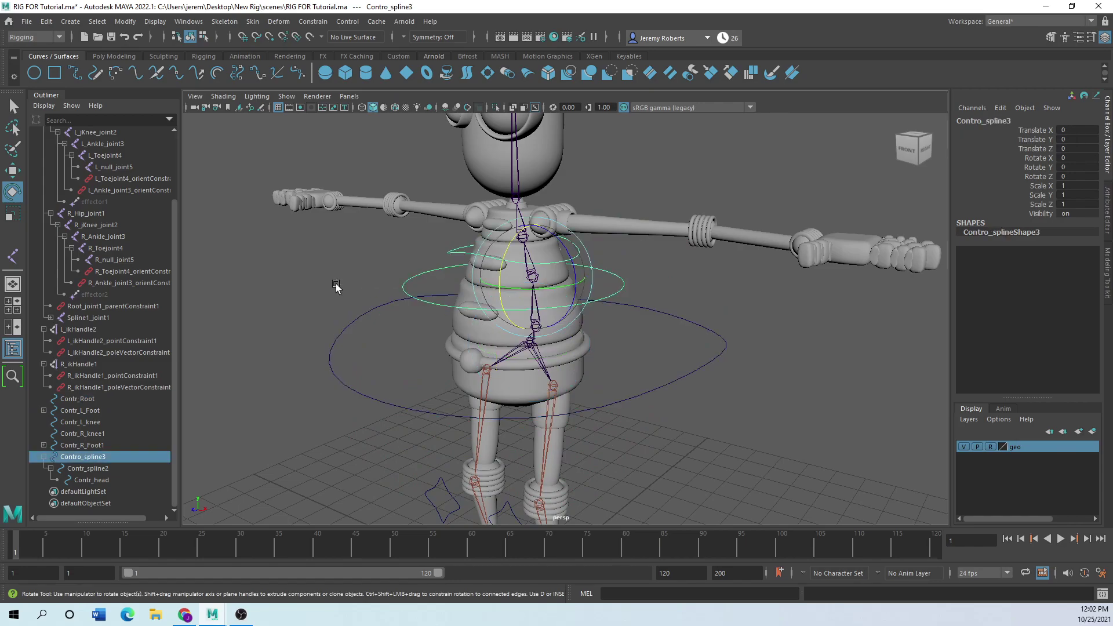
{"action": "left_click_drag", "start_coordinate": [365, 374], "coordinate": [295, 413], "text": "shift"}
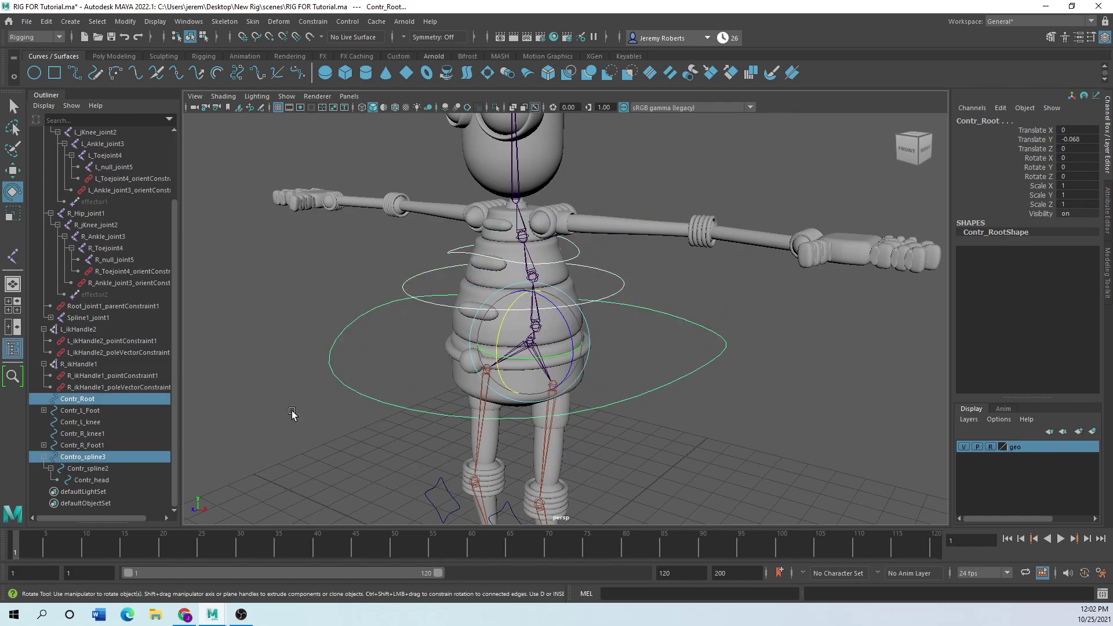
{"action": "key", "text": "p"}
Test the control hierarchy by rotating Contr_Root about 44 degrees and Contro_spline3 about -45 degrees in X
{"action": "left_click", "coordinate": [319, 406]}
{"action": "scroll", "coordinate": [415, 399], "scroll_direction": "down", "scroll_amount": 5}
{"action": "left_click_drag", "start_coordinate": [455, 343], "coordinate": [441, 362]}
{"action": "left_click_drag", "start_coordinate": [516, 314], "coordinate": [489, 296]}
{"action": "left_click", "coordinate": [473, 379]}
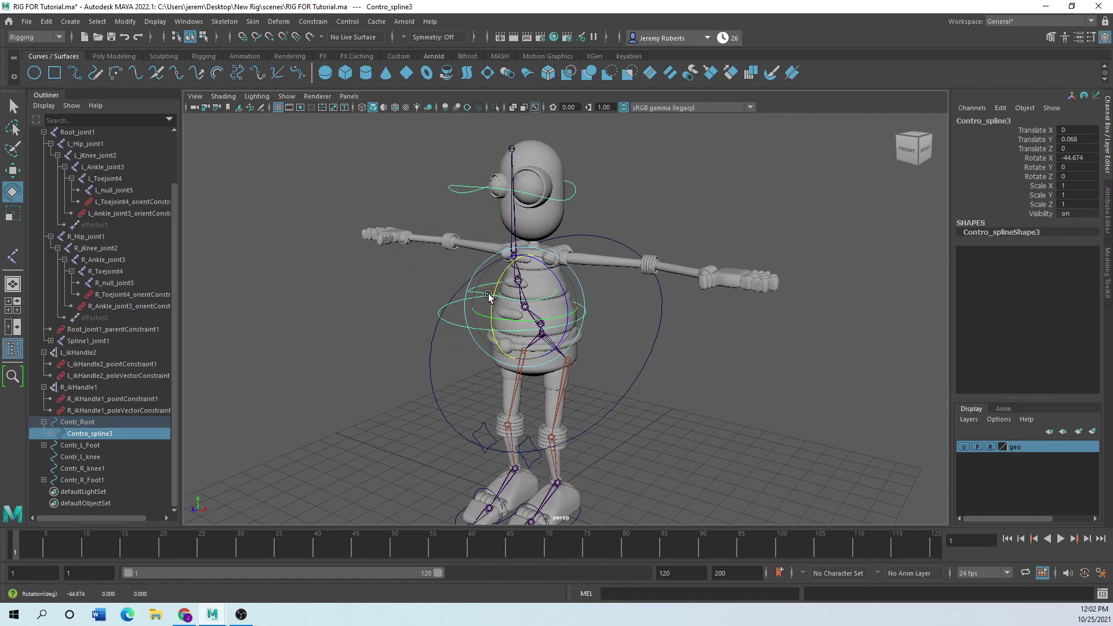
Test-rotate the chest control, Contr_spline2, about 54 degrees in X, and test-rotate the head control, Contr_head
{"action": "left_click", "coordinate": [487, 289]}
{"action": "left_click", "coordinate": [480, 288]}
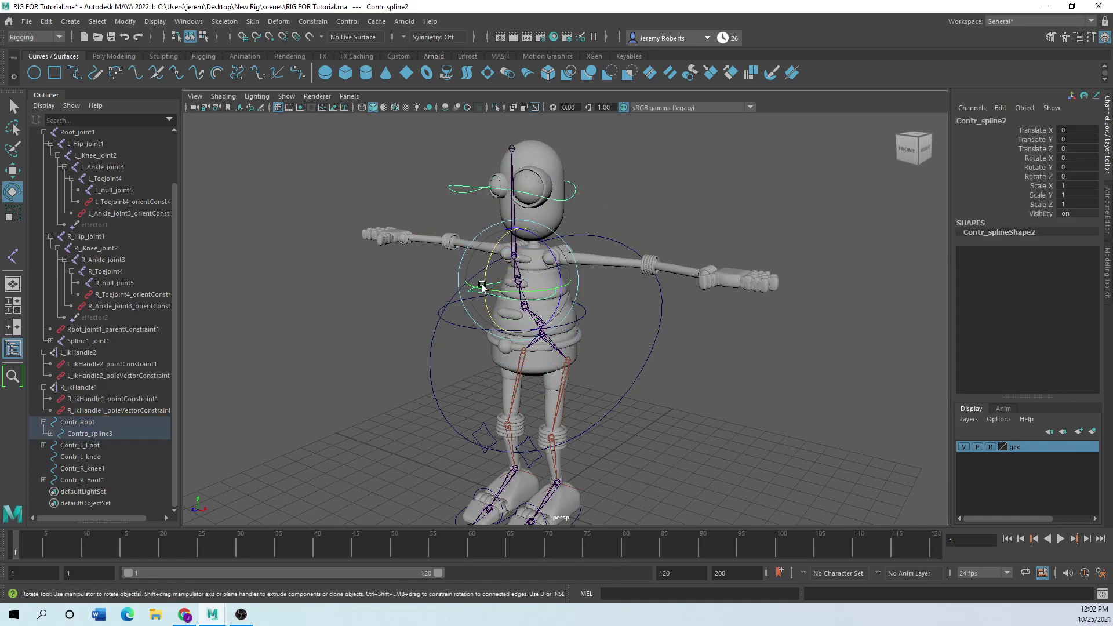
{"action": "left_click_drag", "start_coordinate": [489, 262], "coordinate": [447, 306]}
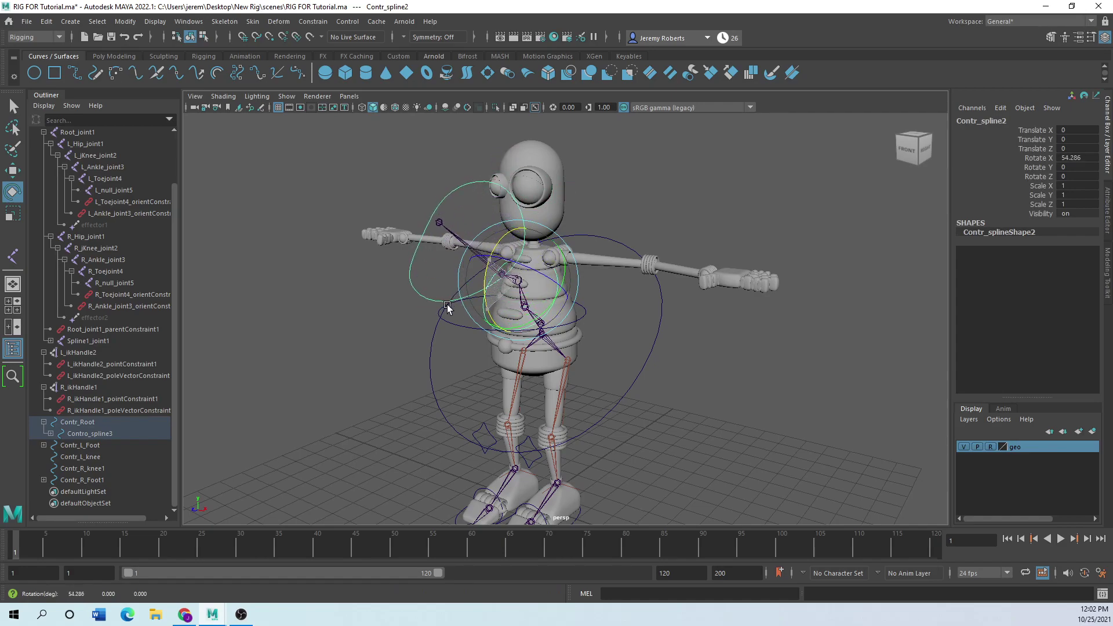
{"action": "left_click", "coordinate": [425, 314]}
{"action": "left_click", "coordinate": [424, 283]}
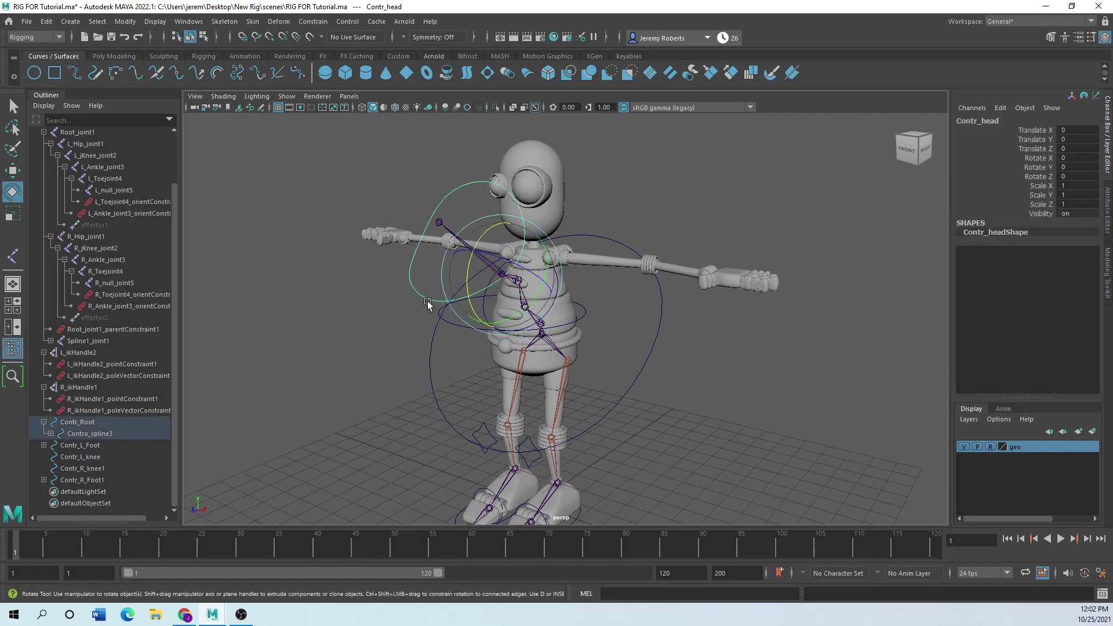
{"action": "left_click_drag", "start_coordinate": [510, 316], "coordinate": [465, 268]}
Undo all test rotations of the head, chest, lower torso and root controls
{"action": "key", "text": "ctrl+z"}
{"action": "key", "text": "ctrl+z"}
{"action": "key", "text": "ctrl+z"}
{"action": "key", "text": "ctrl+z"}
{"action": "key", "text": "ctrl+z"}
{"action": "key", "text": "ctrl+z"}
{"action": "key", "text": "ctrl+z"}
{"action": "key", "text": "ctrl+z"}
{"action": "key", "text": "ctrl+z"}
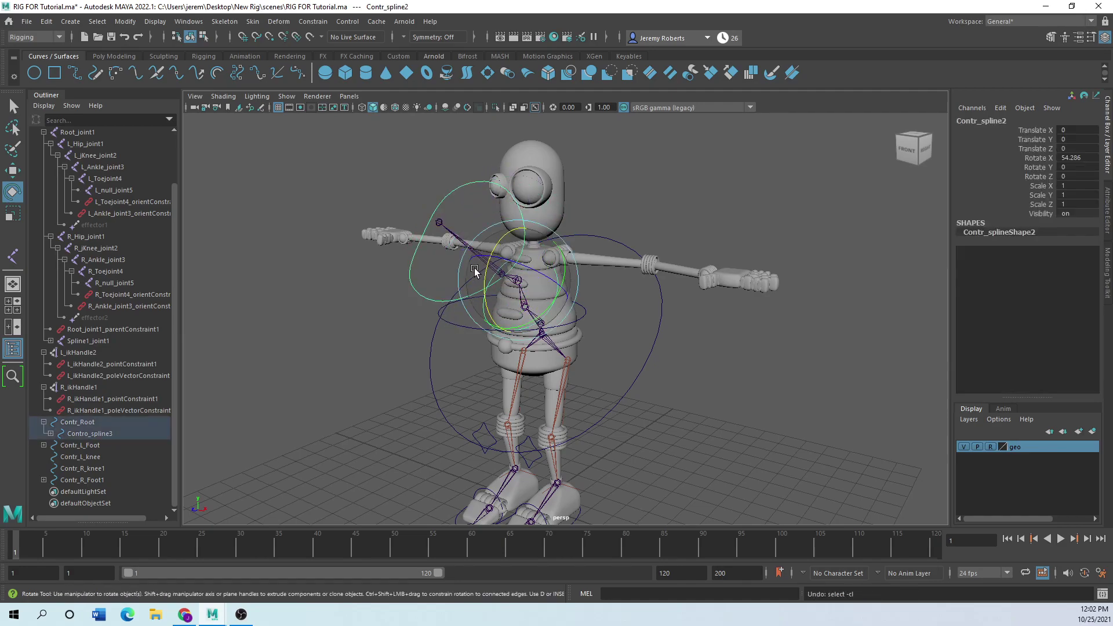
{"action": "key", "text": "ctrl+z"}
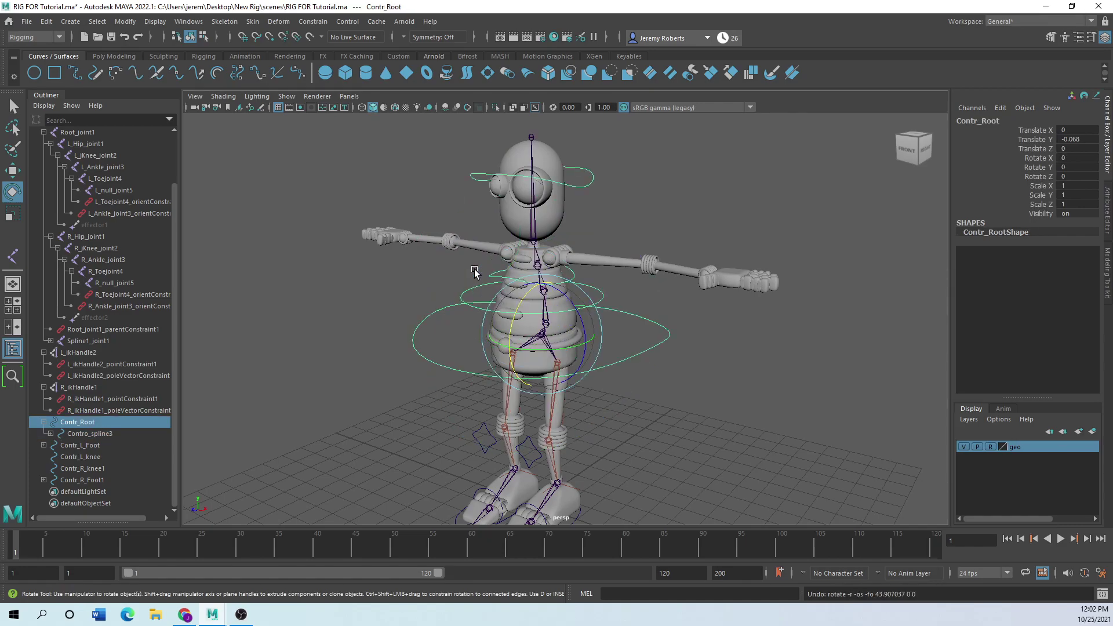
Clear the selection and examine the robot's arm and hand, and the whole rig from the front and side
{"action": "scroll", "coordinate": [595, 408], "scroll_direction": "down", "scroll_amount": 4}
{"action": "scroll", "coordinate": [595, 407], "scroll_direction": "up", "scroll_amount": 4}
{"action": "scroll", "coordinate": [595, 408], "scroll_direction": "up", "scroll_amount": 4}
{"action": "left_click_drag", "start_coordinate": [592, 339], "coordinate": [449, 351], "text": "alt"}
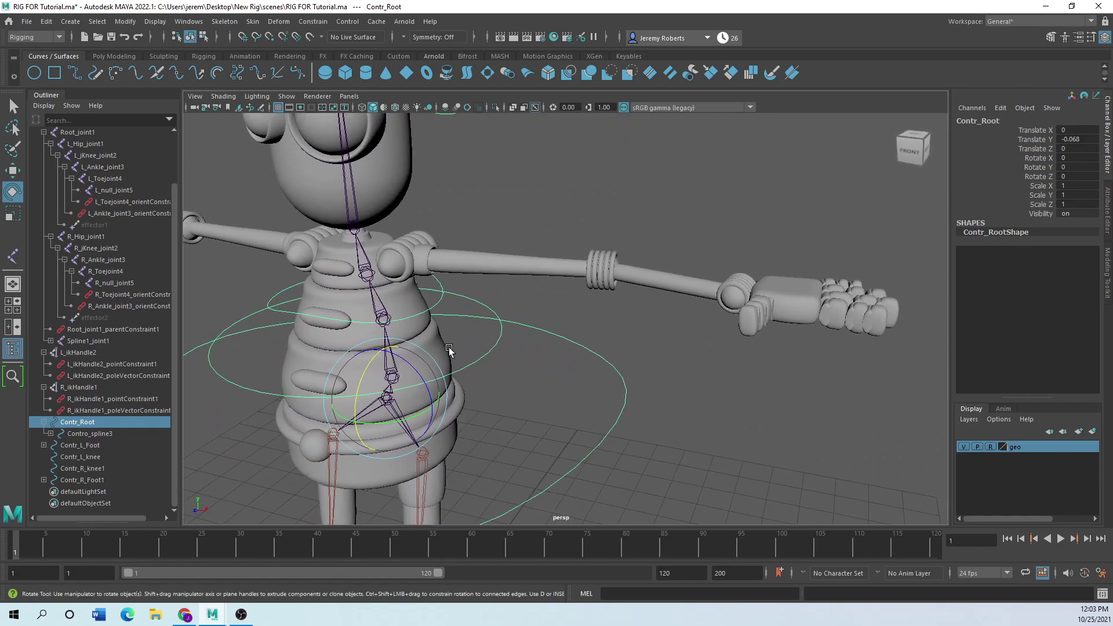
{"action": "left_click", "coordinate": [579, 252]}
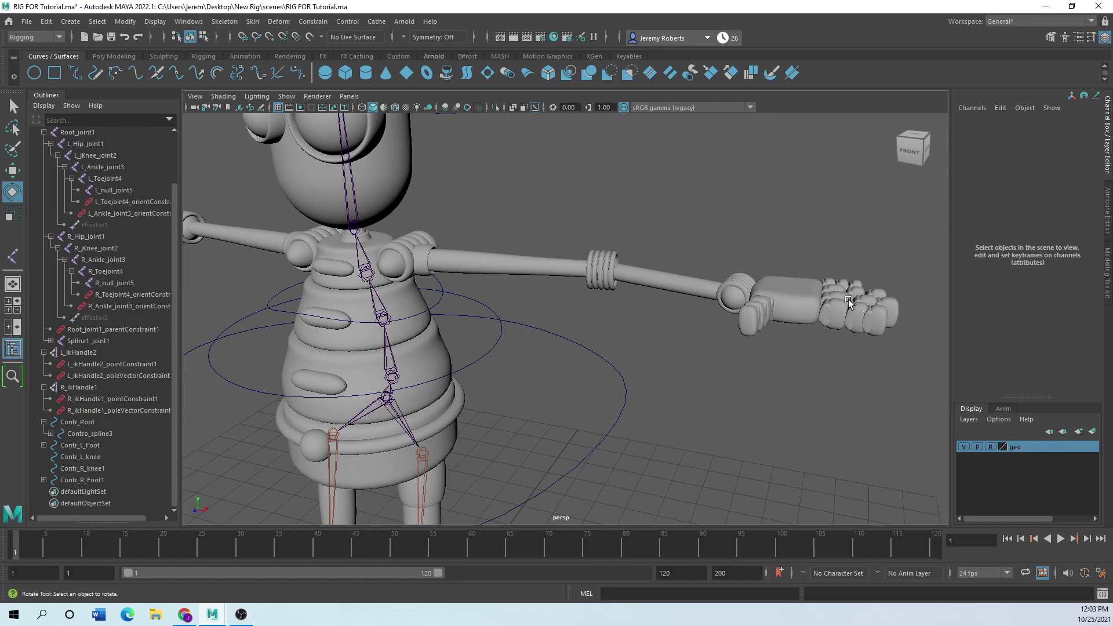
{"action": "key", "text": "a"}
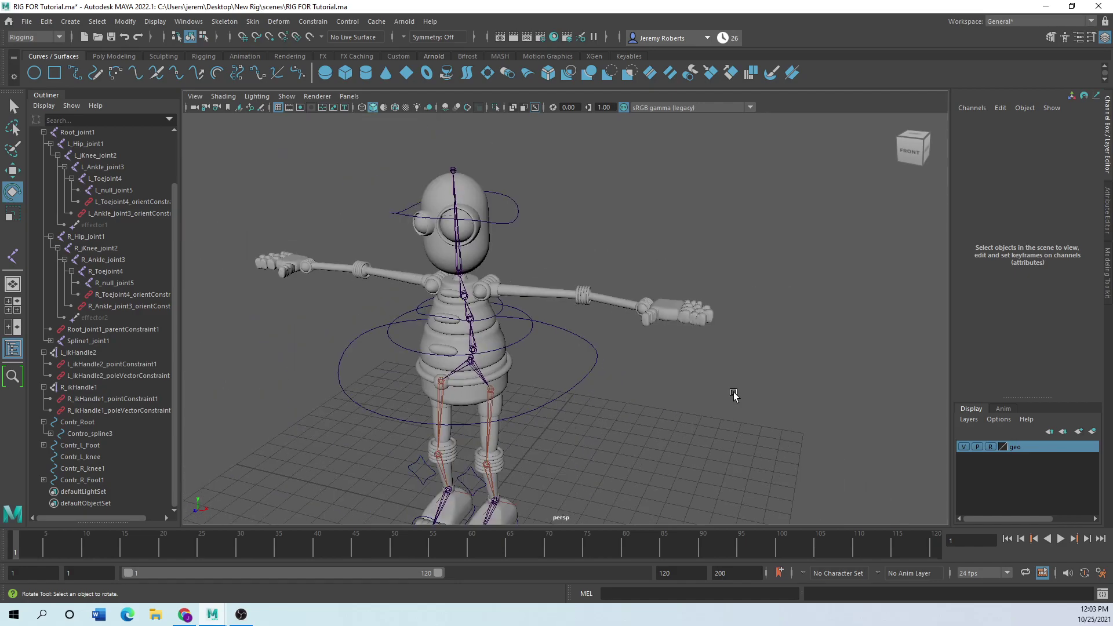
{"action": "left_click_drag", "start_coordinate": [705, 363], "coordinate": [640, 383], "text": "alt"}
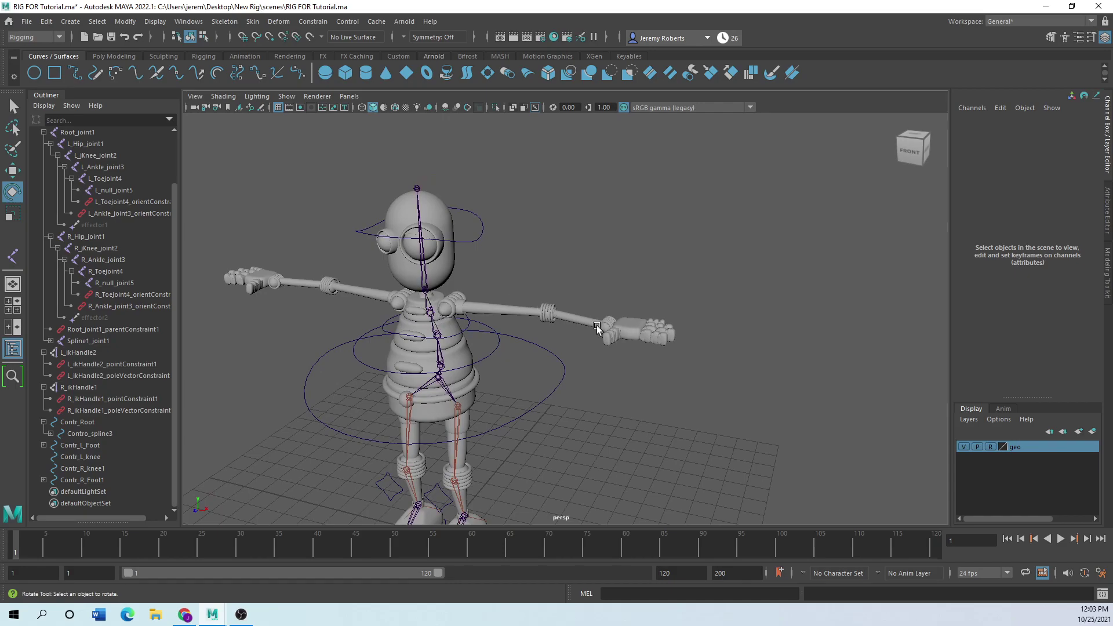
{"action": "scroll", "coordinate": [590, 325], "scroll_direction": "up", "scroll_amount": 6}
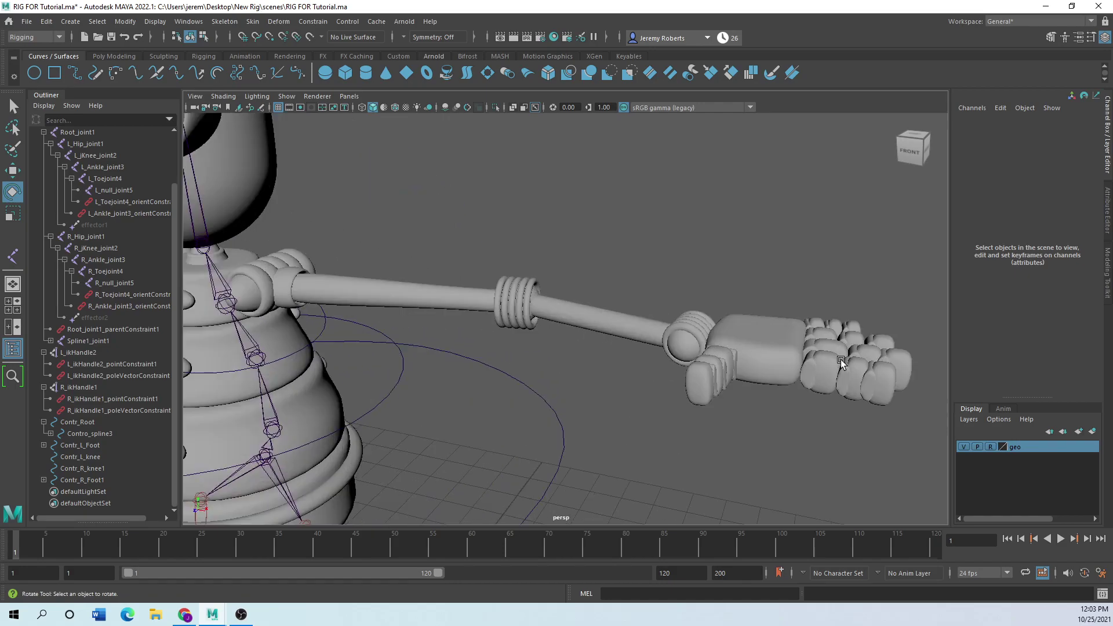
{"action": "scroll", "coordinate": [673, 391], "scroll_direction": "down", "scroll_amount": 8}
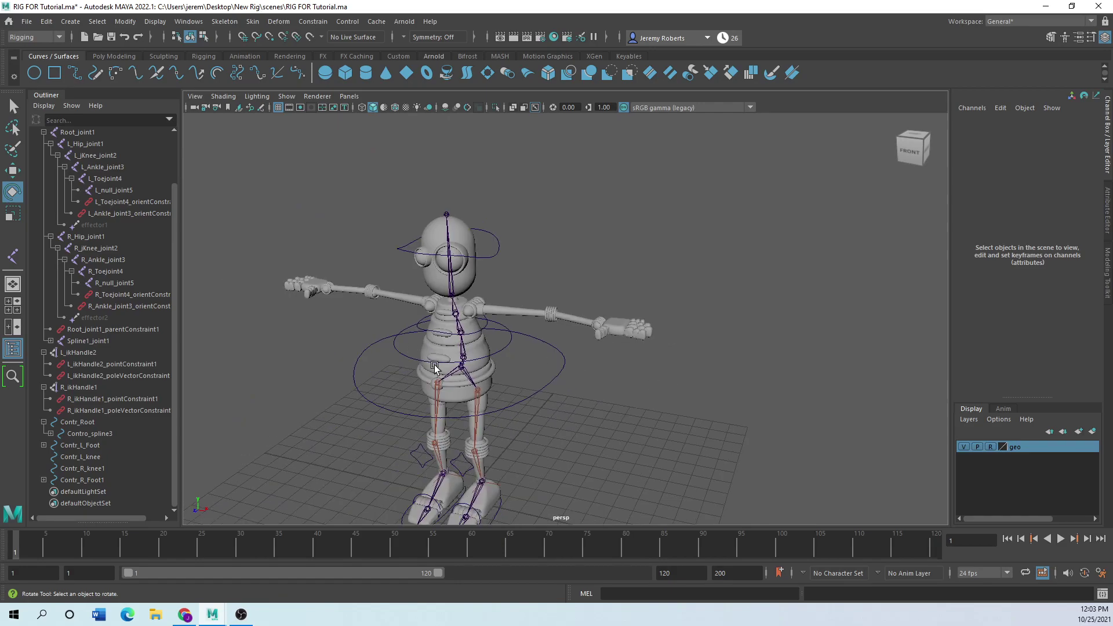
{"action": "scroll", "coordinate": [451, 387], "scroll_direction": "down", "scroll_amount": 3}
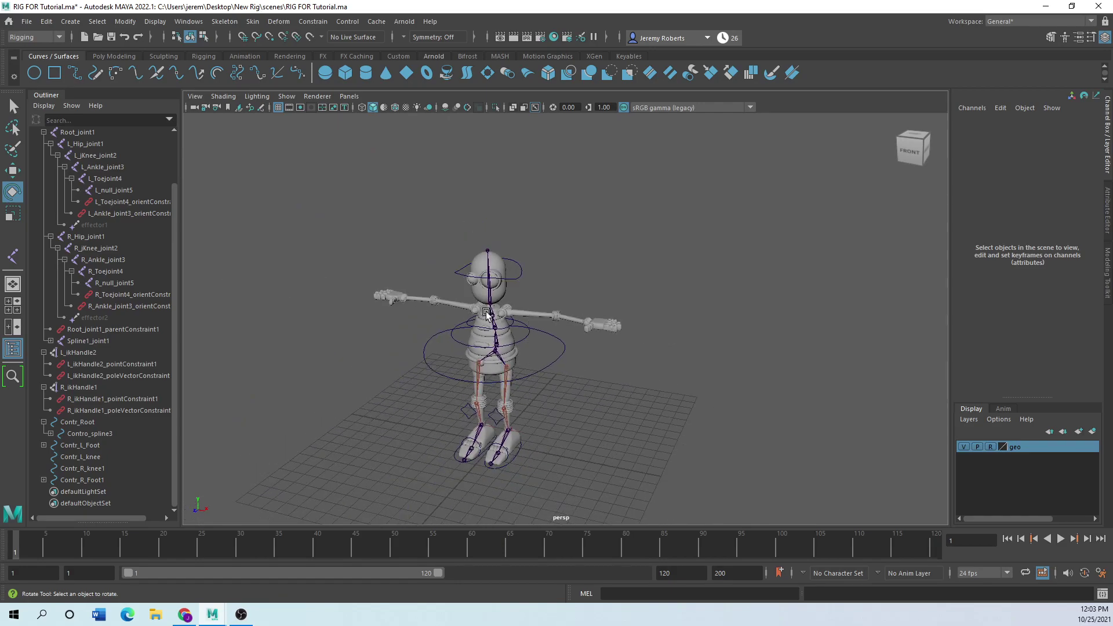
{"action": "left_click_drag", "start_coordinate": [450, 387], "coordinate": [307, 369], "text": "alt"}
{"action": "scroll", "coordinate": [381, 390], "scroll_direction": "up", "scroll_amount": 8}
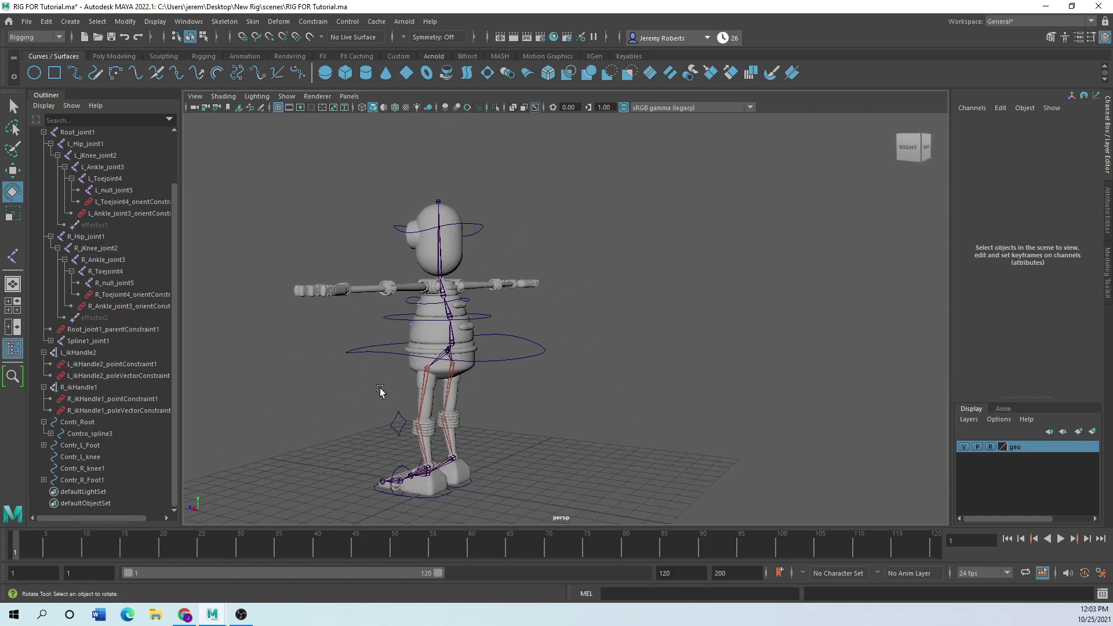
{"action": "left_click_drag", "start_coordinate": [380, 390], "coordinate": [561, 394], "text": "alt"}
Expand Contro_spline3 and Contr_spline2 in the Outliner and review the hierarchy from the head control up to Root_joint1
{"action": "left_click", "coordinate": [51, 433]}
{"action": "left_click", "coordinate": [58, 444]}
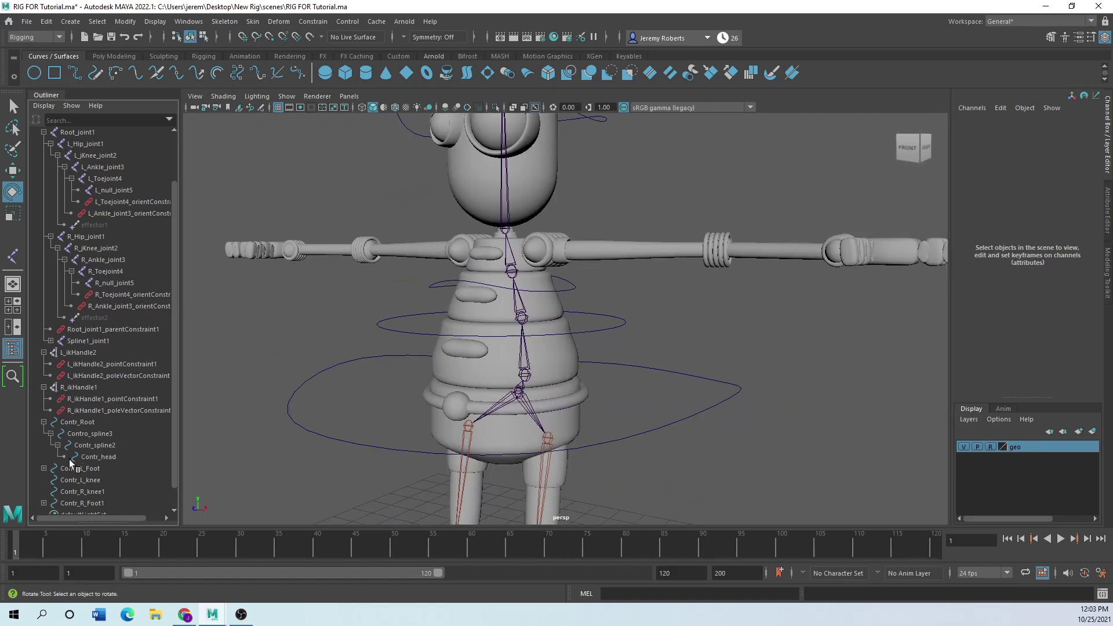
{"action": "scroll", "coordinate": [68, 460], "scroll_direction": "down", "scroll_amount": 1}
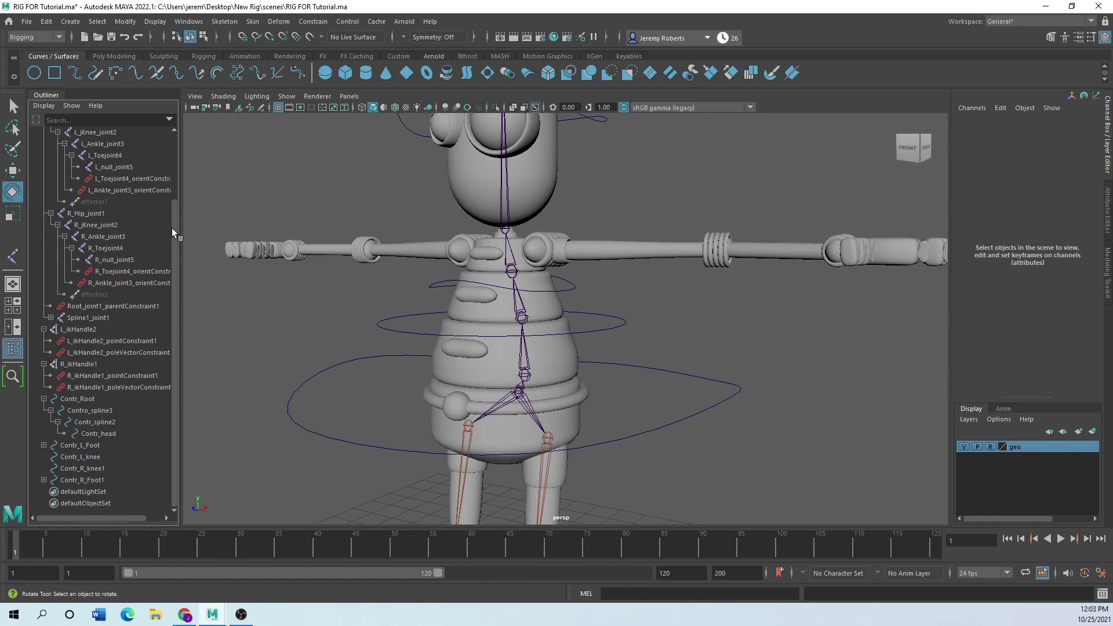
{"action": "left_click_drag", "start_coordinate": [175, 258], "coordinate": [178, 190]}
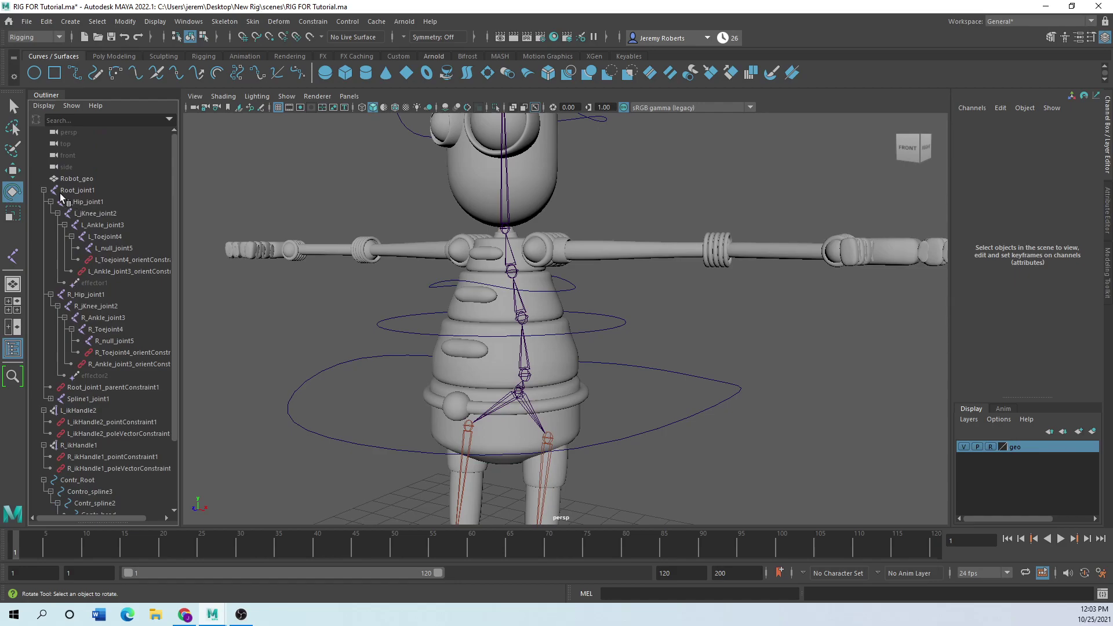